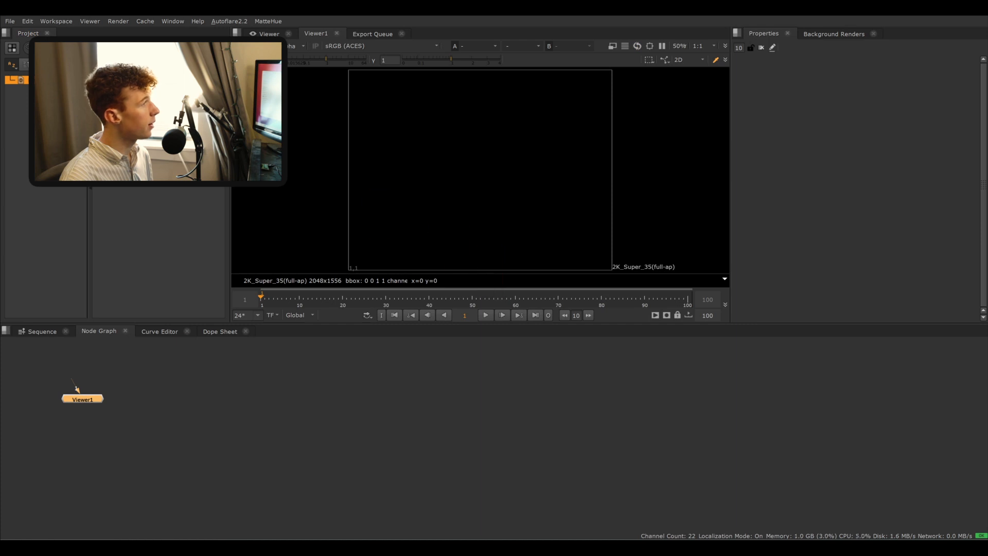
pyautogui.moveTo(105, 165); pyautogui.dragTo(106, 455)
pyautogui.click(105, 386)
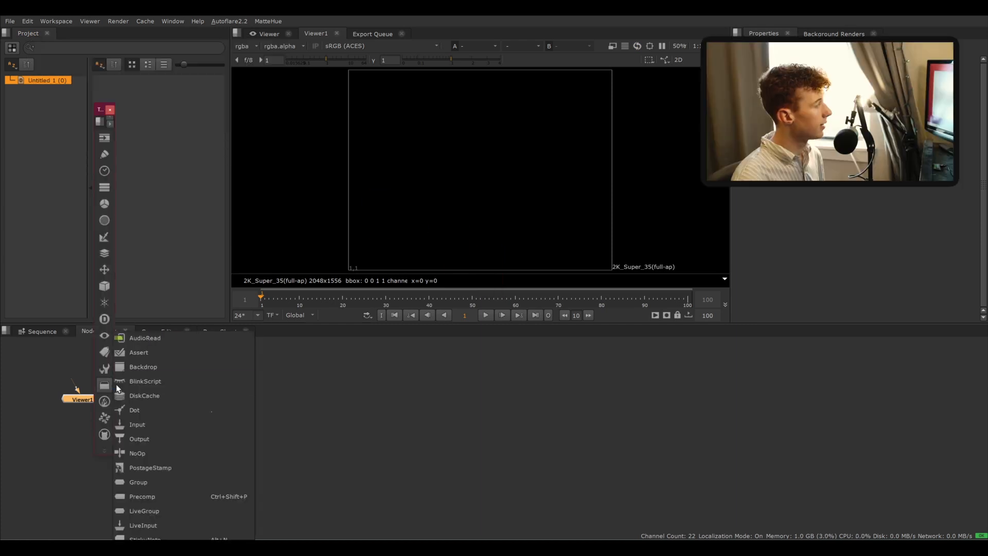
pyautogui.click(268, 515)
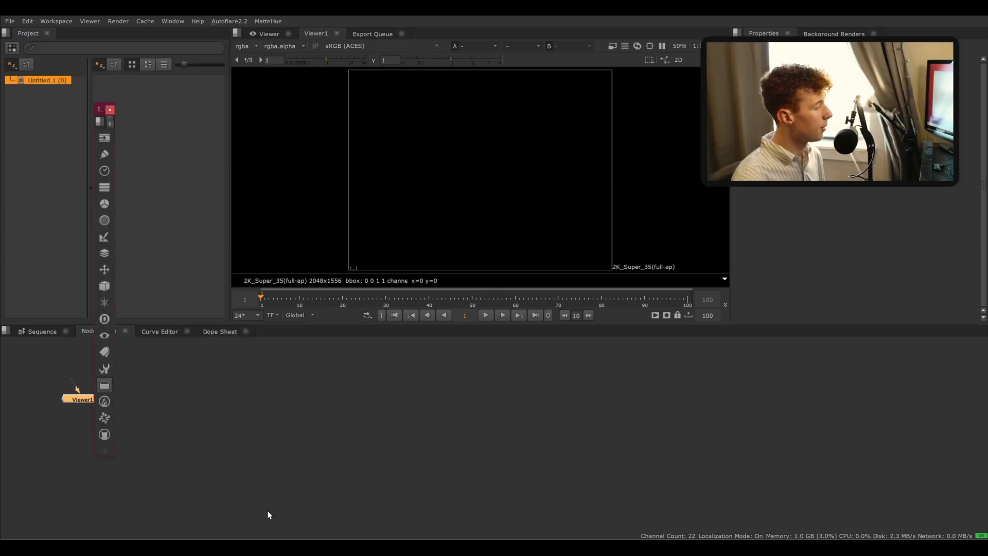
pyautogui.click(110, 110)
pyautogui.click(180, 378)
pyautogui.moveTo(226, 391); pyautogui.dragTo(390, 422, button='middle')
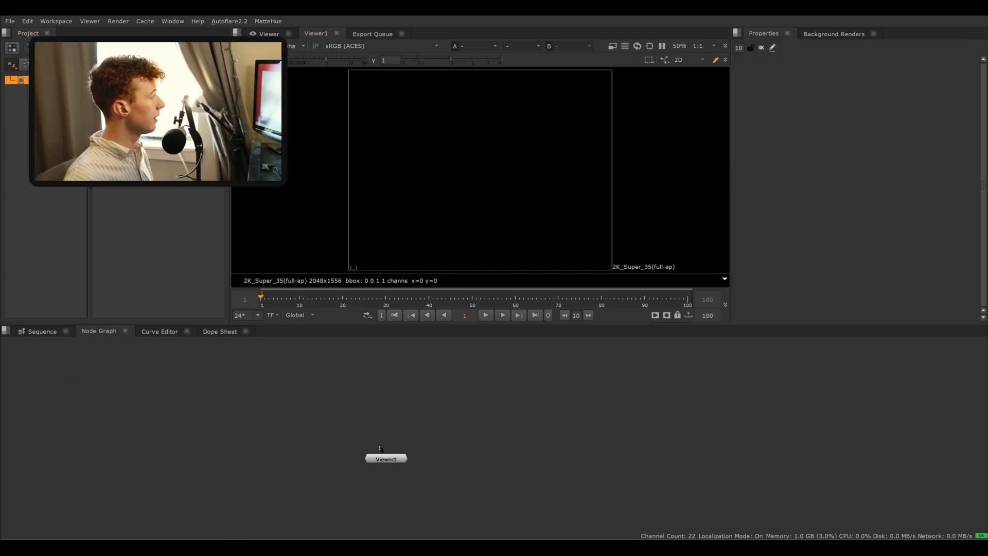
pyautogui.moveTo(1, 383); pyautogui.dragTo(382, 391)
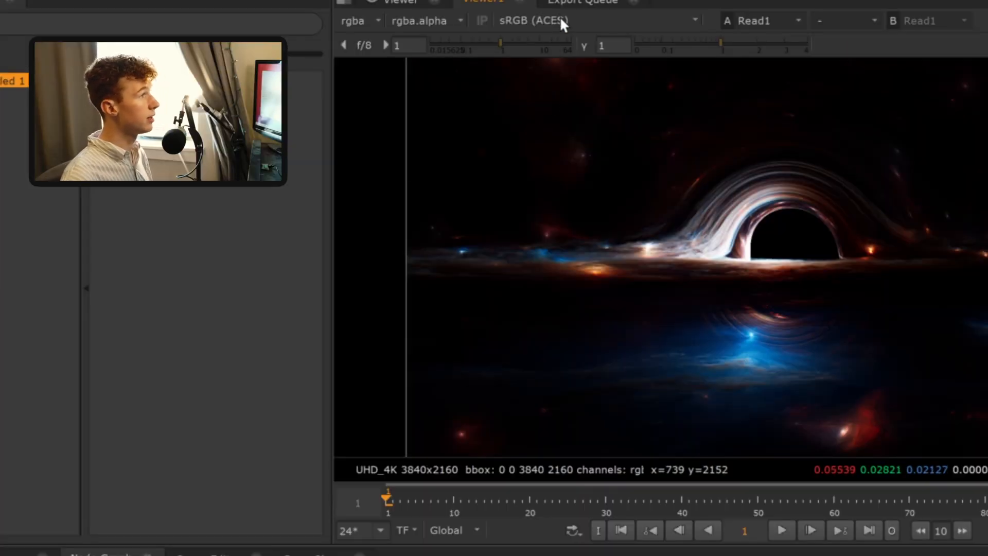
# - Set the viewer's display transform to Rec.709 (ACES)
pyautogui.click(561, 19)
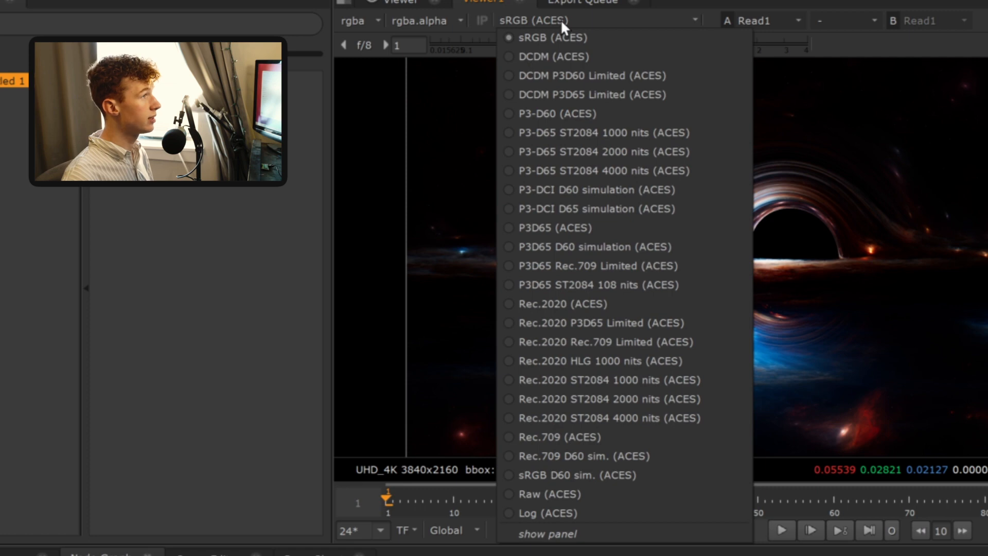
pyautogui.click(622, 443)
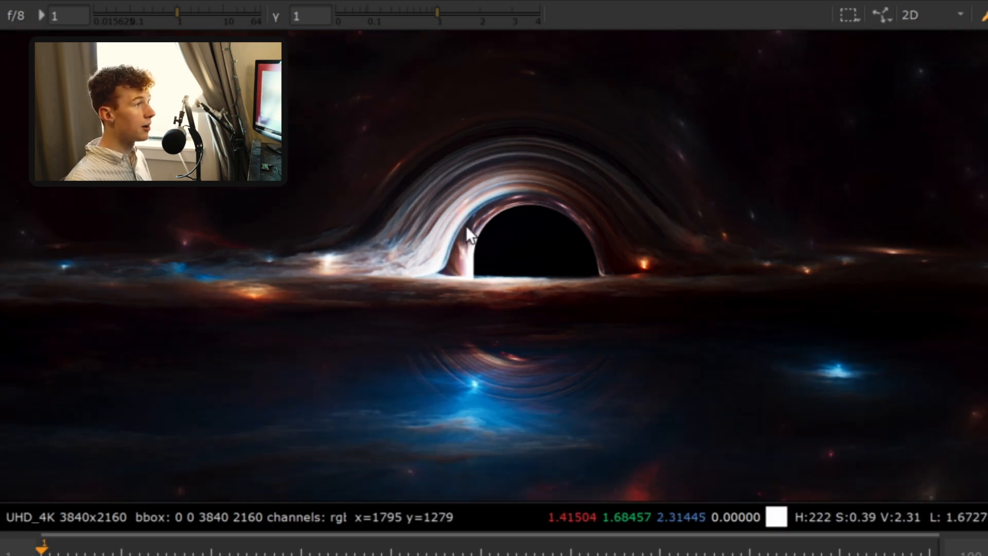
# - Add a VirtualLens node below the Read1 node using the node search
pyautogui.scroll(5, 466, 225)
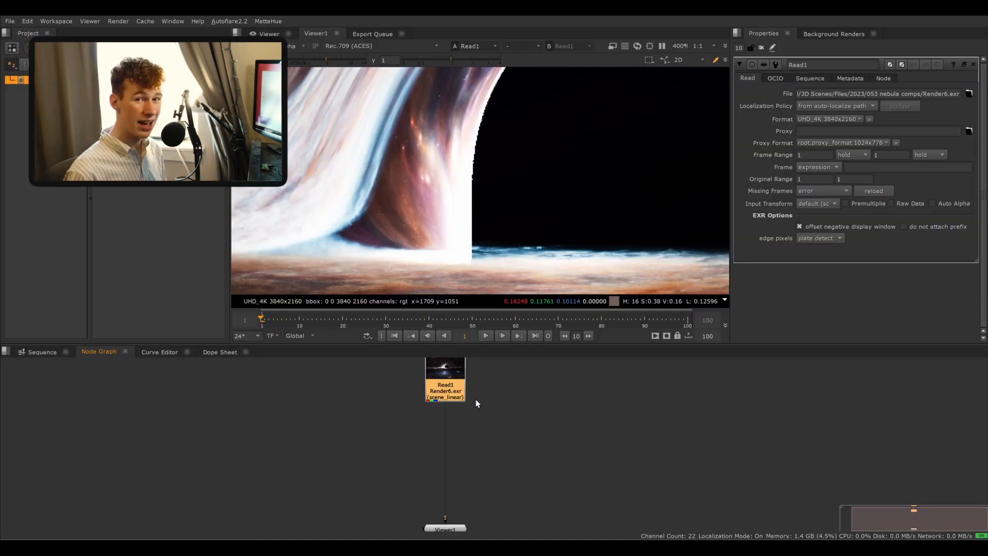
pyautogui.press('Tab')
pyautogui.write('v')
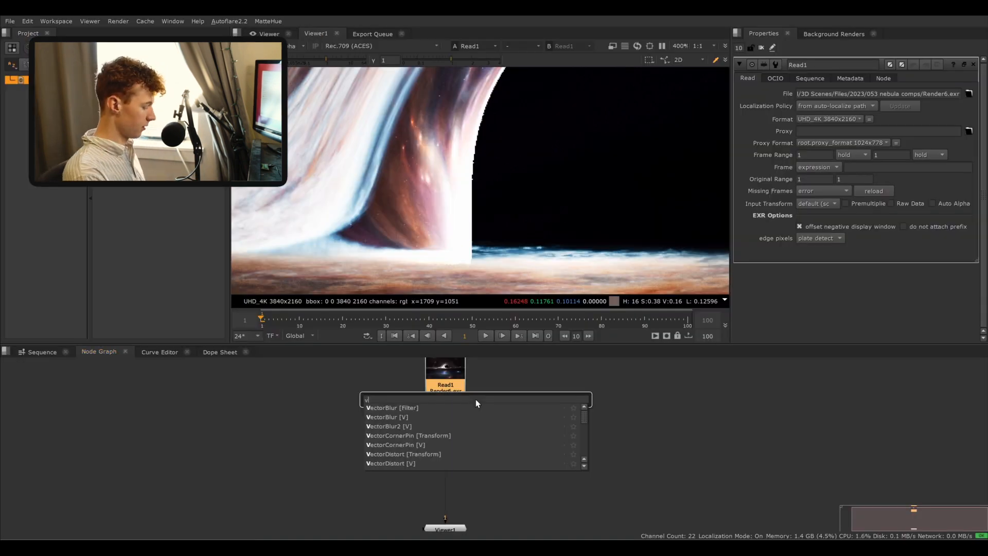
pyautogui.write('irtual')
pyautogui.press('Return')
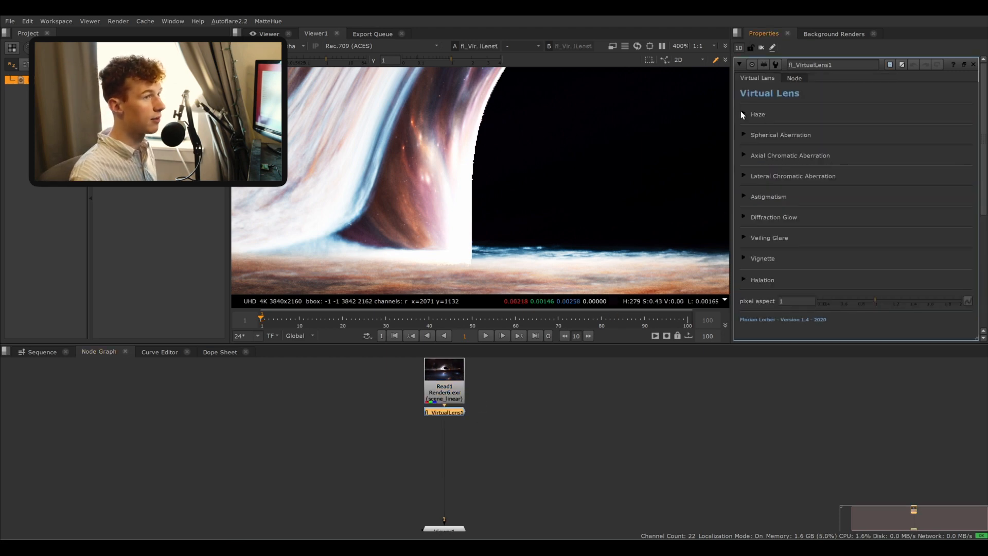
# - Open the Spherical Aberration section and toggle the effect on and off to compare the image
pyautogui.click(744, 114)
pyautogui.click(743, 115)
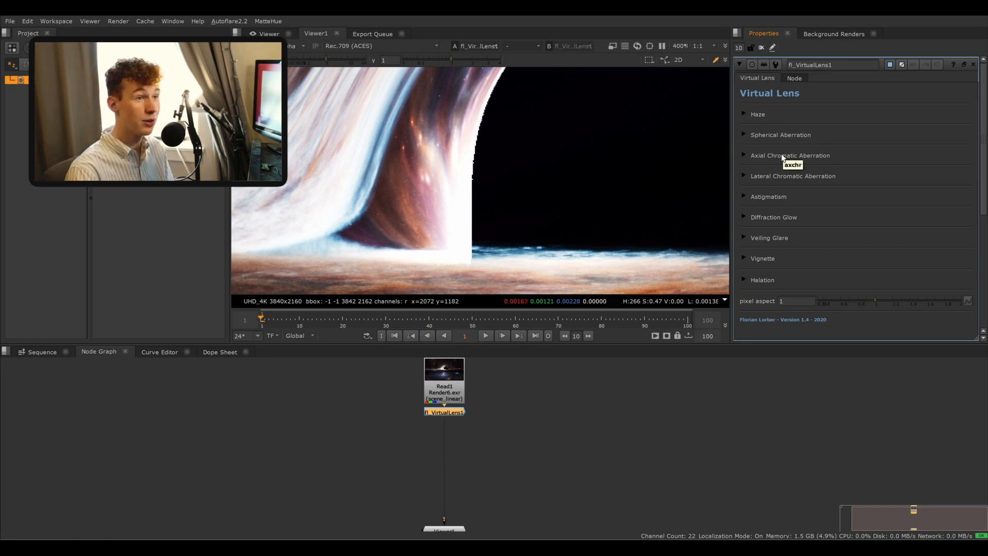
pyautogui.click(749, 136)
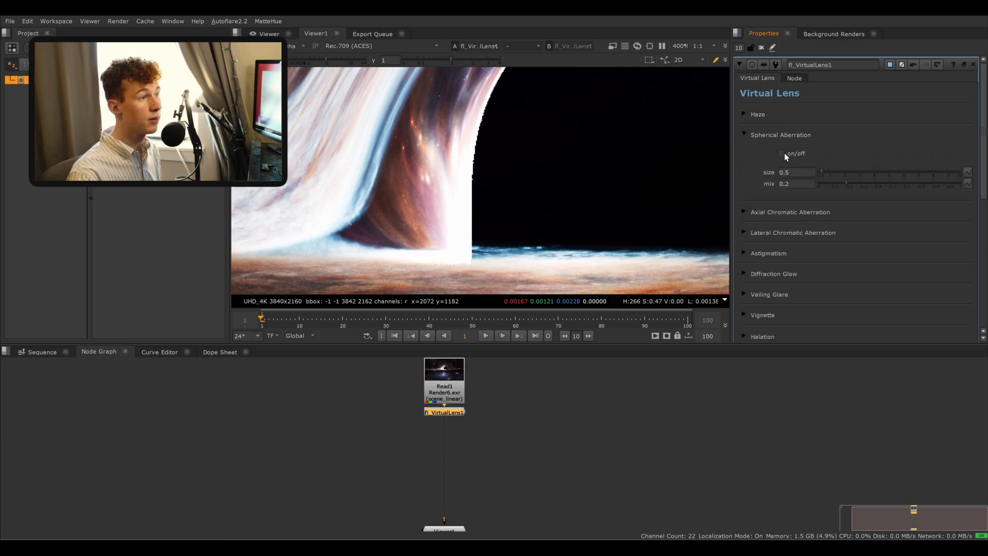
pyautogui.click(782, 153)
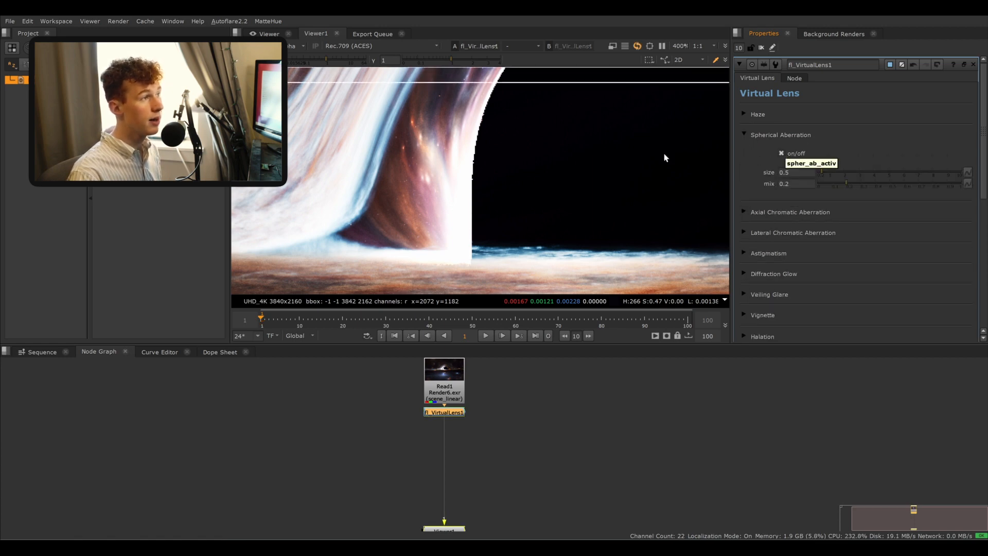
pyautogui.click(782, 154)
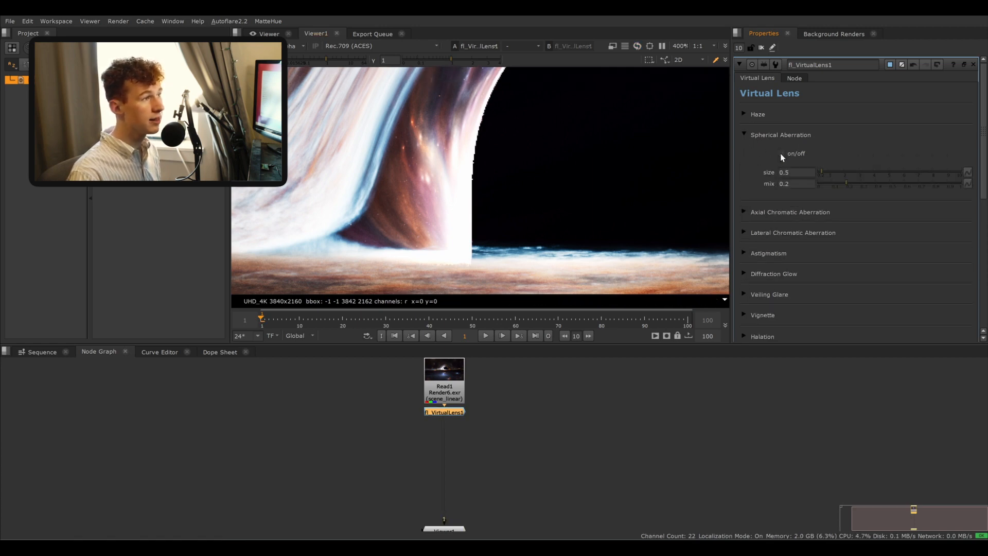
pyautogui.click(782, 154)
pyautogui.click(782, 153)
pyautogui.click(782, 154)
pyautogui.click(782, 153)
pyautogui.click(782, 153)
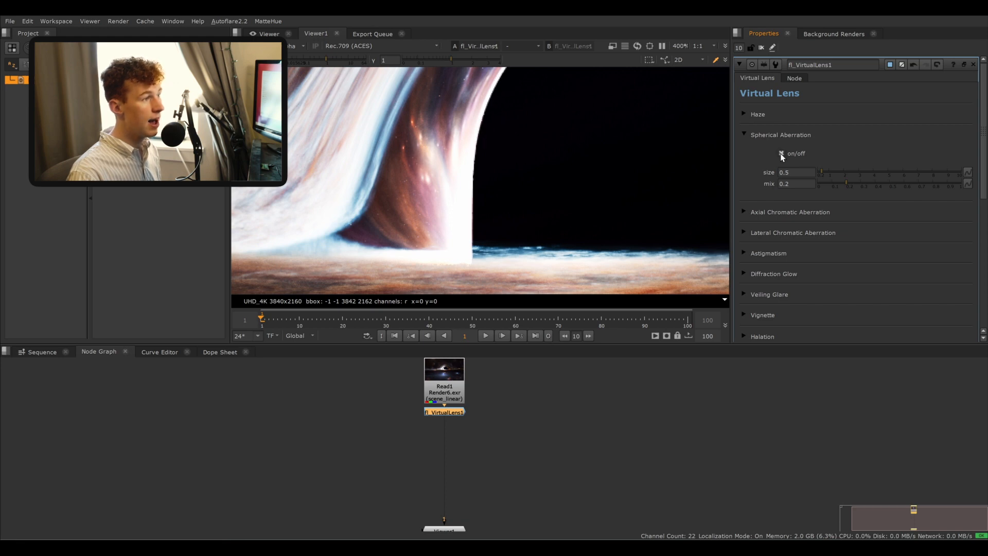
pyautogui.click(782, 154)
pyautogui.click(782, 153)
pyautogui.click(782, 154)
pyautogui.click(782, 154)
# - Inspect the black hole's edge while toggling spherical aberration, finishing with it switched off
pyautogui.moveTo(589, 96); pyautogui.dragTo(489, 205, button='middle')
pyautogui.moveTo(669, 152); pyautogui.dragTo(596, 189, button='middle')
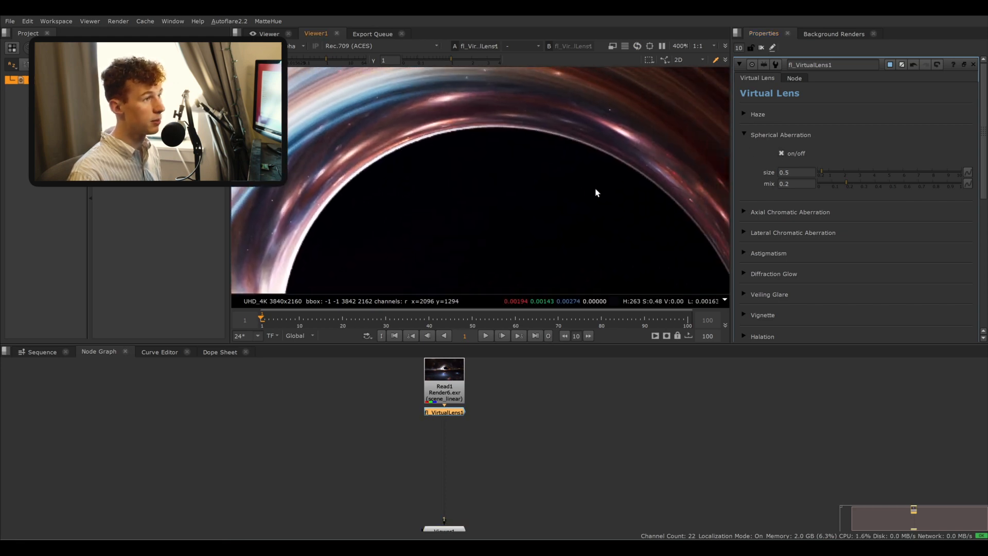
pyautogui.moveTo(724, 226); pyautogui.dragTo(503, 121, button='middle')
pyautogui.moveTo(608, 285); pyautogui.dragTo(591, 212, button='middle')
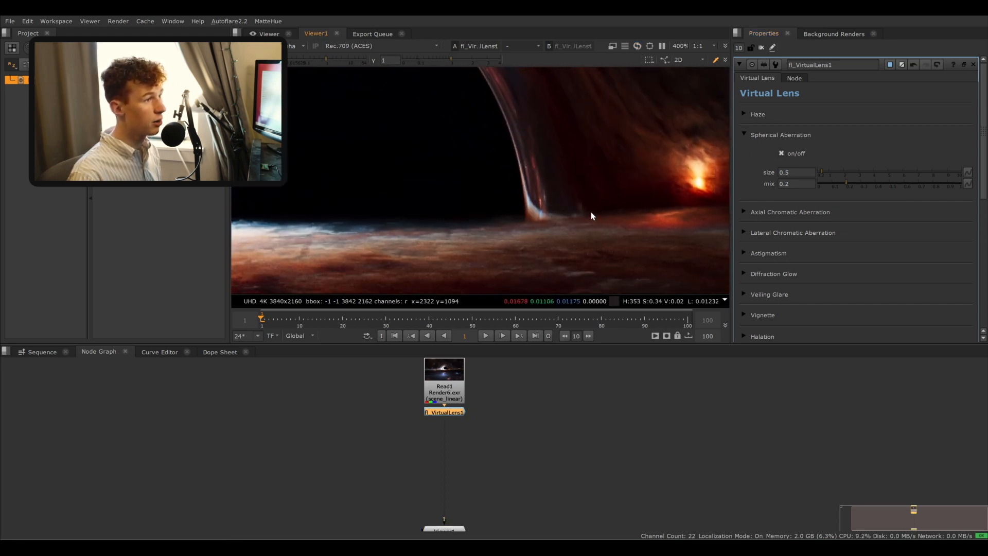
pyautogui.click(783, 154)
pyautogui.click(782, 154)
pyautogui.moveTo(391, 178); pyautogui.dragTo(664, 177, button='middle')
pyautogui.moveTo(322, 179); pyautogui.dragTo(472, 214, button='middle')
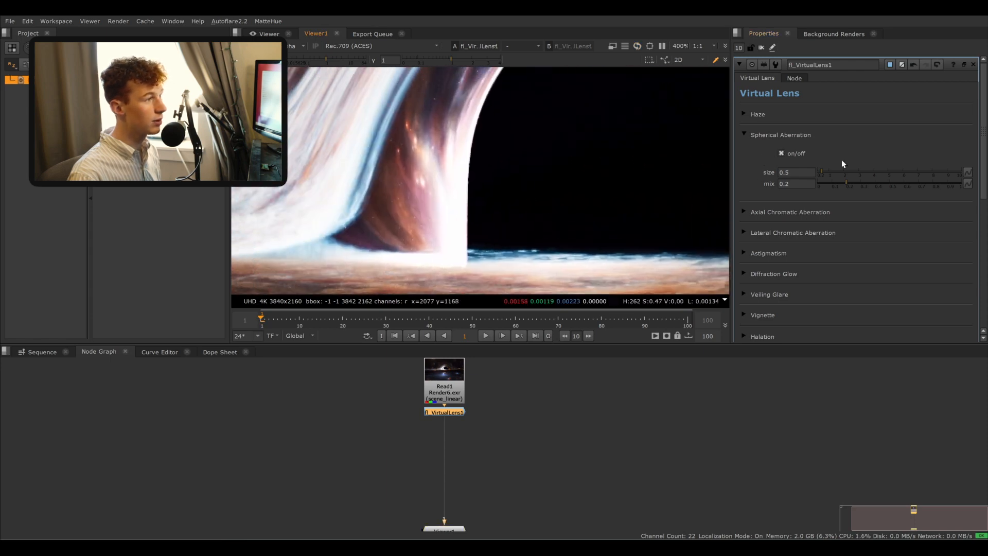
pyautogui.click(782, 154)
pyautogui.click(782, 154)
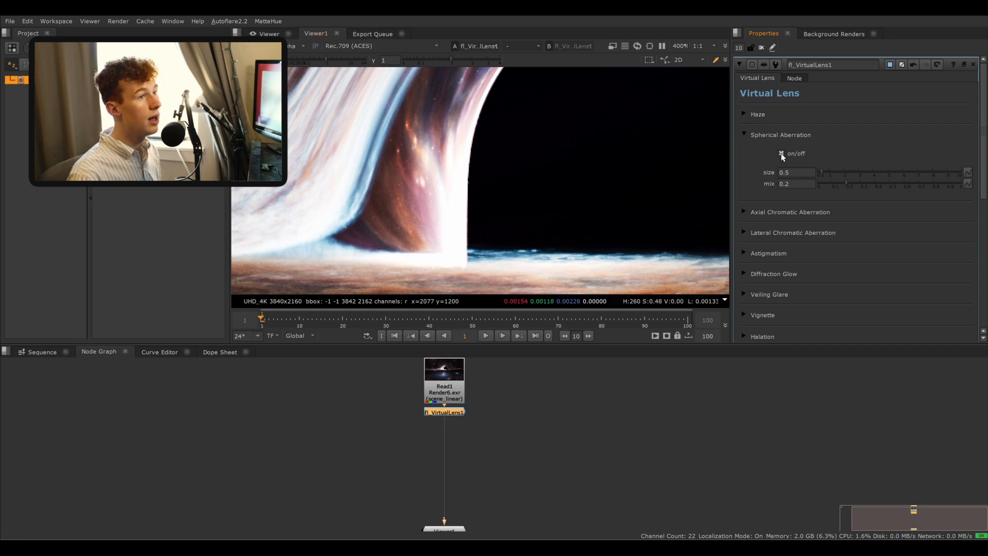
pyautogui.click(782, 154)
pyautogui.click(782, 153)
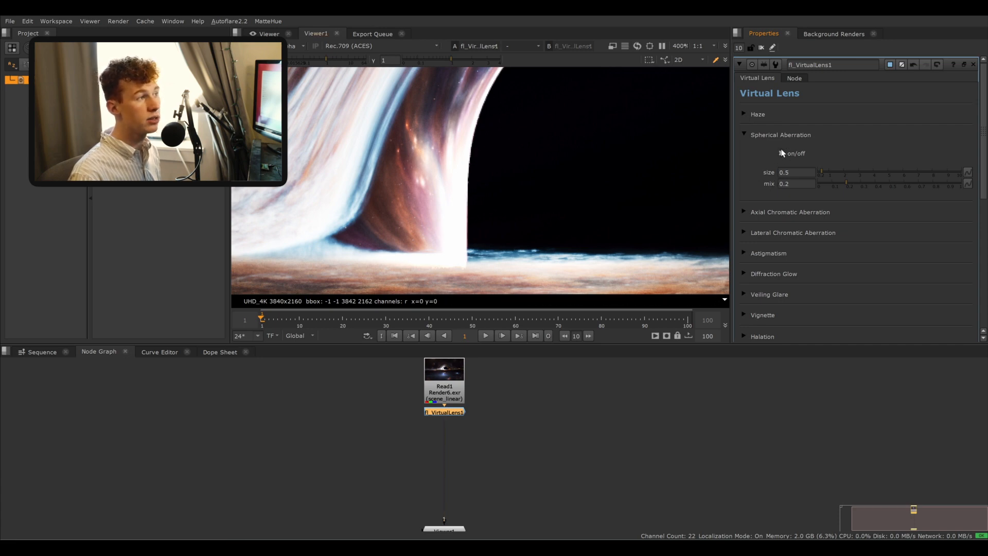
pyautogui.click(782, 154)
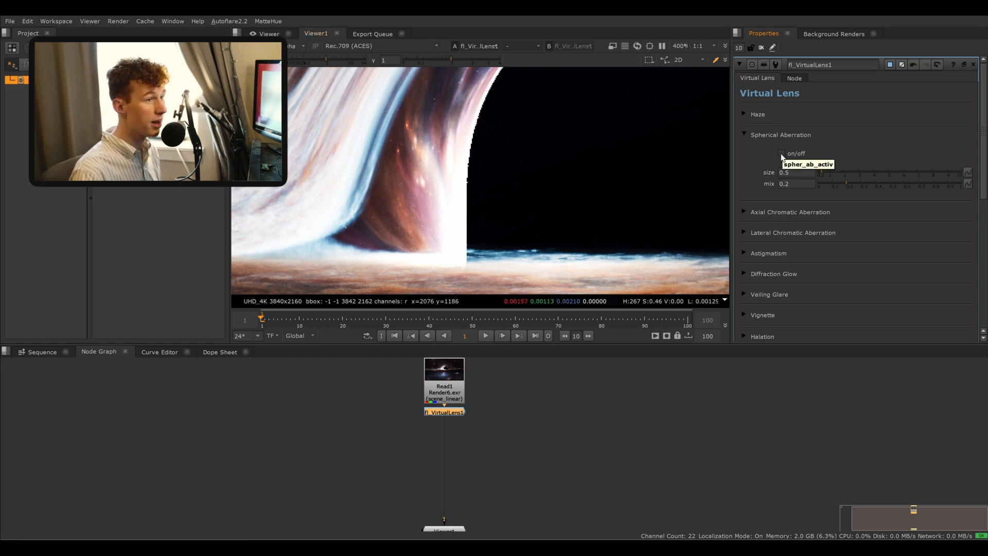
# - Collapse Spherical Aberration, open Axial Chromatic Aberration and switch it on
pyautogui.click(743, 134)
pyautogui.click(746, 155)
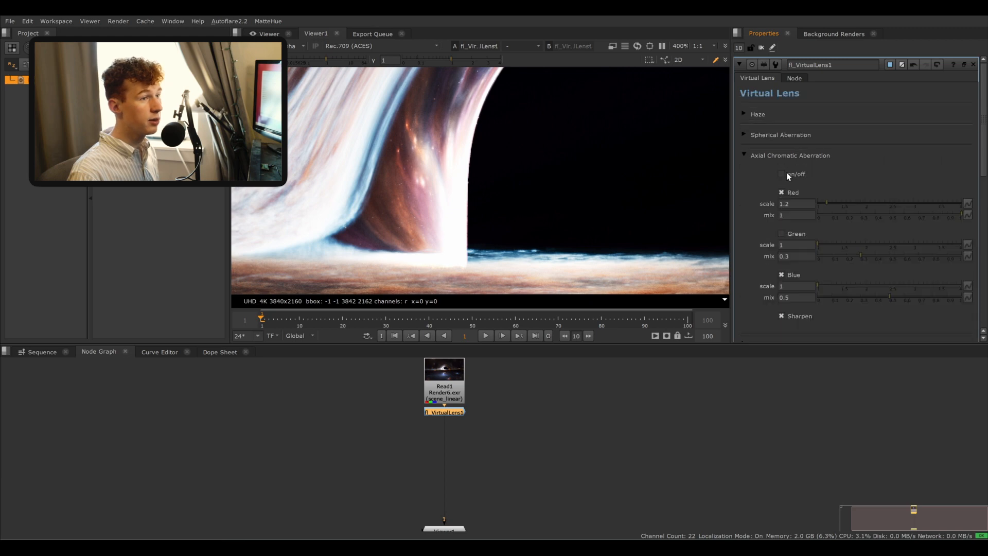
pyautogui.click(783, 174)
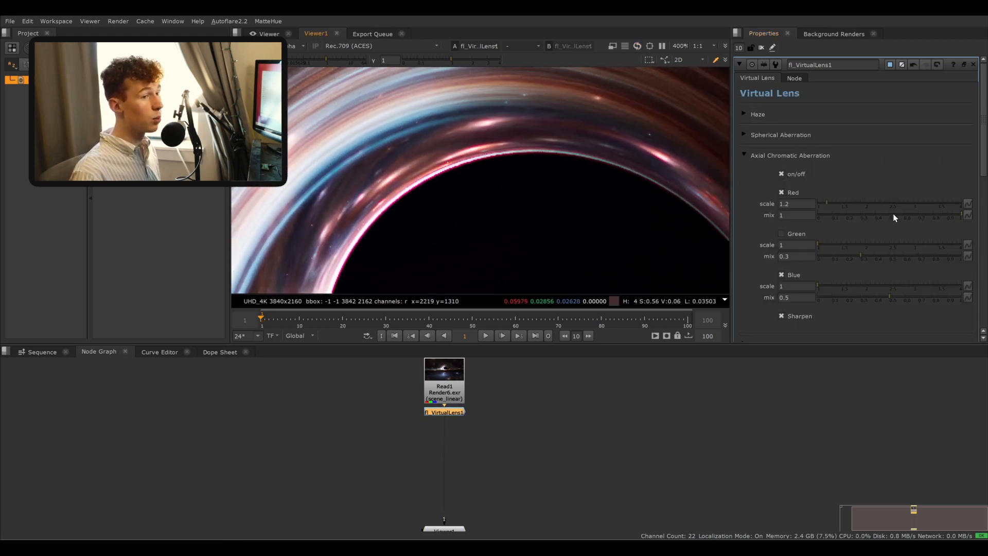
# - Reduce the axial chromatic aberration mix for red, green and blue to 0.095, 0.095 and 0.08
pyautogui.moveTo(894, 214); pyautogui.dragTo(832, 219)
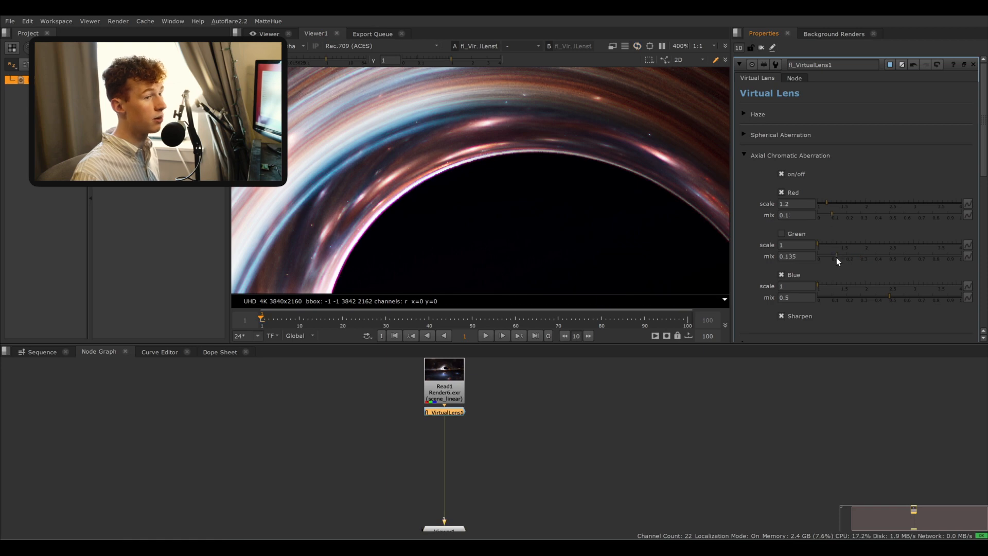
pyautogui.moveTo(836, 257); pyautogui.dragTo(834, 257)
pyautogui.moveTo(841, 297); pyautogui.dragTo(830, 297)
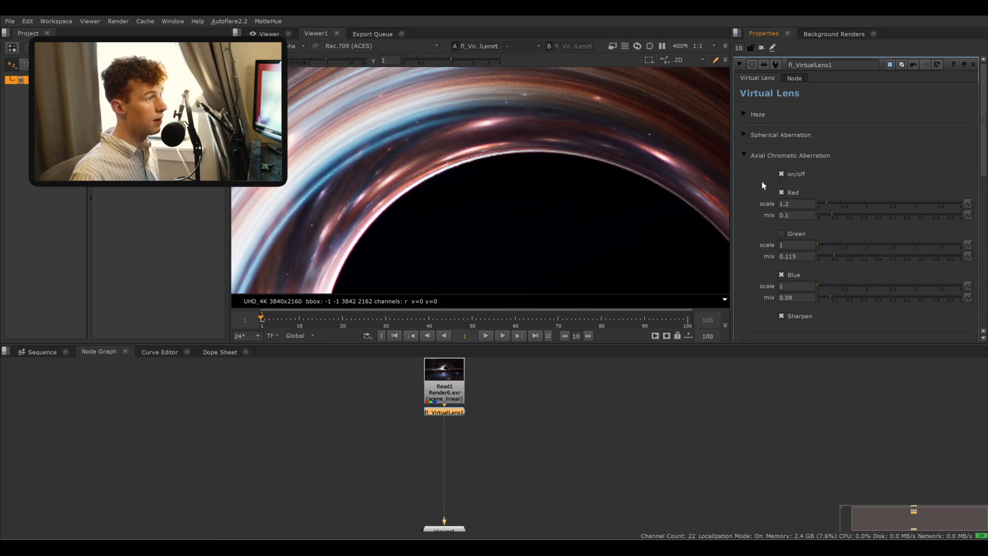
pyautogui.moveTo(406, 226); pyautogui.dragTo(530, 132, button='middle')
pyautogui.moveTo(826, 216); pyautogui.dragTo(831, 215)
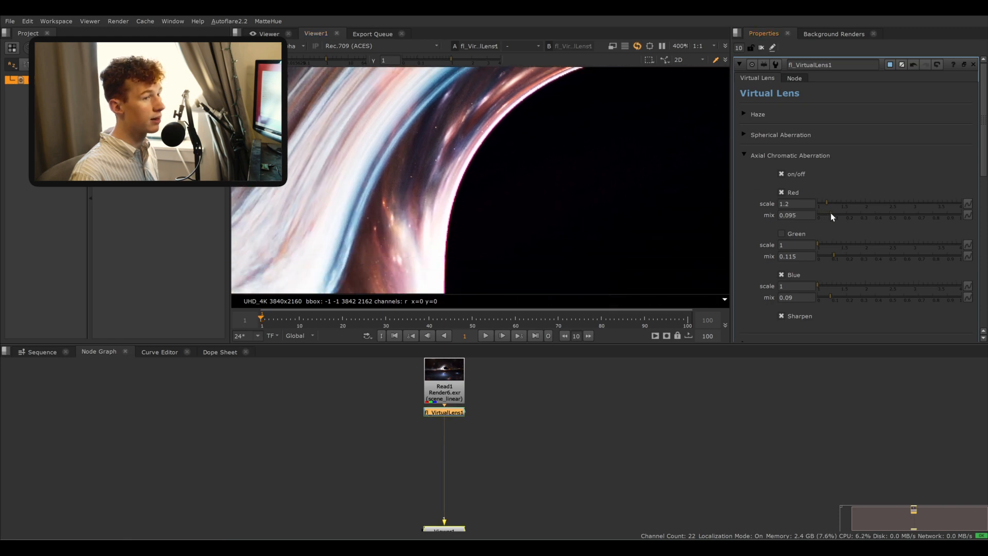
pyautogui.click(832, 256)
pyautogui.moveTo(832, 298); pyautogui.dragTo(829, 297)
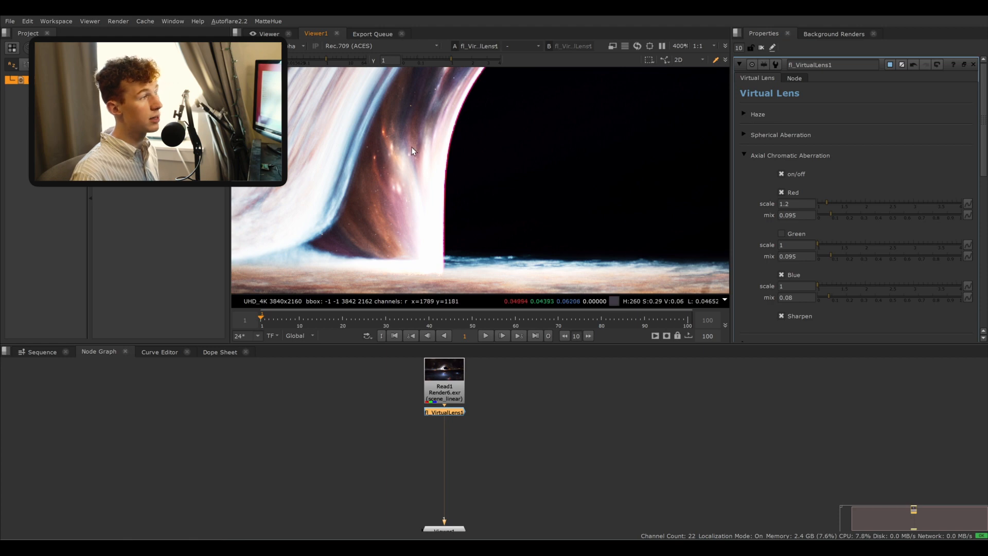
# - Zoom into the disk streaks and toggle axial chromatic aberration to inspect it up close
pyautogui.moveTo(411, 147); pyautogui.dragTo(431, 194, button='middle')
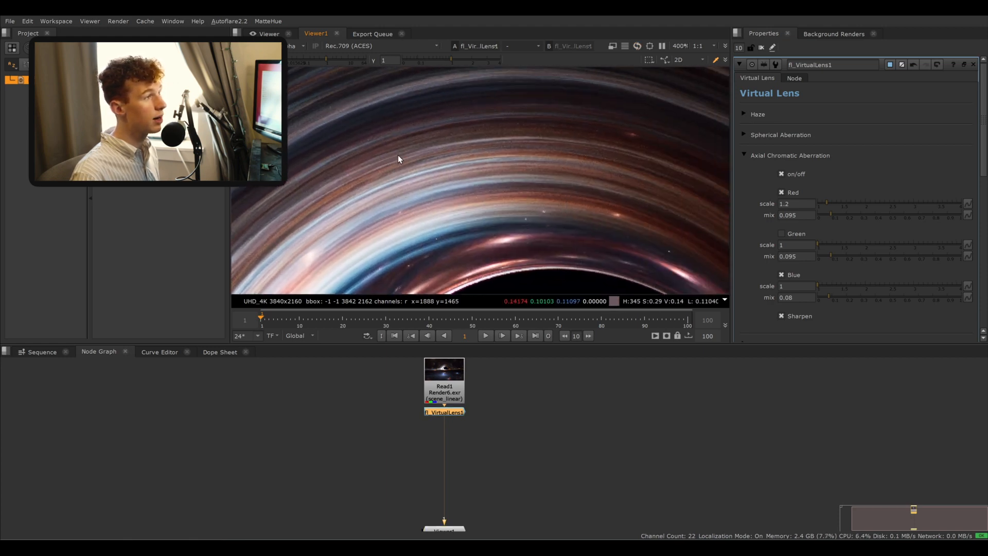
pyautogui.scroll(8, 383, 166)
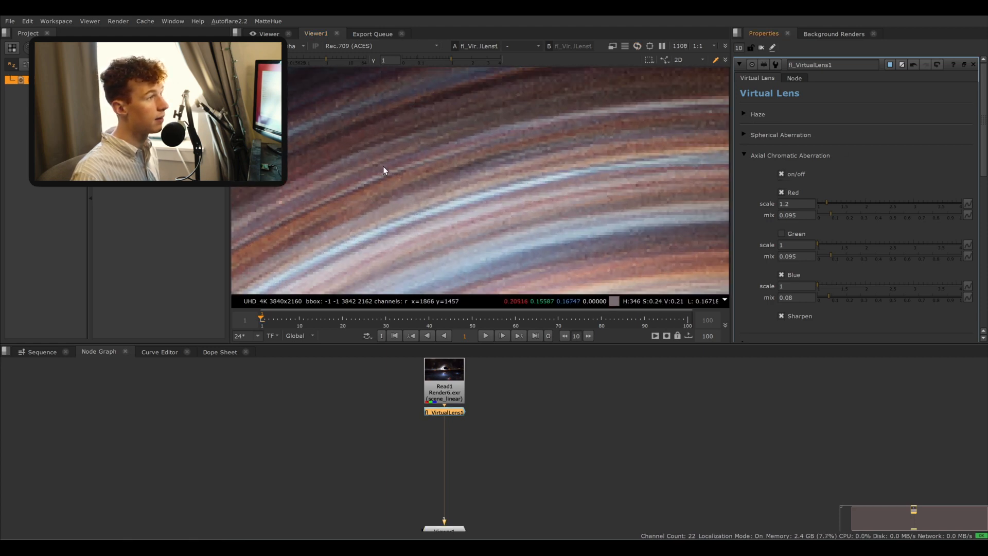
pyautogui.click(783, 174)
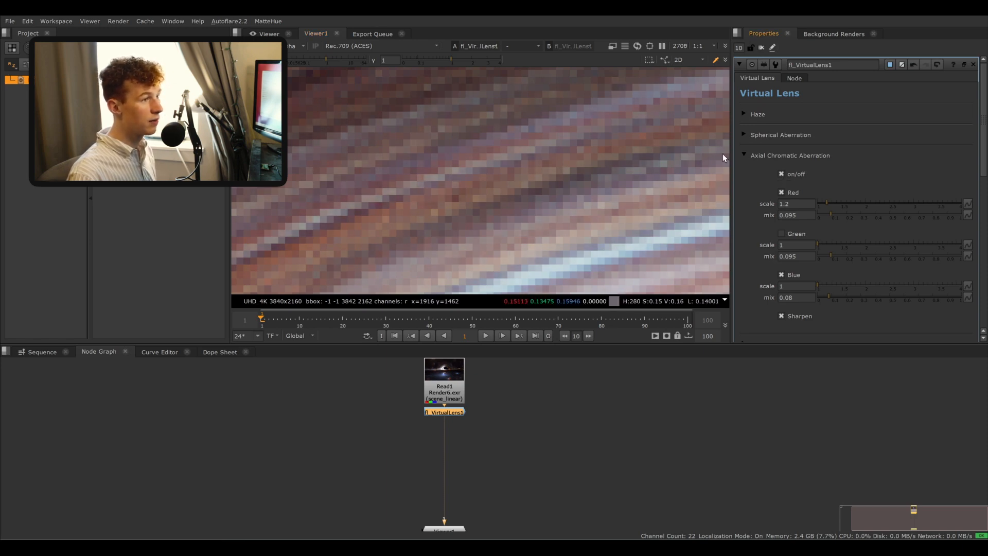
# - Collapse Axial Chromatic Aberration and open the Lateral Chromatic Aberration section
pyautogui.click(748, 155)
pyautogui.scroll(-3, 635, 211)
pyautogui.moveTo(634, 208); pyautogui.dragTo(563, 54, button='middle')
pyautogui.moveTo(607, 258); pyautogui.dragTo(520, 72, button='middle')
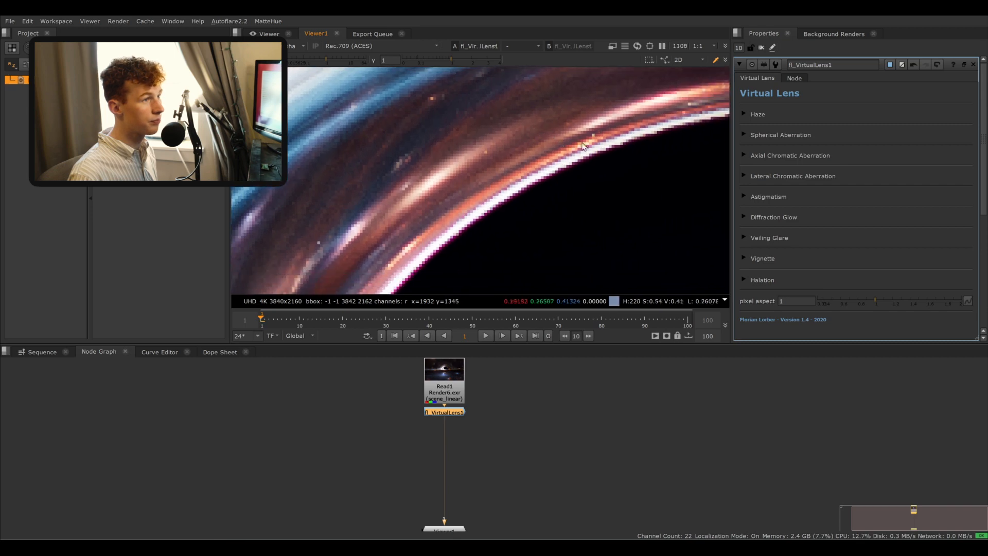
pyautogui.click(743, 178)
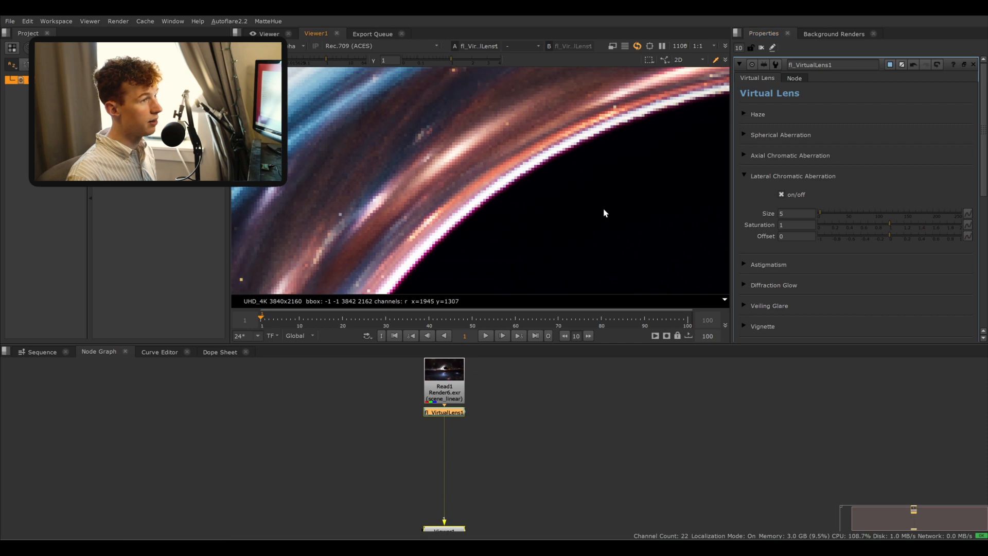
# - Toggle lateral chromatic aberration off and on to compare the black hole's edge
pyautogui.scroll(-3, 581, 186)
pyautogui.moveTo(592, 194); pyautogui.dragTo(590, 167, button='middle')
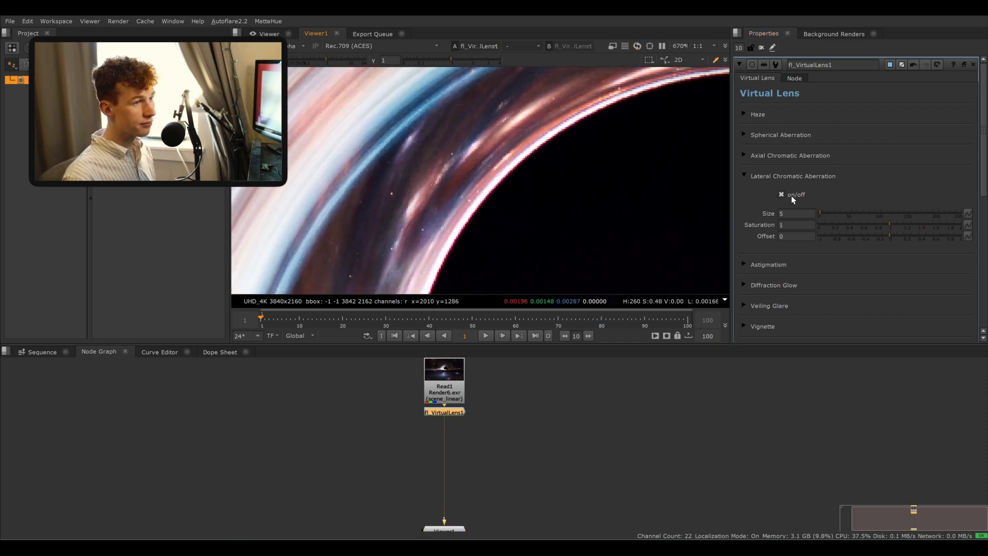
pyautogui.click(782, 193)
pyautogui.click(783, 193)
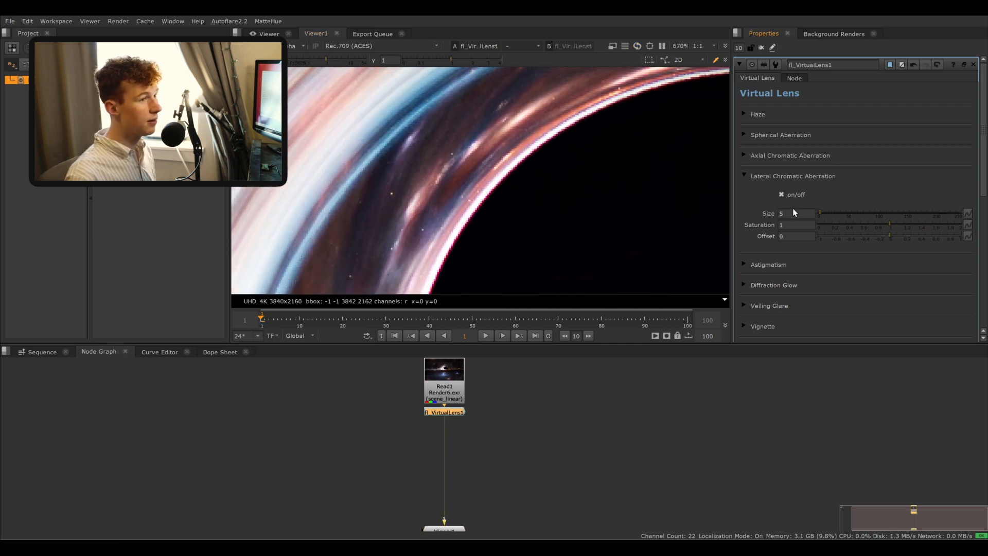
# - Set the Lateral Chromatic Aberration size to 3
pyautogui.moveTo(793, 211); pyautogui.dragTo(750, 209)
pyautogui.write('3')
pyautogui.press('Return')
pyautogui.moveTo(702, 172); pyautogui.dragTo(681, 64, button='middle')
pyautogui.scroll(-3, 558, 123)
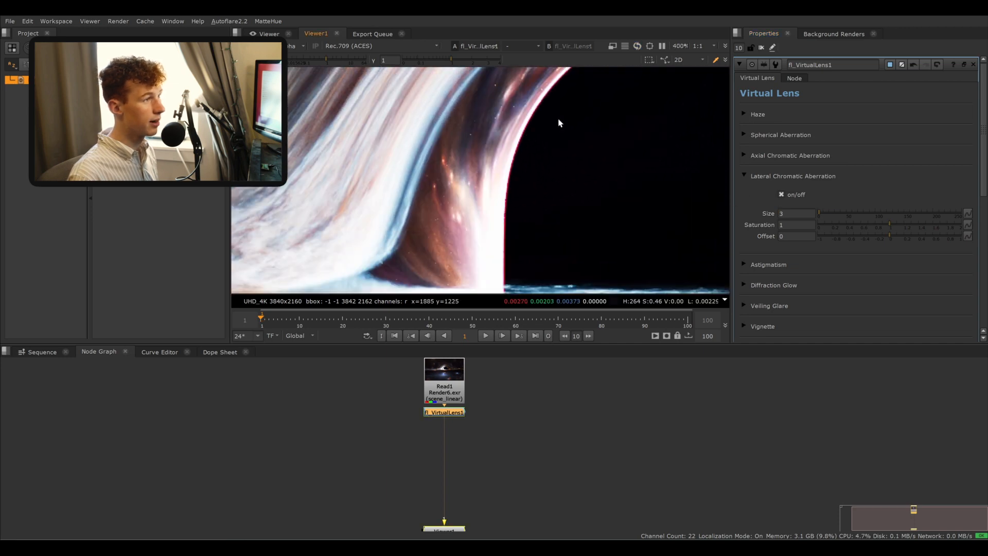
pyautogui.scroll(-3, 571, 154)
pyautogui.scroll(4, 589, 181)
pyautogui.scroll(3, 555, 185)
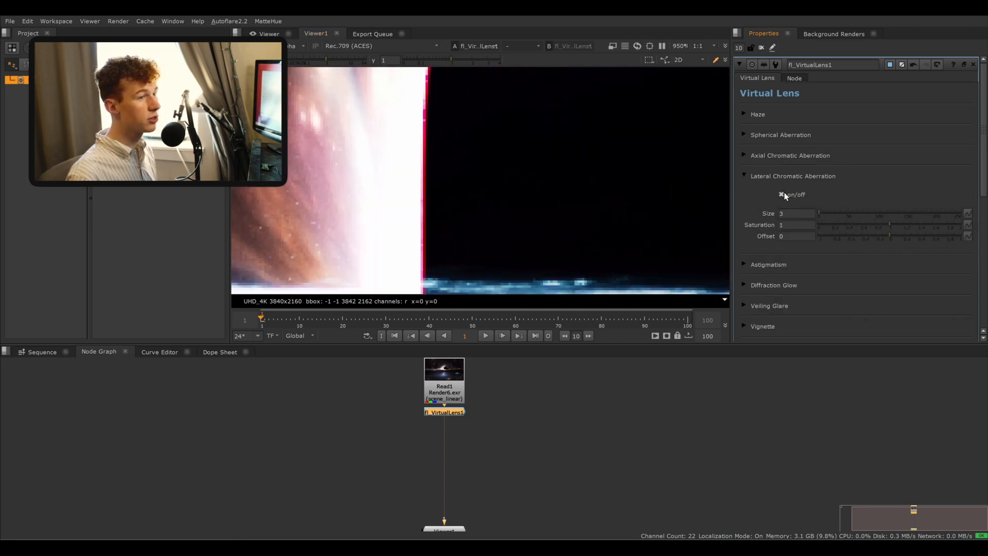
# - Collapse Lateral Chromatic Aberration, open the Astigmatism section and turn astigmatism on, inspecting the disk edge up close
pyautogui.click(745, 177)
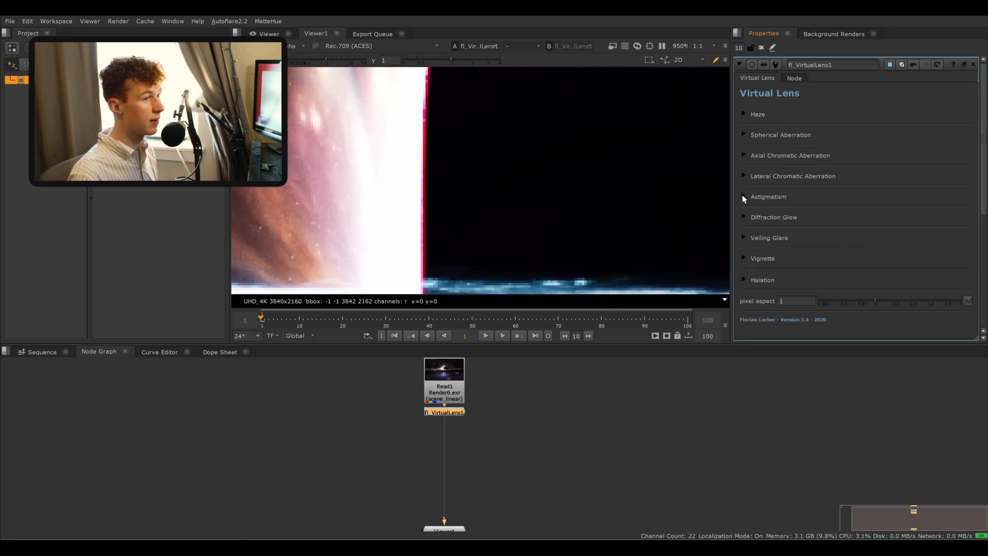
pyautogui.click(743, 196)
pyautogui.click(783, 216)
pyautogui.scroll(-3, 516, 129)
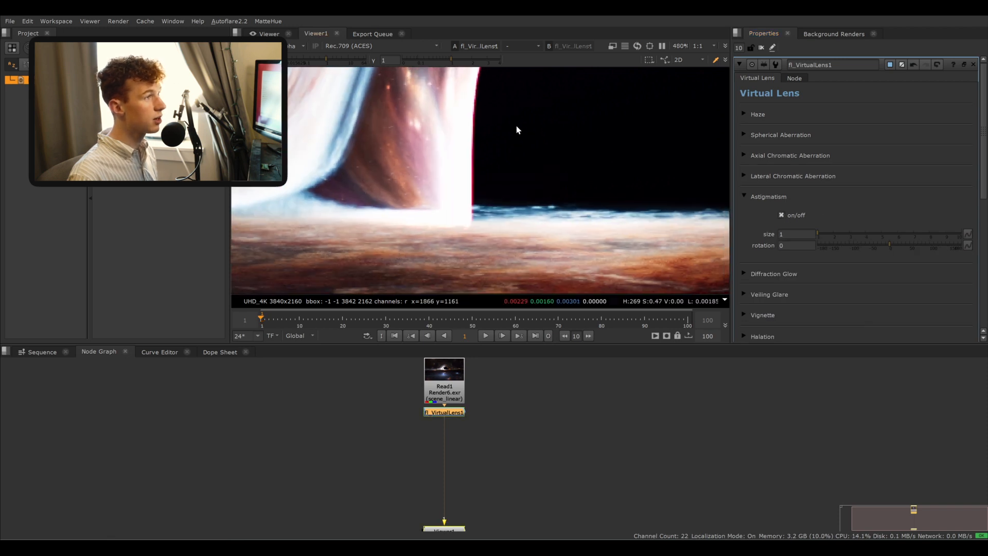
pyautogui.moveTo(517, 128); pyautogui.dragTo(459, 234, button='middle')
pyautogui.scroll(2, 560, 232)
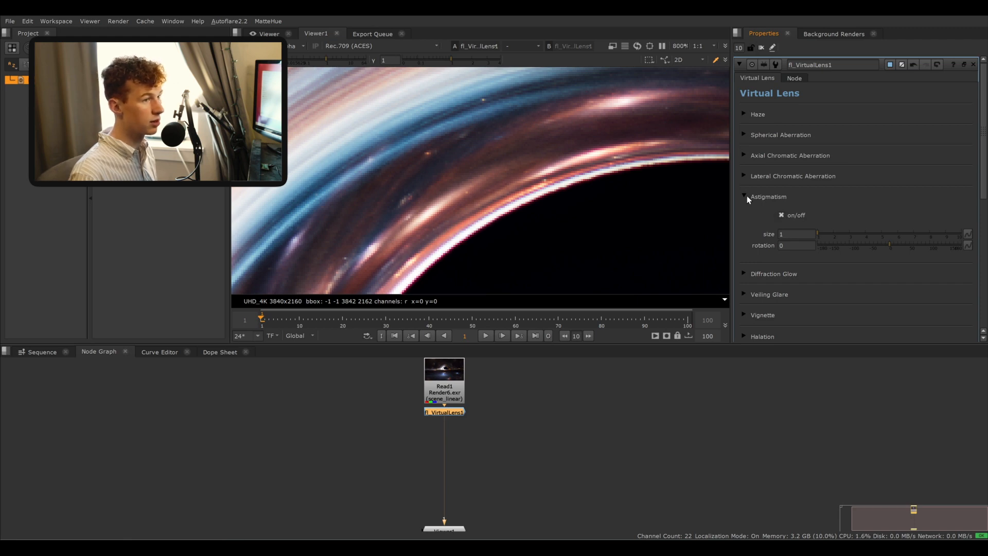
# - Collapse Astigmatism, open the Diffraction Glow section and switch diffraction glow on
pyautogui.click(745, 197)
pyautogui.click(744, 217)
pyautogui.click(782, 235)
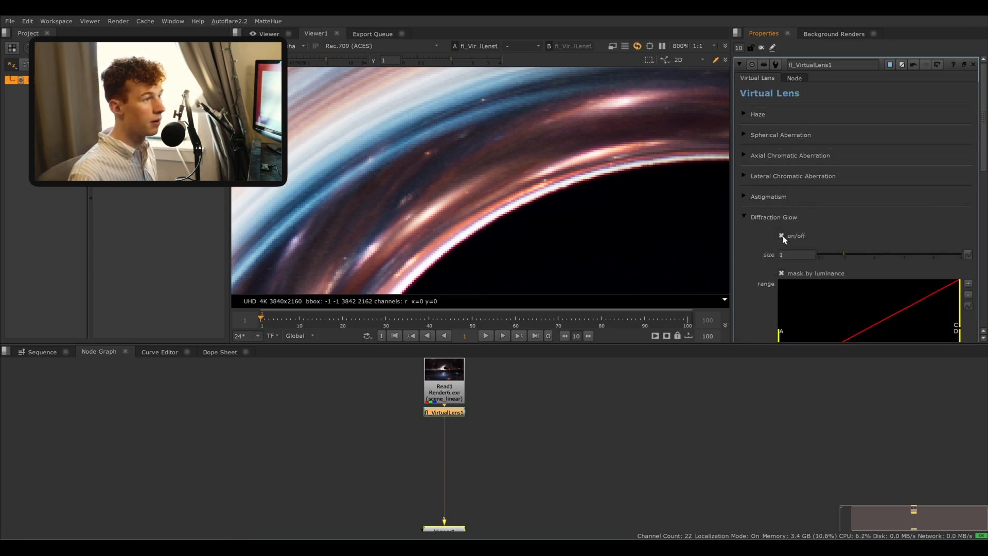
# - Set the Diffraction Glow size to about 4.96 while viewing the black hole's edge
pyautogui.scroll(-10, 548, 101)
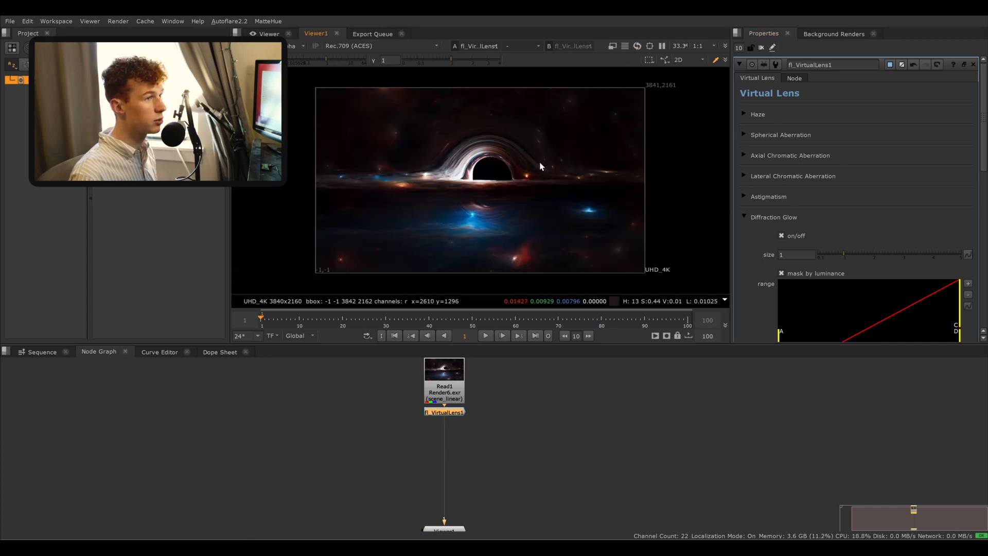
pyautogui.scroll(10, 541, 166)
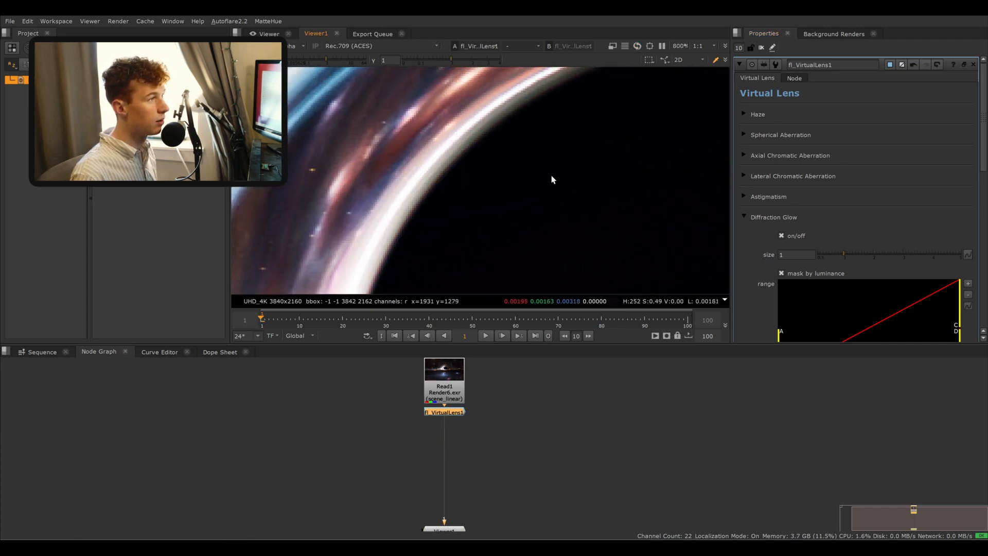
pyautogui.scroll(-5, 811, 261)
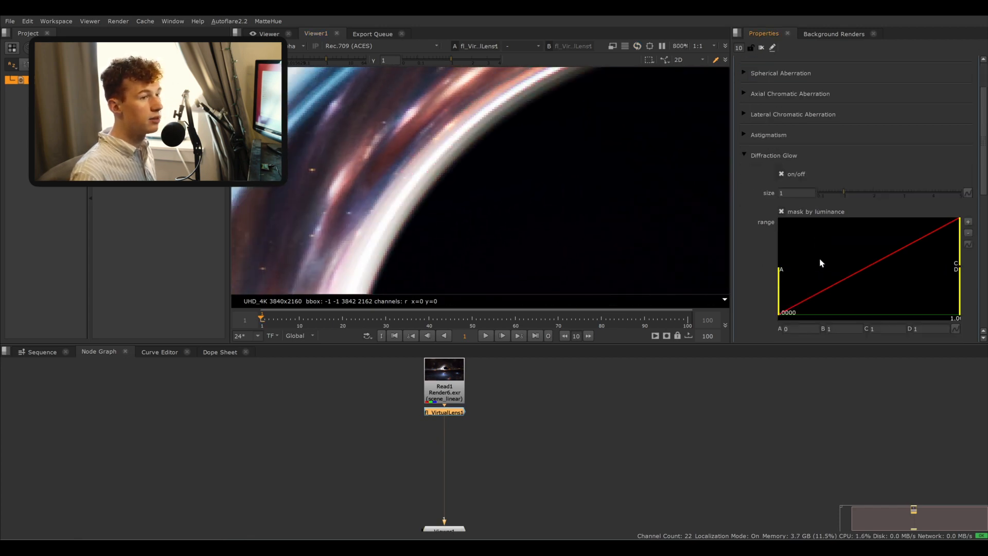
pyautogui.moveTo(851, 100); pyautogui.dragTo(915, 98)
pyautogui.scroll(-3, 521, 177)
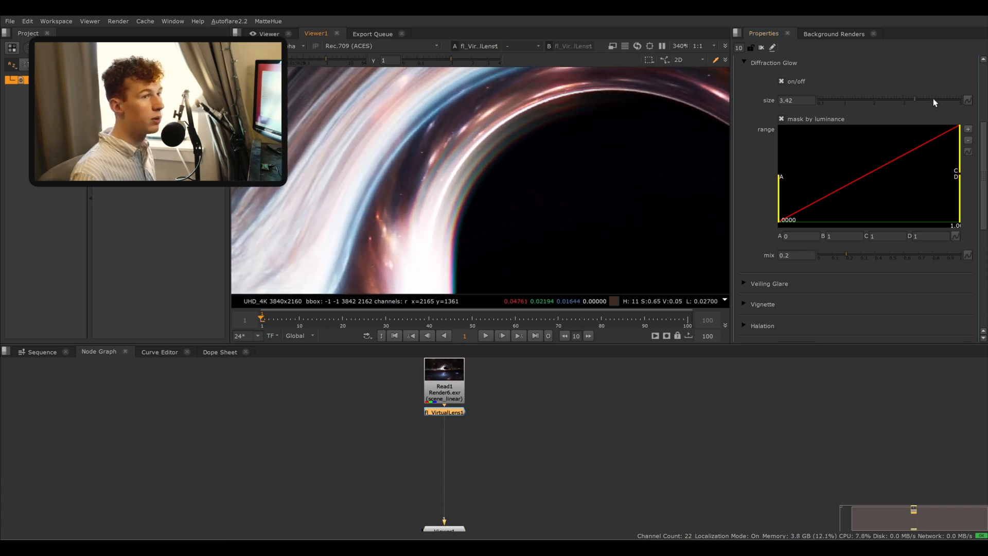
pyautogui.moveTo(950, 100); pyautogui.dragTo(960, 100)
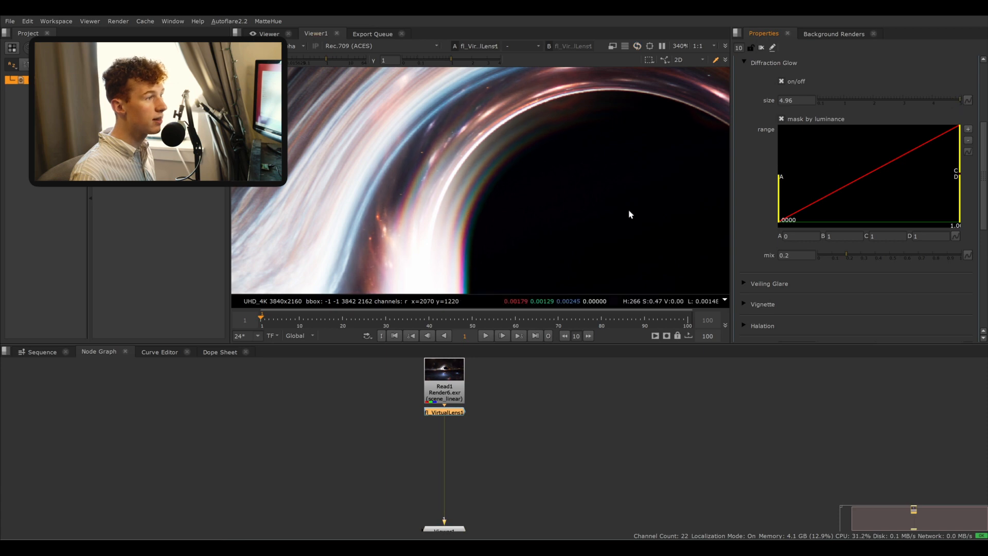
# - Set the Diffraction Glow mix to 0.002
pyautogui.scroll(-3, 526, 138)
pyautogui.scroll(2, 490, 223)
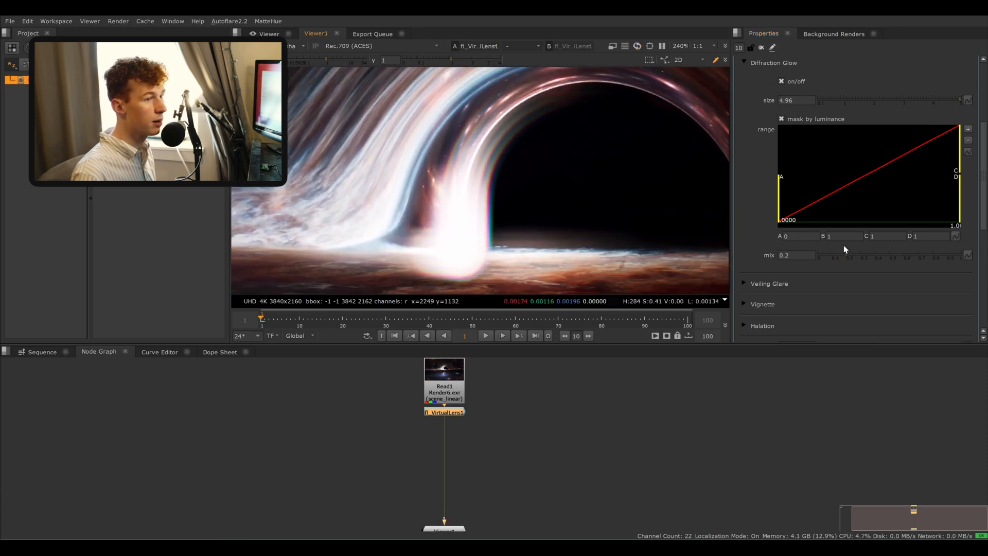
pyautogui.click(840, 256)
pyautogui.moveTo(839, 256); pyautogui.dragTo(819, 251)
pyautogui.click(806, 252)
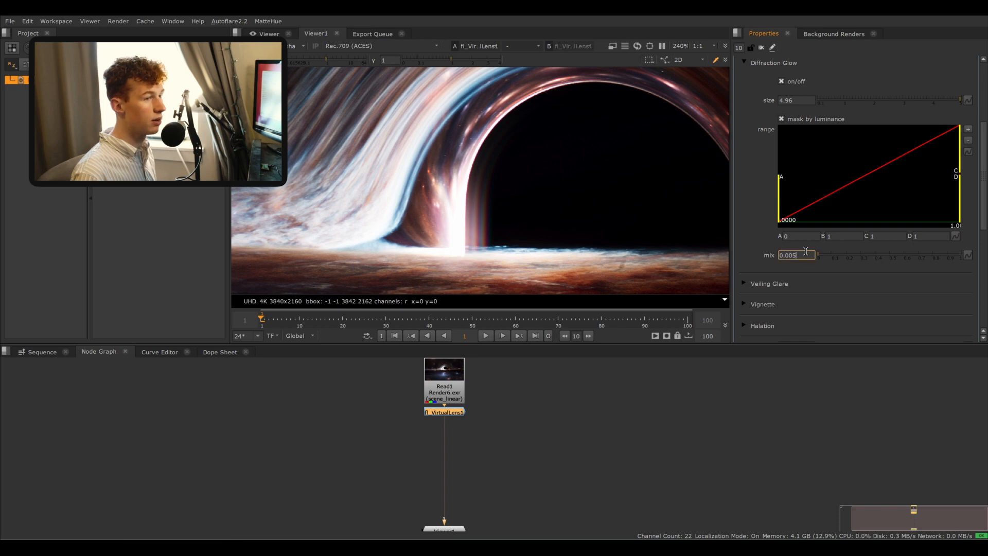
pyautogui.press('BackSpace')
pyautogui.write('2')
pyautogui.press('Return')
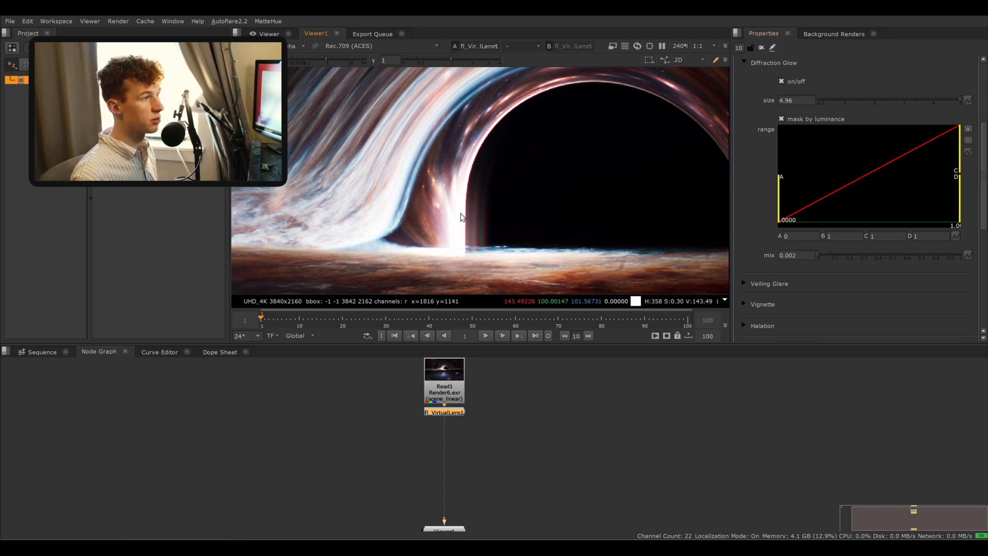
# - Toggle the VirtualLens node and the diffraction glow off and on to compare, then collapse Diffraction Glow
pyautogui.scroll(2, 453, 232)
pyautogui.moveTo(469, 195); pyautogui.dragTo(454, 210, button='middle')
pyautogui.press('d')
pyautogui.press('d')
pyautogui.press('d')
pyautogui.press('d')
pyautogui.click(783, 80)
pyautogui.click(783, 79)
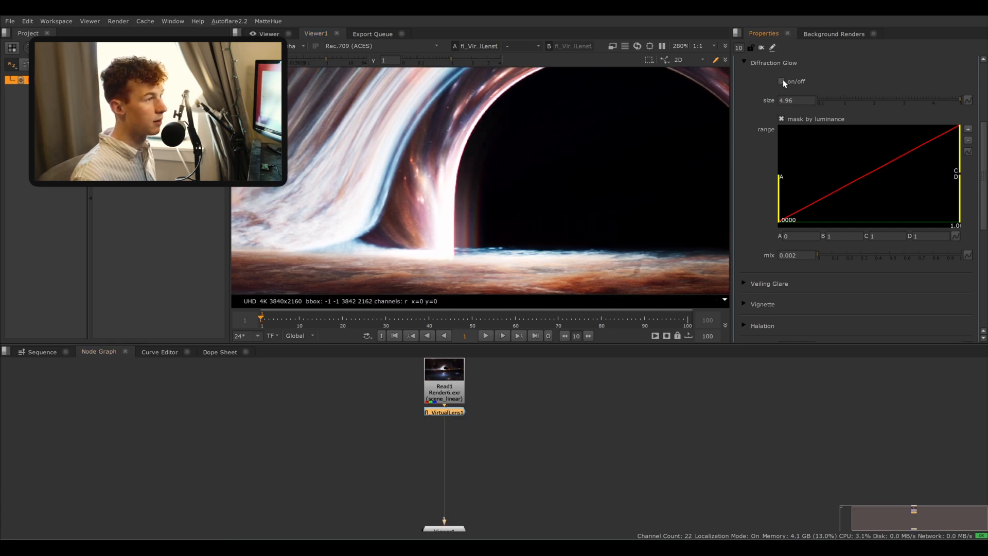
pyautogui.click(783, 80)
pyautogui.click(783, 80)
pyautogui.scroll(3, 759, 85)
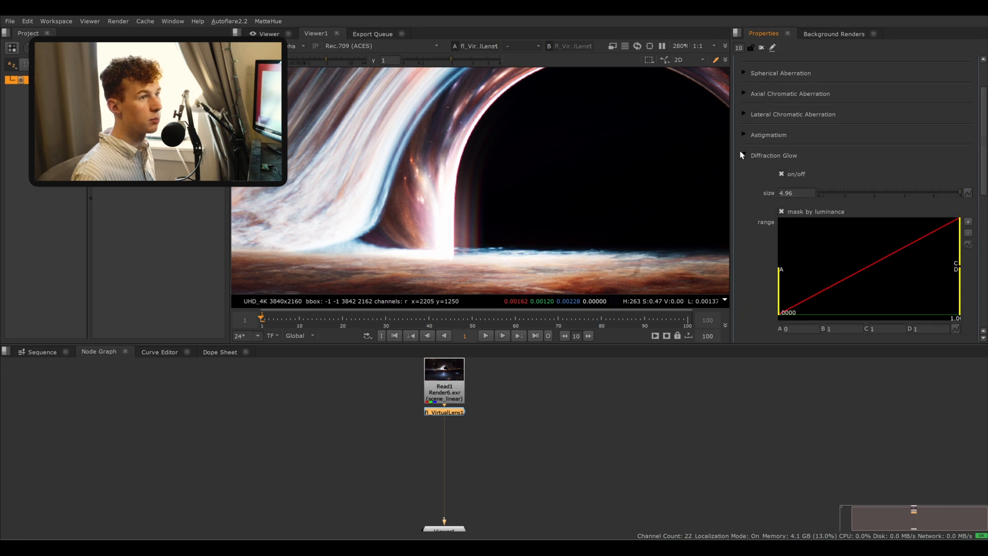
pyautogui.click(774, 155)
# - Open the Veiling Glare section, toggle its on/off switch, and collapse the section again
pyautogui.scroll(1, 499, 250)
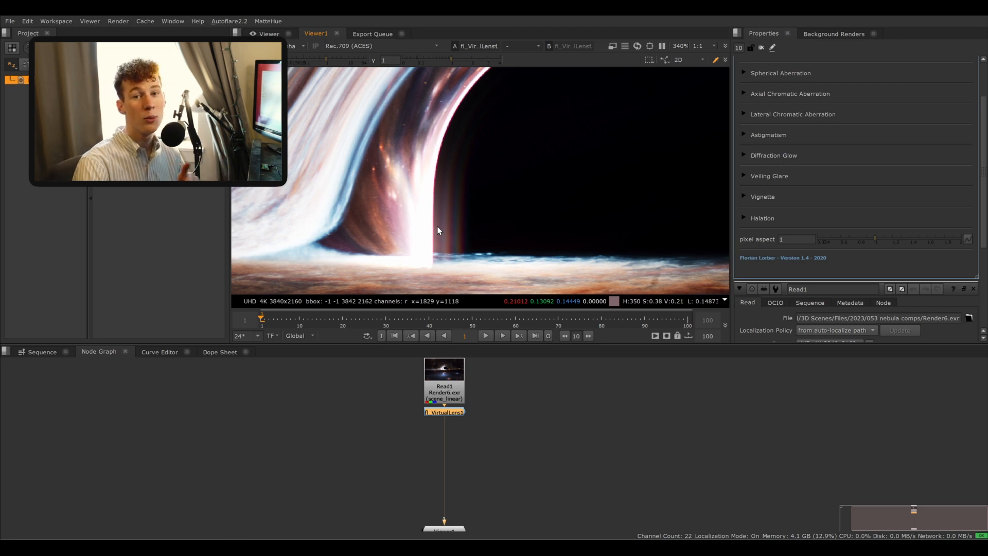
pyautogui.click(742, 176)
pyautogui.click(781, 194)
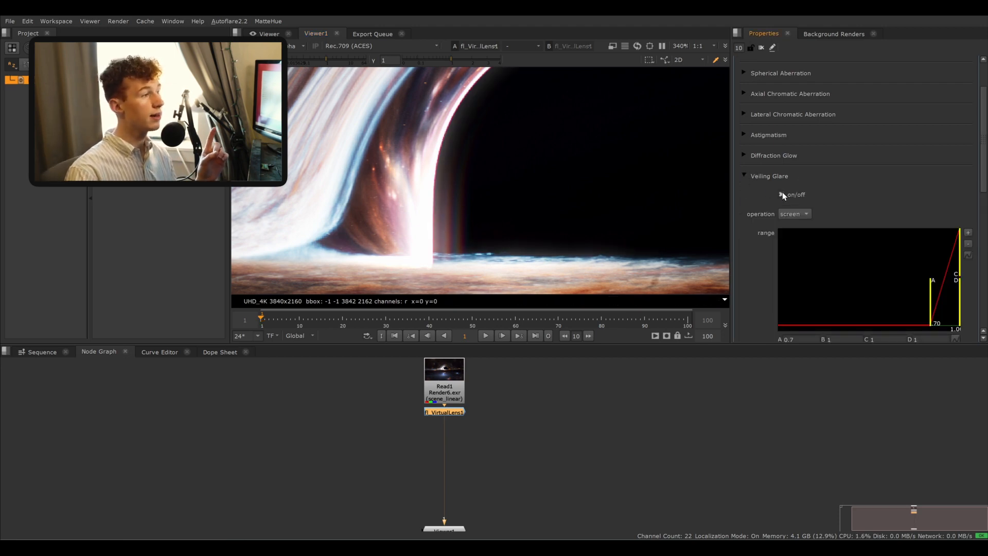
pyautogui.click(744, 176)
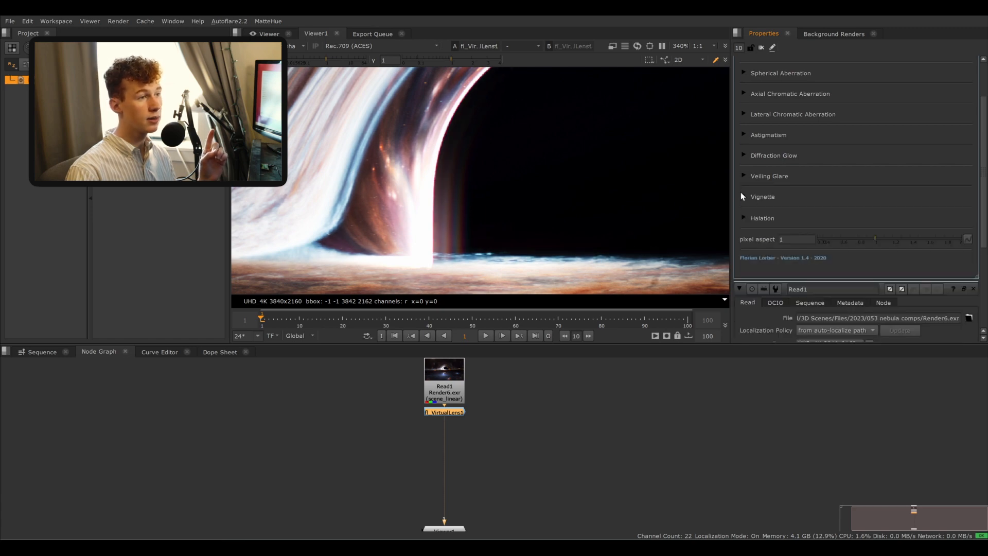
# - Open the Vignette section and turn the vignette on while viewing the frame's corner
pyautogui.click(743, 197)
pyautogui.scroll(-5, 549, 206)
pyautogui.moveTo(443, 219); pyautogui.dragTo(549, 159, button='middle')
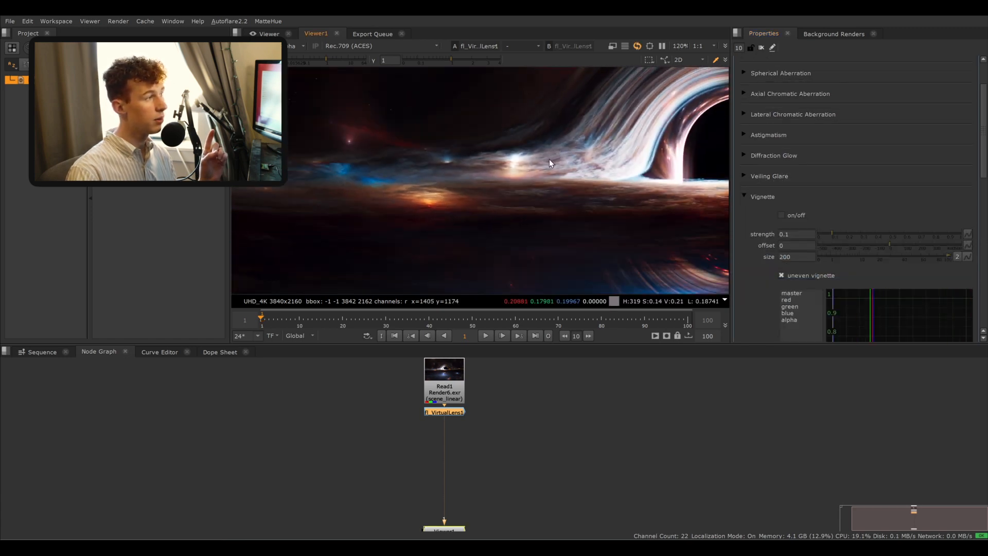
pyautogui.moveTo(386, 85); pyautogui.dragTo(472, 195, button='middle')
pyautogui.scroll(-1, 473, 198)
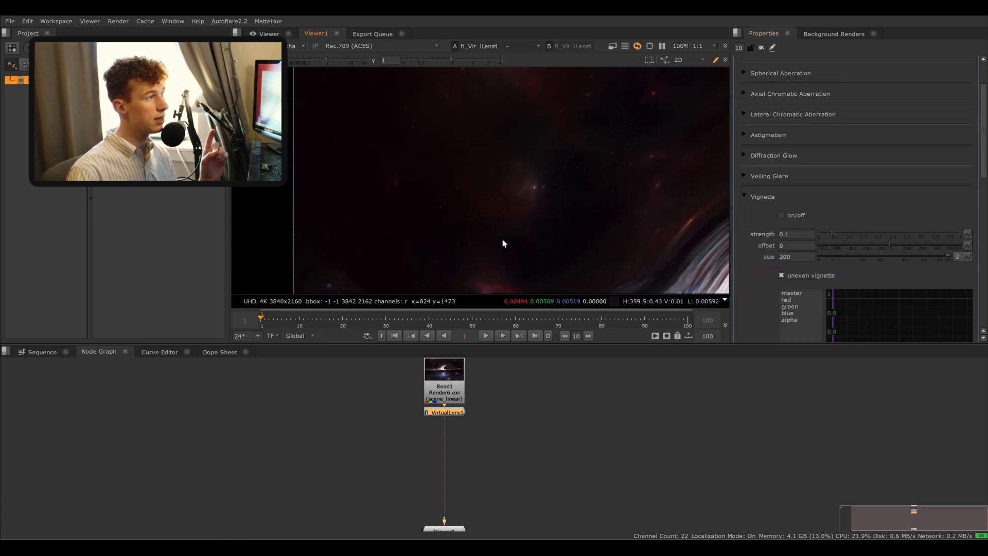
pyautogui.click(782, 216)
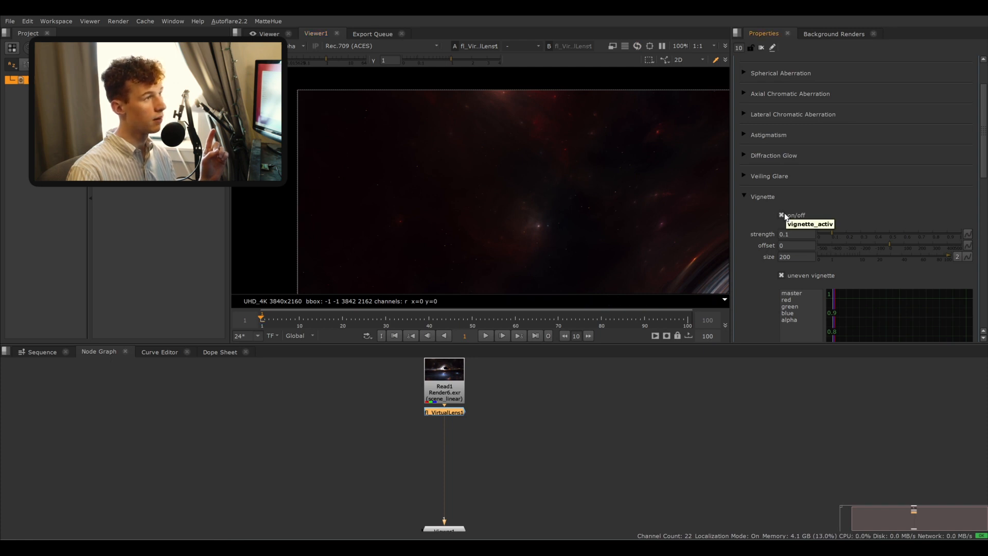
# - Set the Vignette strength to 0.605 and toggle the vignette to compare the corner
pyautogui.moveTo(646, 200); pyautogui.dragTo(397, 164, button='middle')
pyautogui.moveTo(696, 154); pyautogui.dragTo(444, 172, button='middle')
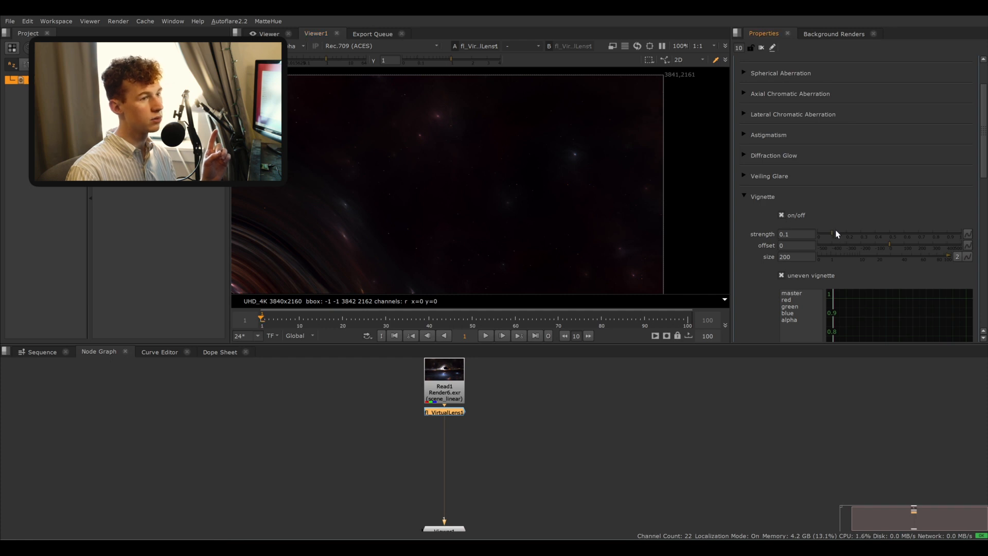
pyautogui.moveTo(833, 234); pyautogui.dragTo(884, 236)
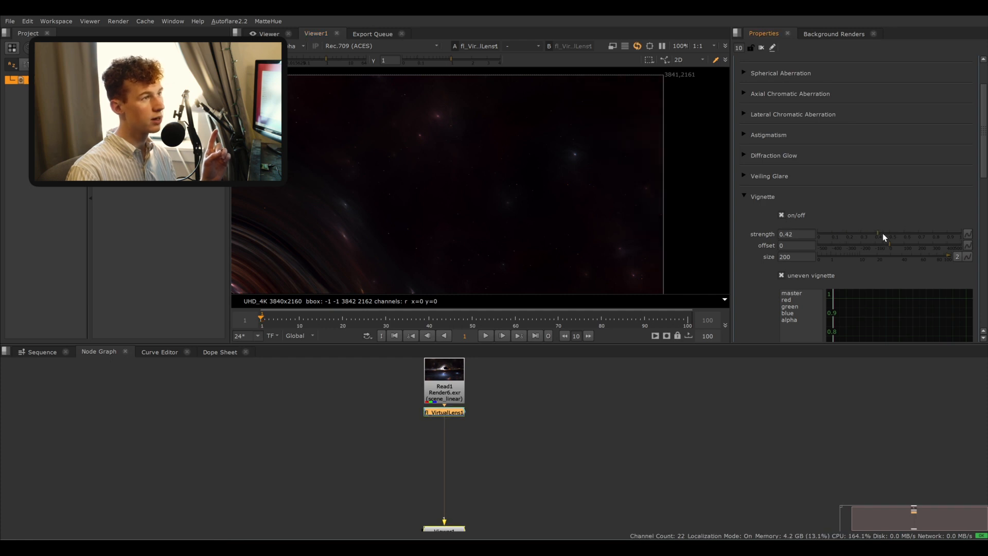
pyautogui.click(782, 216)
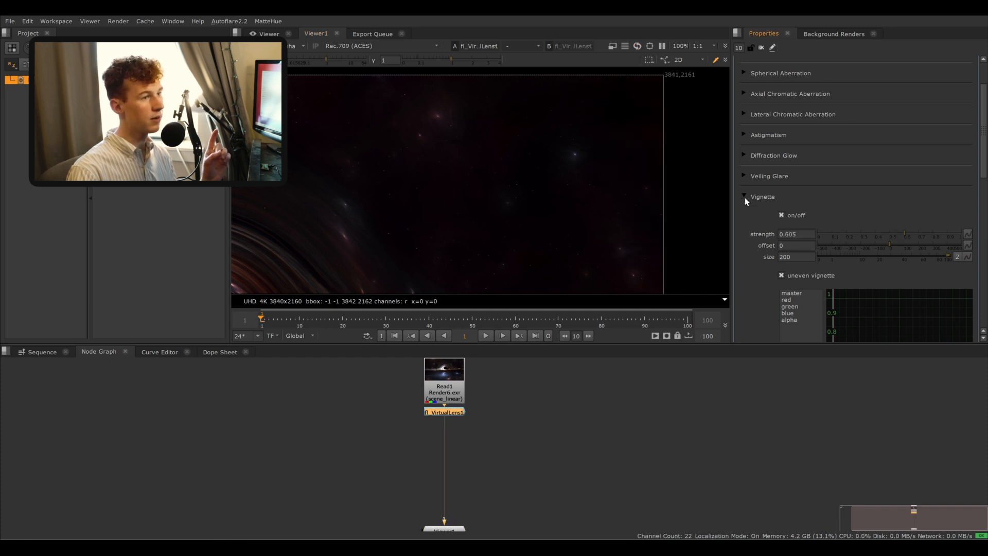
# - Collapse Vignette, open the Halation section and switch halation on
pyautogui.click(745, 197)
pyautogui.scroll(6, 523, 146)
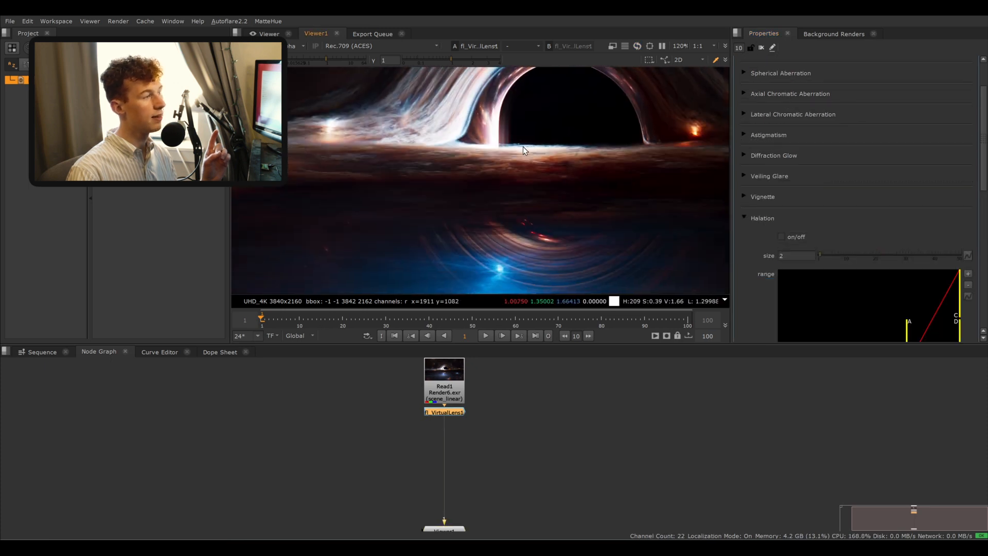
pyautogui.click(782, 236)
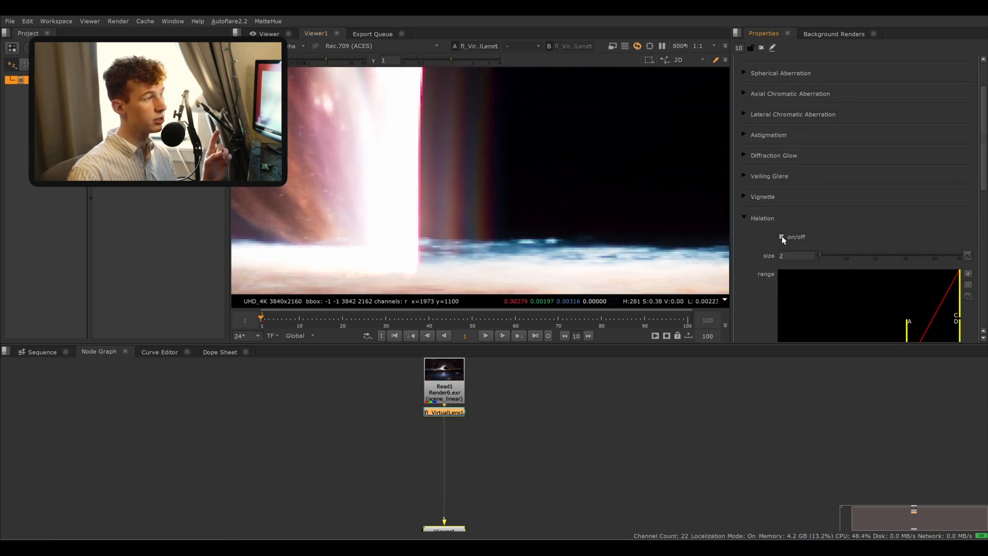
# - Zoom into the bright disk streaks and toggle halation off and on to compare
pyautogui.scroll(-4, 518, 154)
pyautogui.scroll(-2, 518, 155)
pyautogui.moveTo(592, 221); pyautogui.dragTo(494, 134, button='middle')
pyautogui.scroll(4, 493, 155)
pyautogui.scroll(-1, 506, 180)
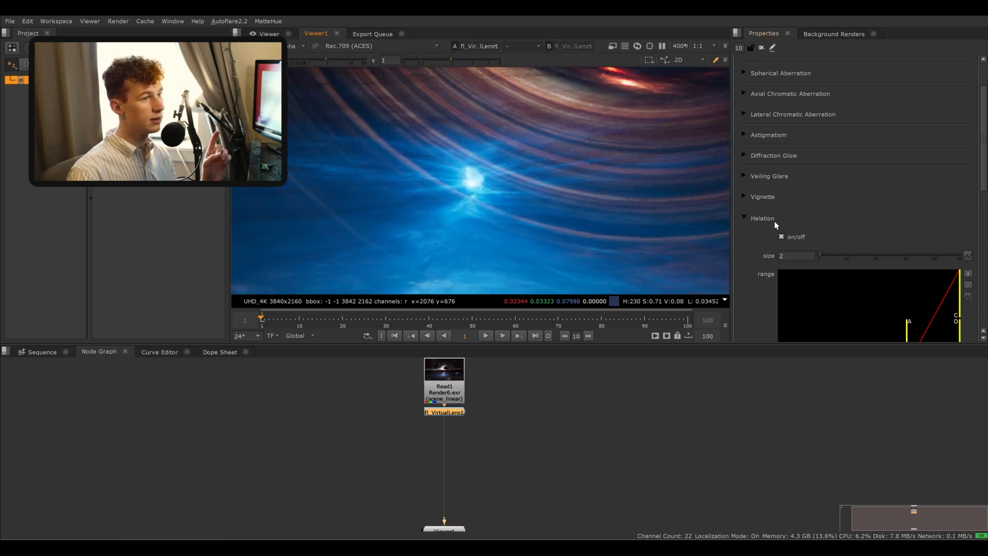
pyautogui.moveTo(650, 77); pyautogui.dragTo(567, 184, button='middle')
pyautogui.scroll(1, 569, 180)
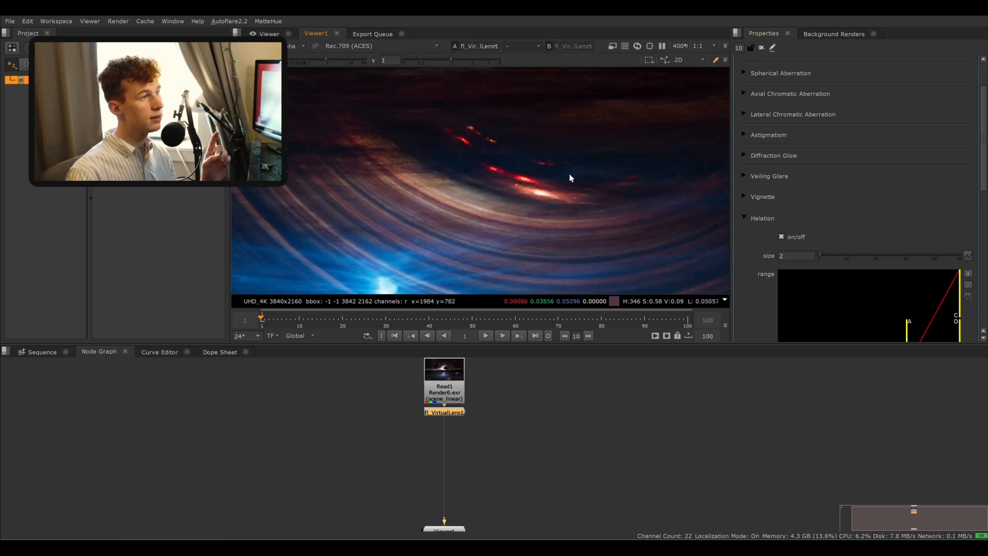
pyautogui.click(782, 236)
pyautogui.click(781, 236)
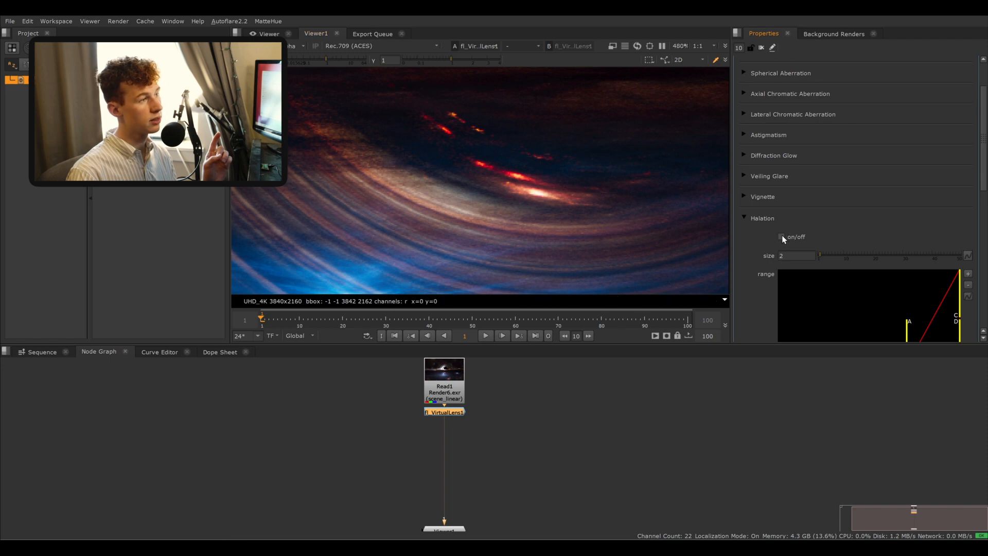
# - Set the Halation mix to 0.17
pyautogui.scroll(-5, 770, 241)
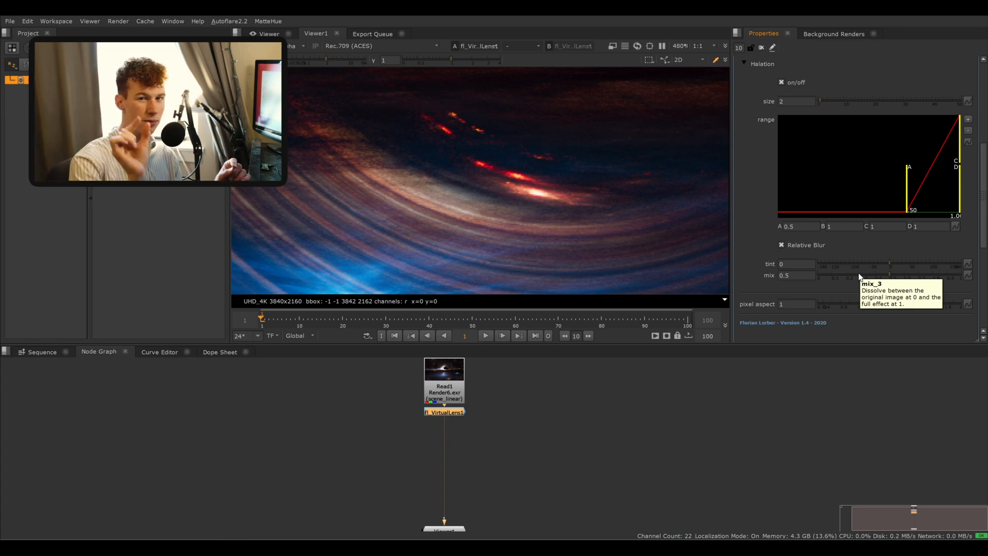
pyautogui.click(854, 275)
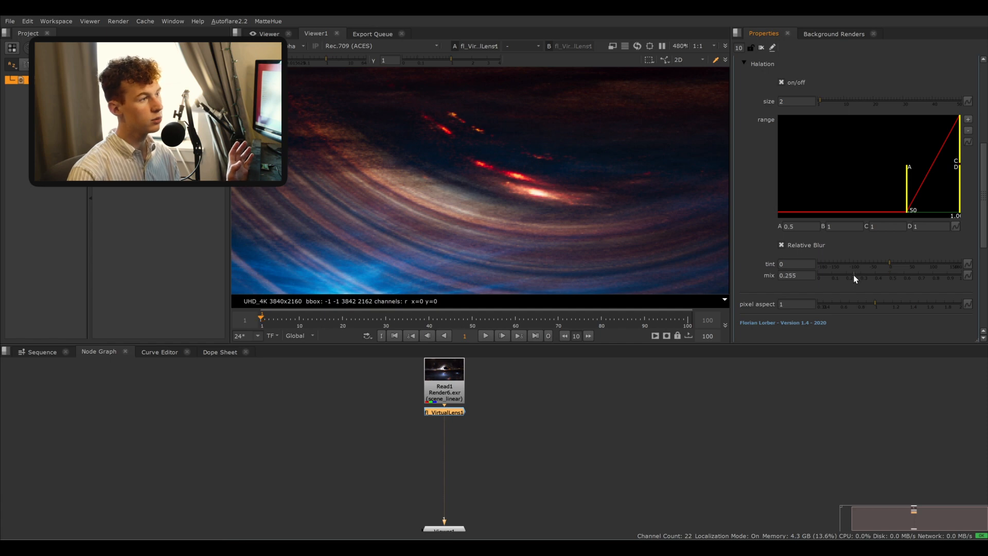
pyautogui.moveTo(854, 275); pyautogui.dragTo(819, 277)
pyautogui.click(842, 275)
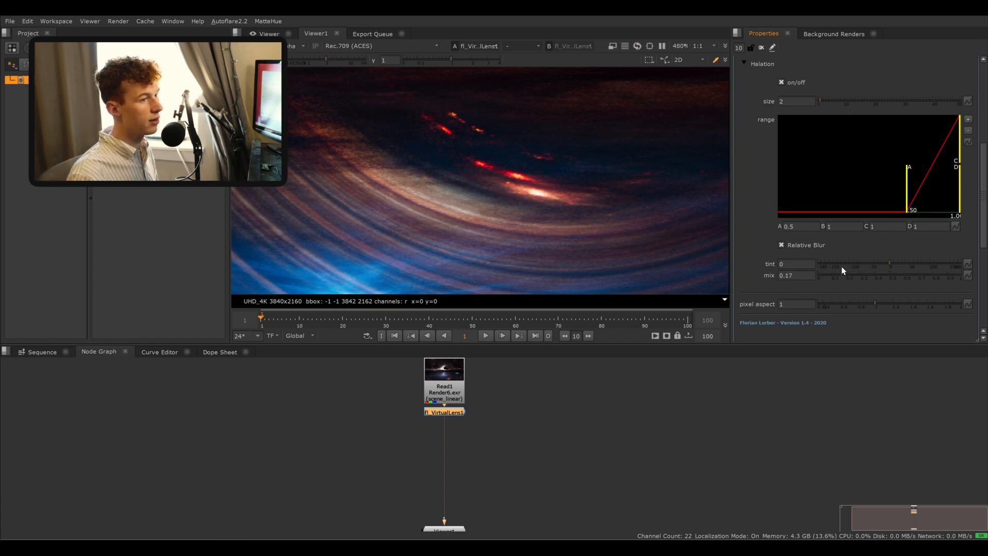
# - Toggle the VirtualLens node off and on and fit the full render in the viewer to compare the result
pyautogui.press('d')
pyautogui.scroll(-5, 503, 133)
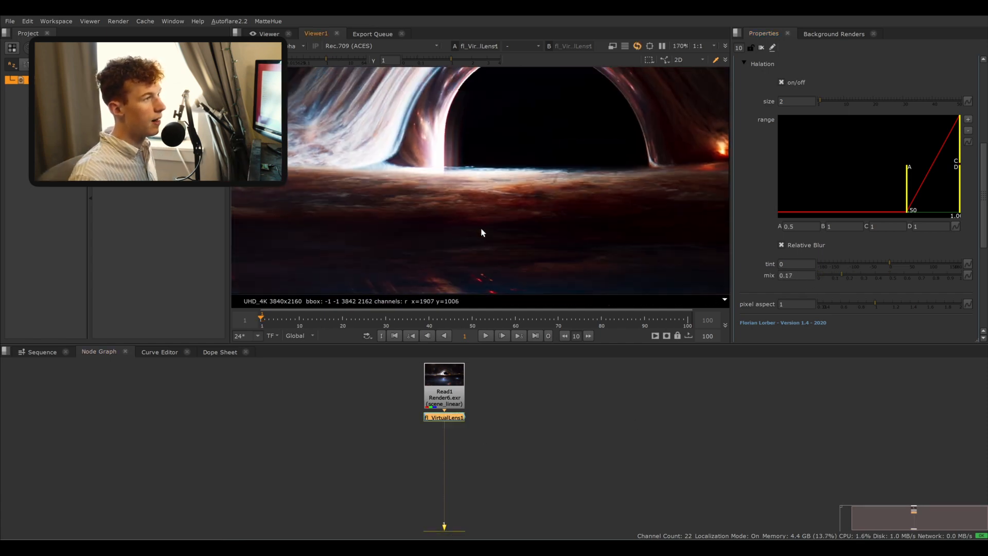
pyautogui.press('f')
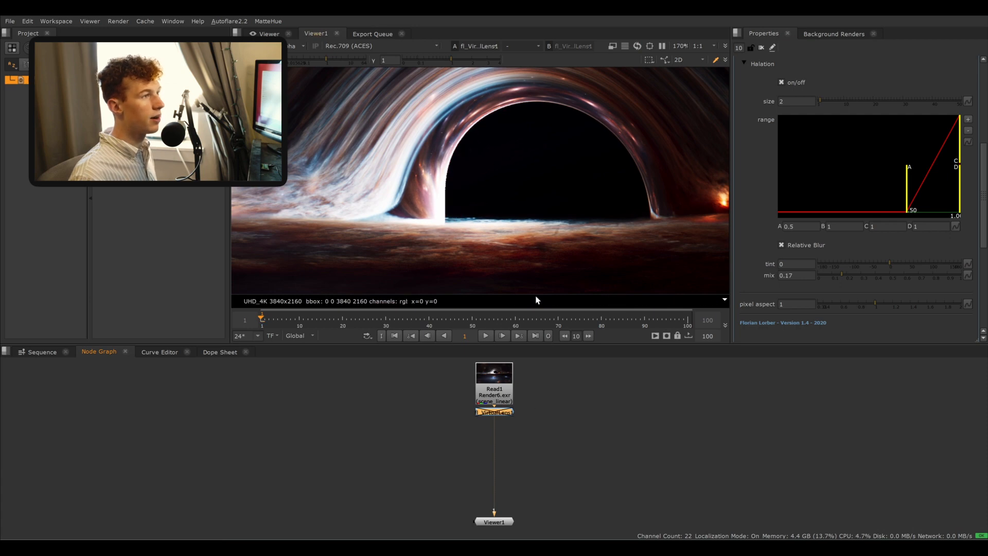
pyautogui.scroll(3, 481, 177)
pyautogui.scroll(2, 527, 421)
pyautogui.moveTo(523, 432); pyautogui.dragTo(475, 399, button='middle')
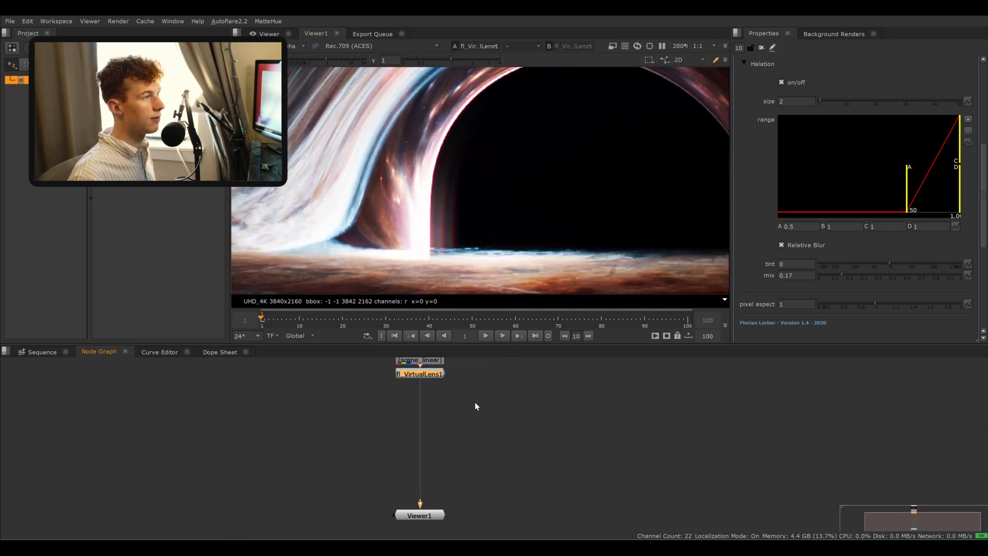
pyautogui.scroll(-5, 507, 228)
pyautogui.moveTo(511, 228); pyautogui.dragTo(470, 211, button='middle')
pyautogui.press('f')
pyautogui.press('f')
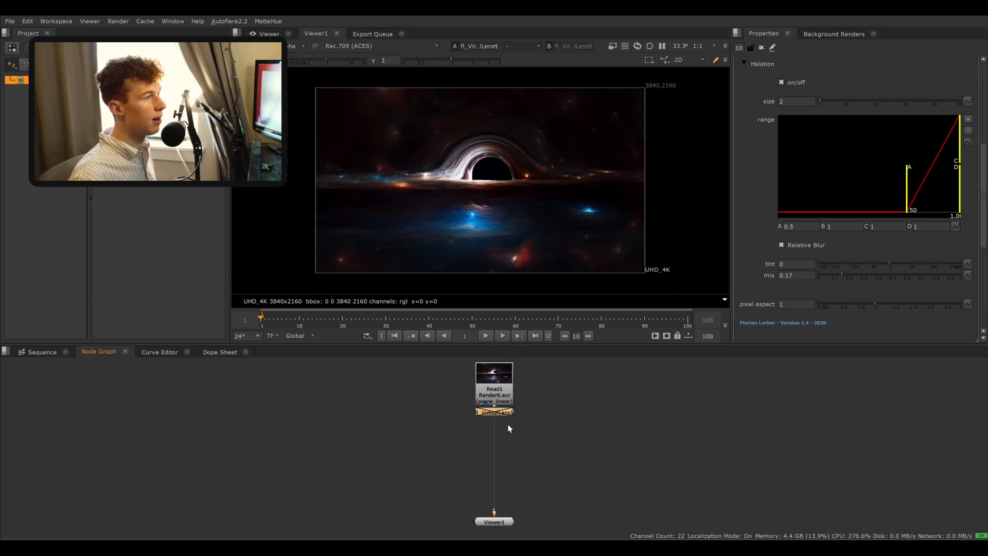
# - Add a bm_OpticalGlow node directly below the VirtualLens node
pyautogui.scroll(5, 512, 424)
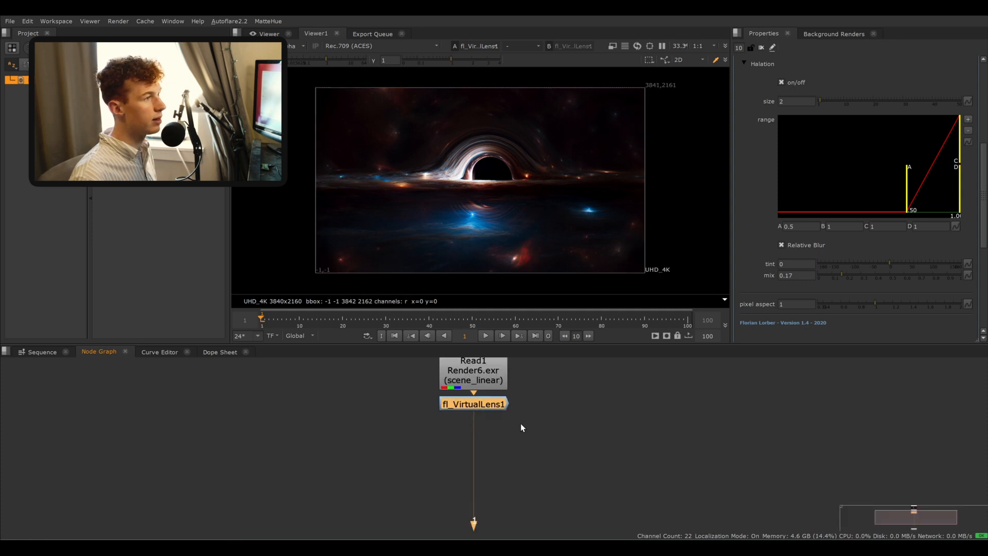
pyautogui.click(507, 431)
pyautogui.scroll(8, 480, 138)
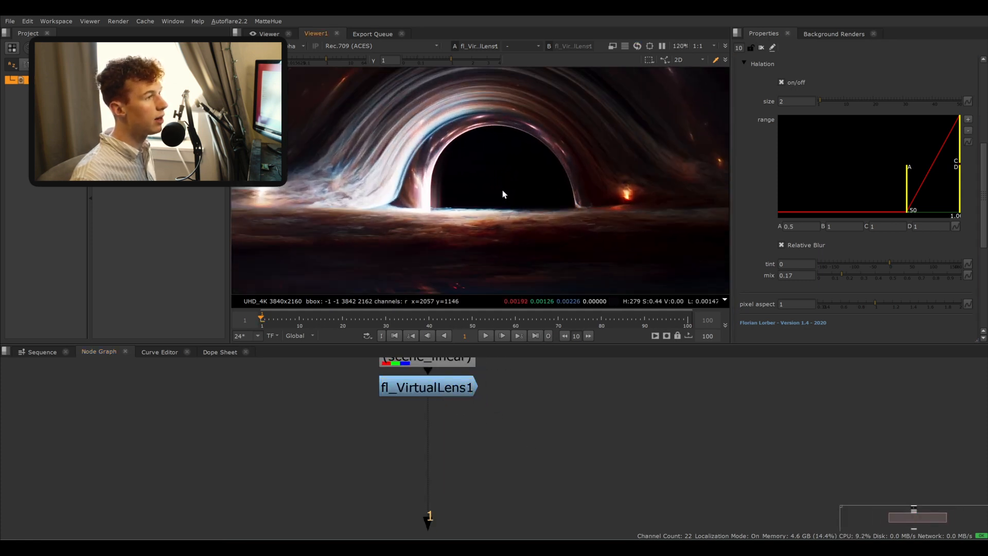
pyautogui.press('f')
pyautogui.moveTo(453, 399); pyautogui.dragTo(506, 415)
pyautogui.scroll(5, 506, 415)
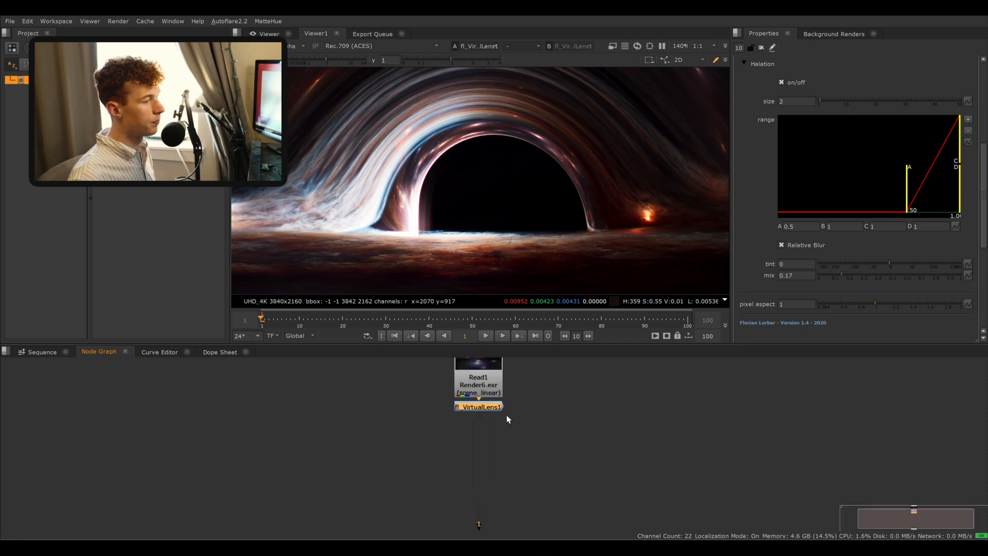
pyautogui.press('Tab')
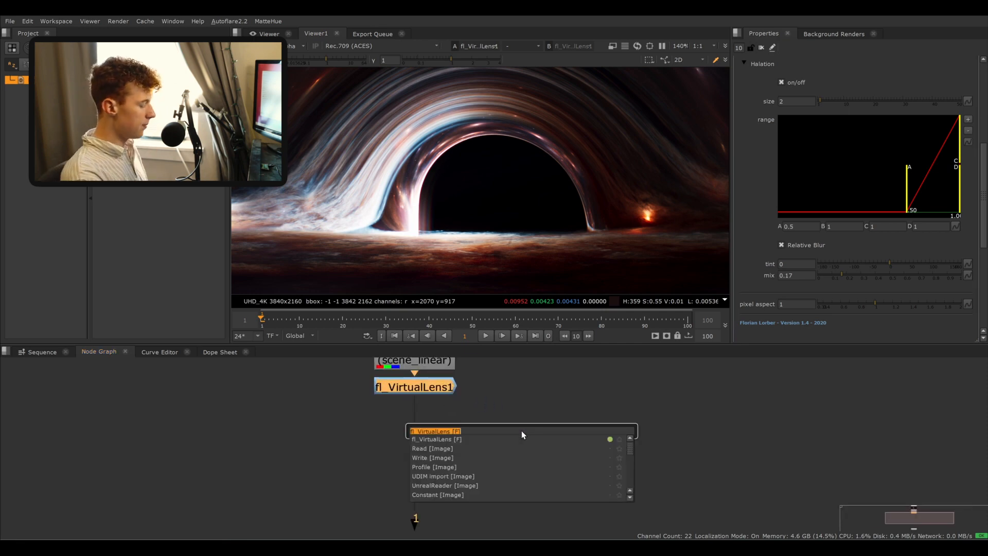
pyautogui.write('opti')
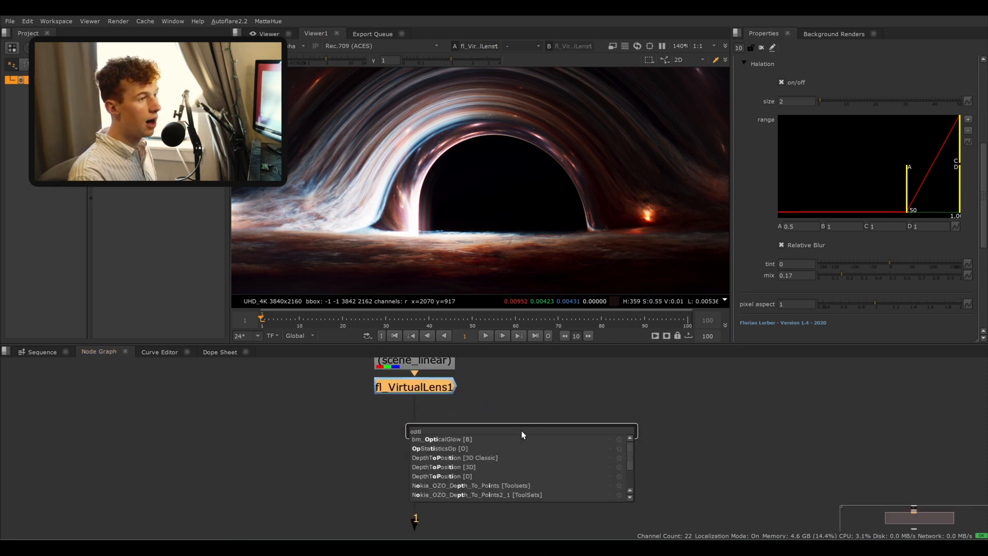
pyautogui.press('Return')
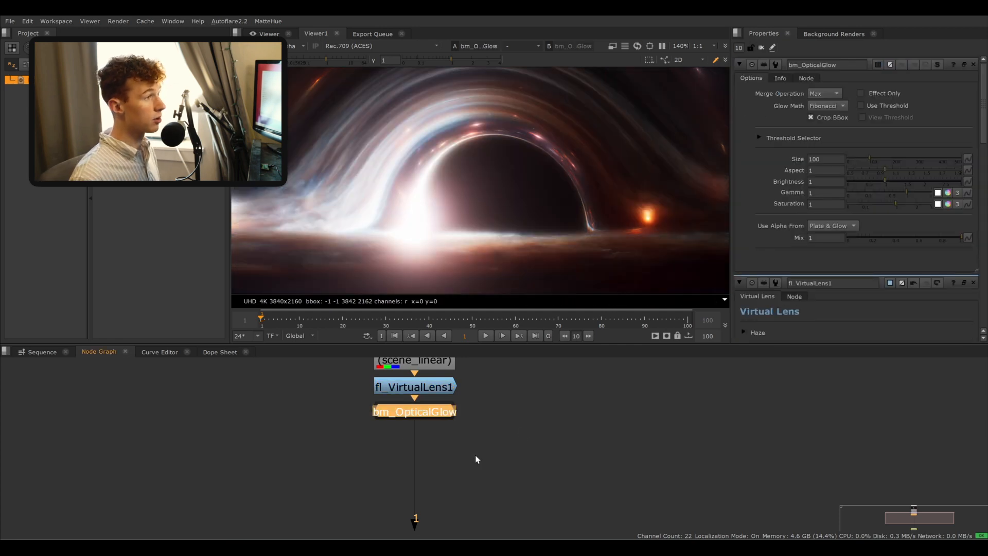
# - Try lowering the bm_OpticalGlow mix to about 0.045
pyautogui.click(492, 445)
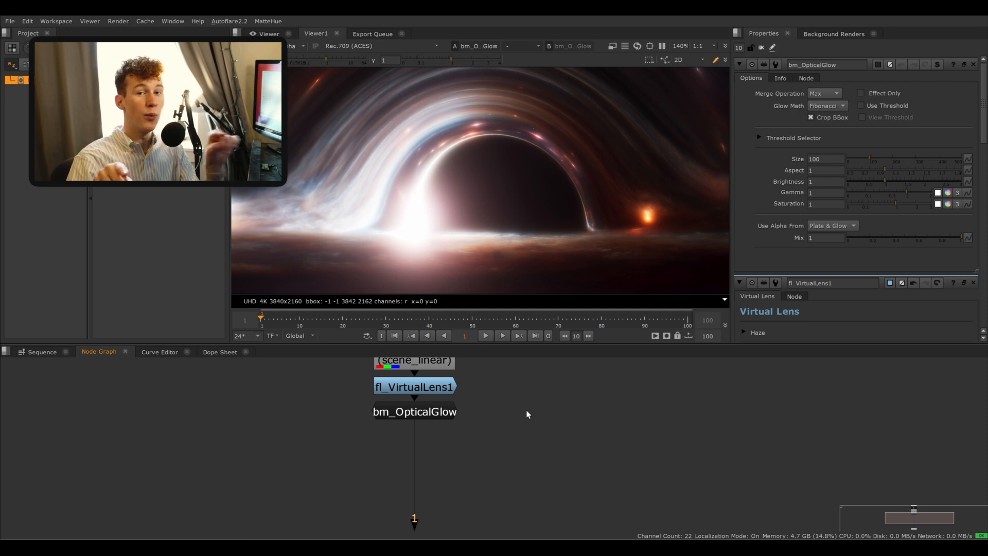
pyautogui.moveTo(490, 433); pyautogui.dragTo(342, 369)
pyautogui.moveTo(438, 419); pyautogui.dragTo(426, 400, button='middle')
pyautogui.moveTo(426, 401); pyautogui.dragTo(448, 499)
pyautogui.moveTo(440, 482); pyautogui.dragTo(424, 444, button='middle')
pyautogui.scroll(-3, 404, 391)
pyautogui.moveTo(424, 443); pyautogui.dragTo(412, 431)
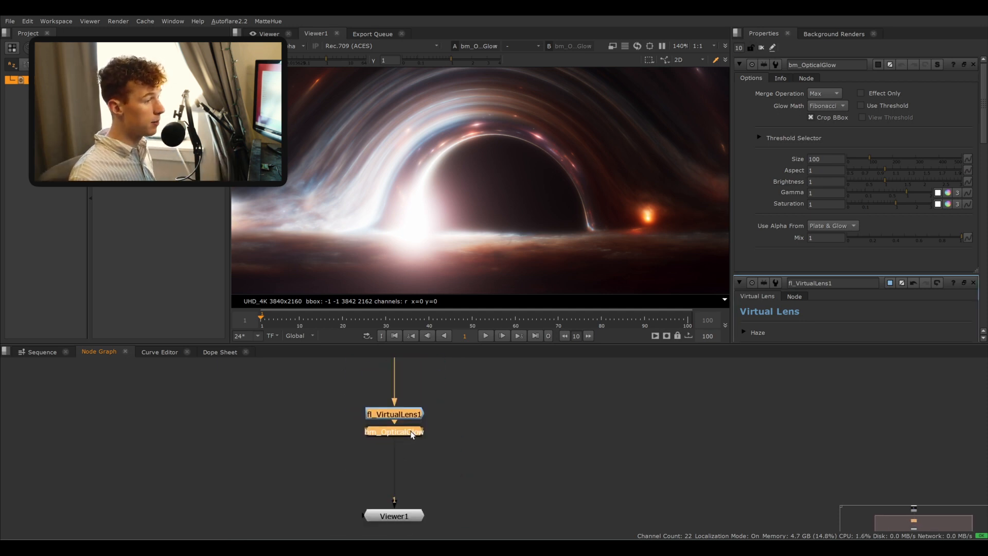
pyautogui.moveTo(466, 447); pyautogui.dragTo(415, 431)
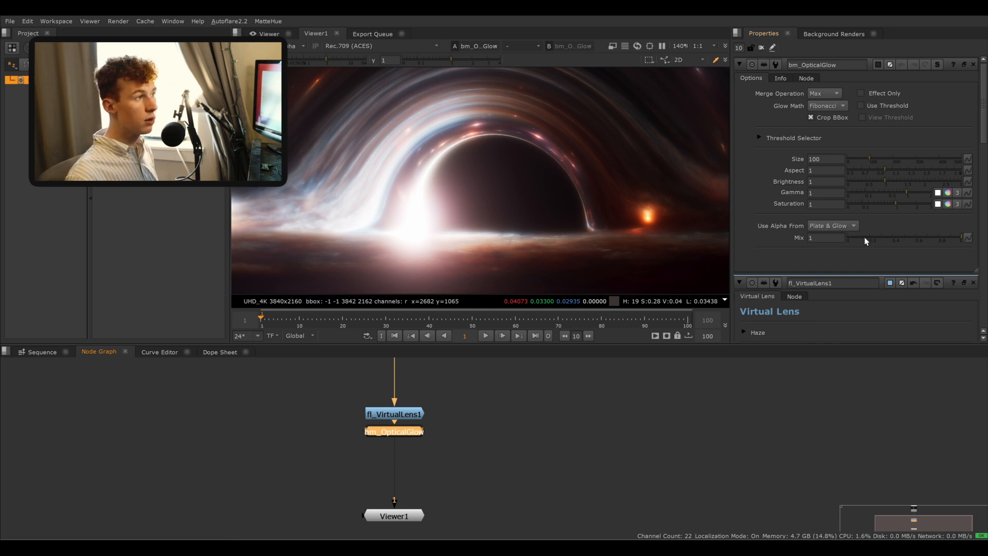
pyautogui.press('-')
pyautogui.scroll(-5, 487, 206)
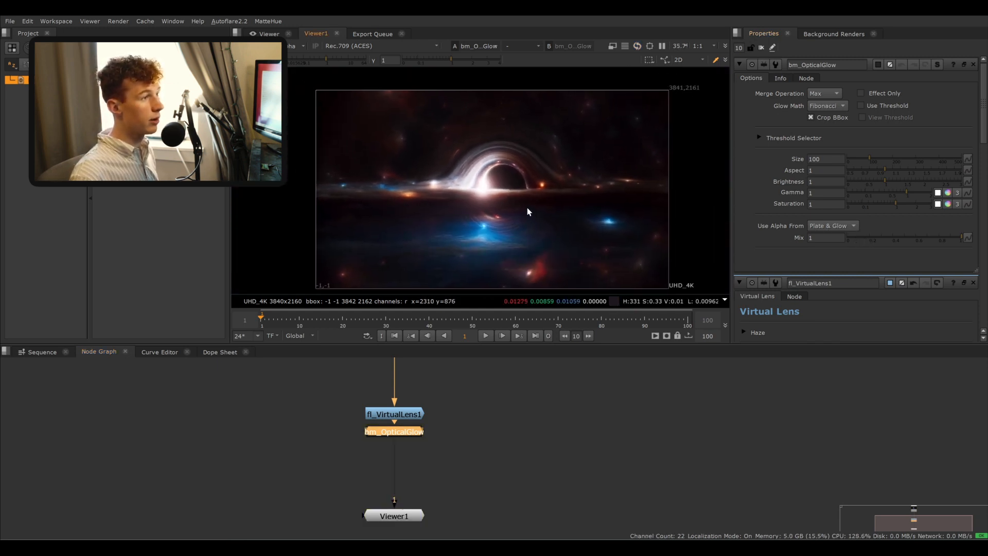
pyautogui.click(856, 239)
pyautogui.click(854, 237)
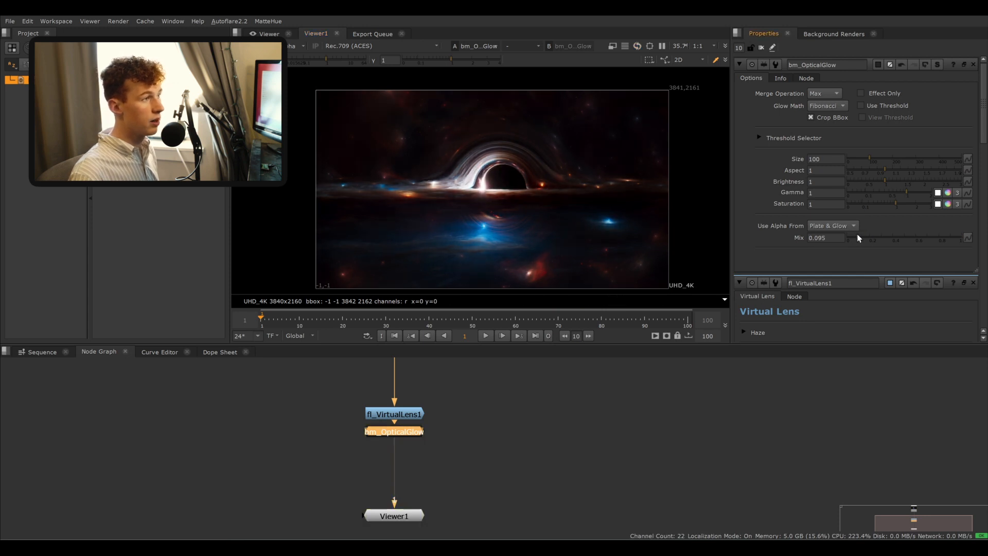
pyautogui.click(852, 238)
# - Compare the bm_OpticalGlow at full mix, then set its mix to 0.065
pyautogui.scroll(8, 513, 221)
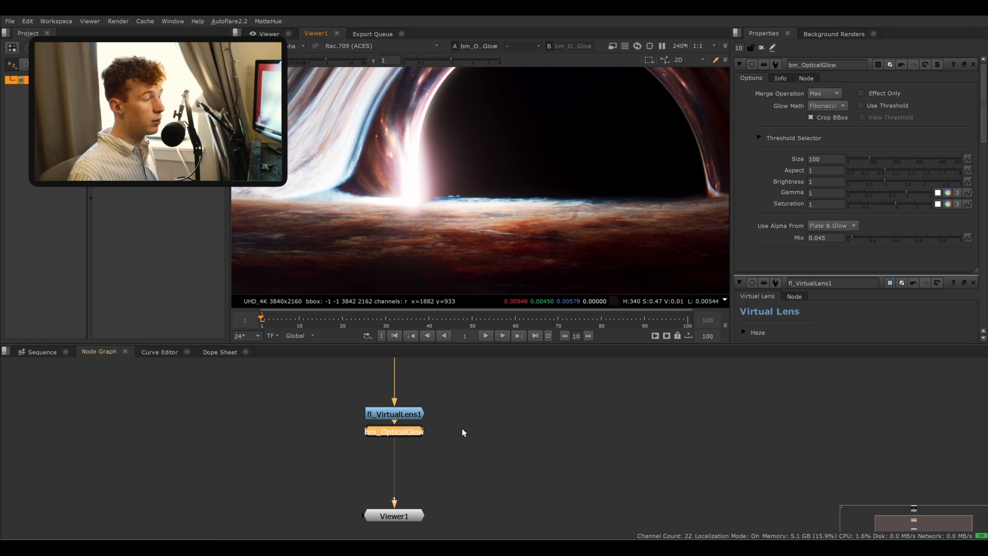
pyautogui.press('f')
pyautogui.scroll(-8, 453, 198)
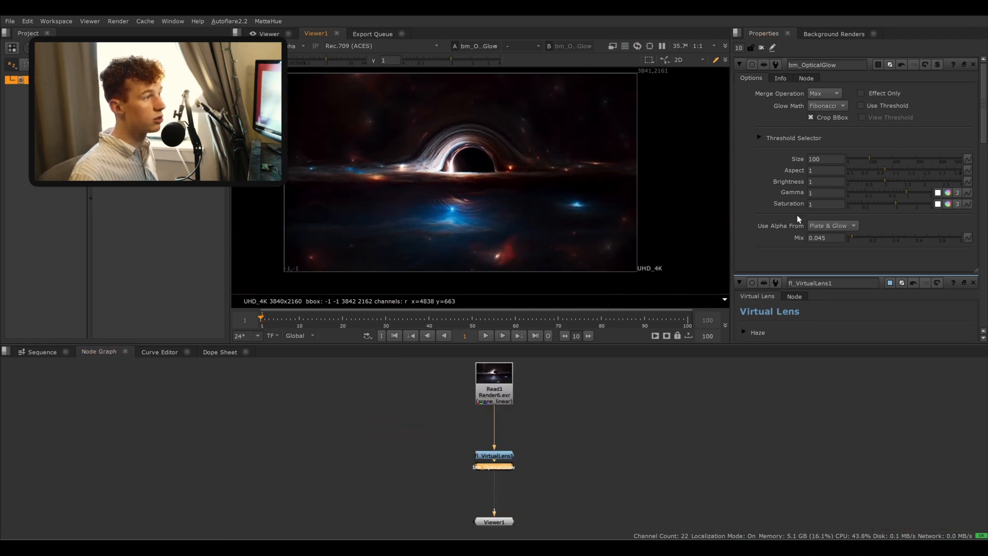
pyautogui.moveTo(852, 238); pyautogui.dragTo(966, 238)
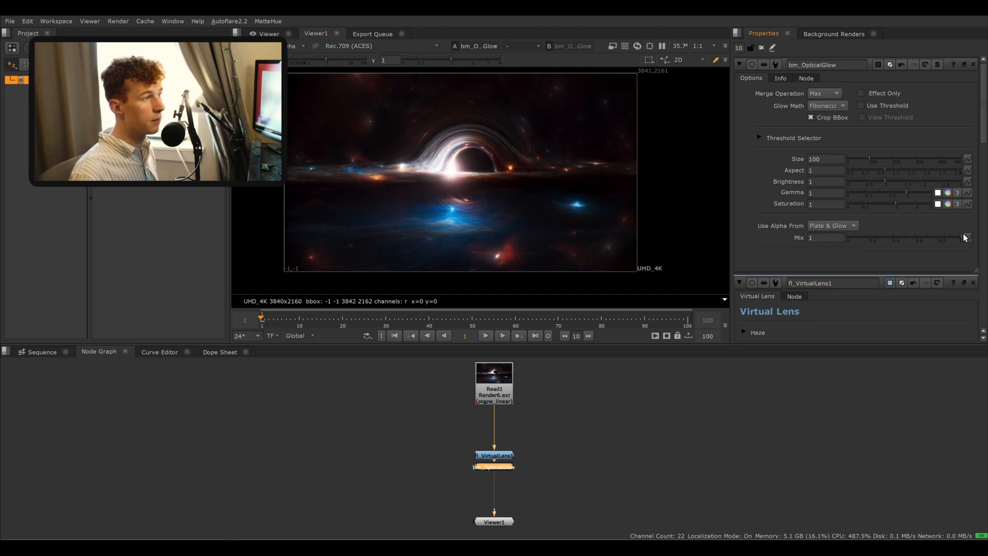
pyautogui.moveTo(848, 237); pyautogui.dragTo(854, 238)
# - Add an apGlow node below the bm_OpticalGlow node
pyautogui.scroll(7, 392, 158)
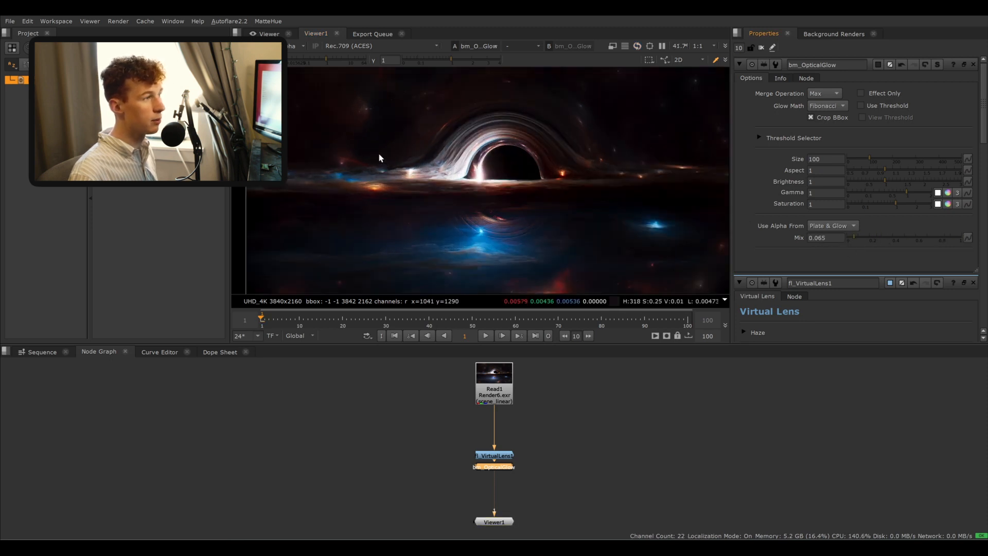
pyautogui.scroll(3, 609, 193)
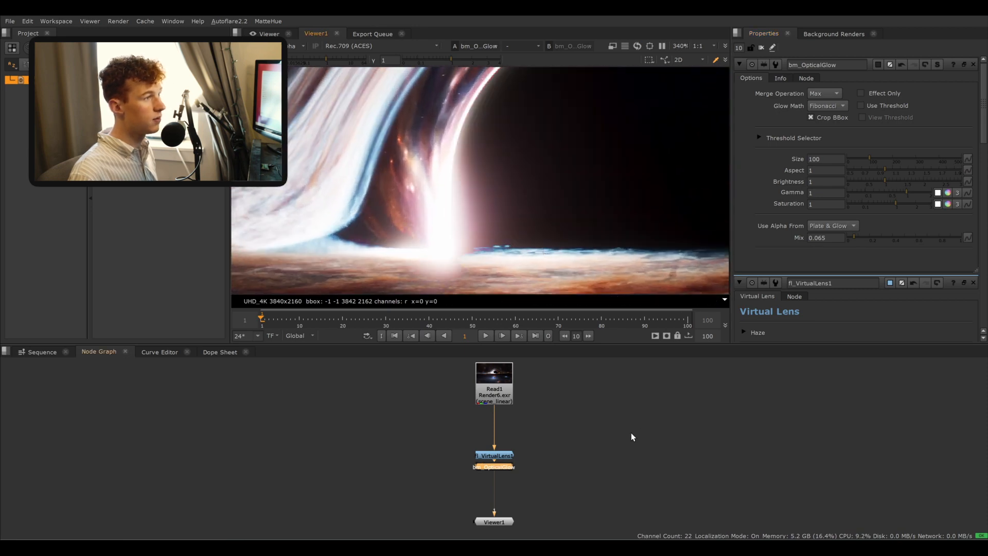
pyautogui.scroll(-2, 509, 472)
pyautogui.scroll(2, 510, 469)
pyautogui.moveTo(509, 468); pyautogui.dragTo(490, 405, button='middle')
pyautogui.moveTo(438, 413); pyautogui.dragTo(439, 461)
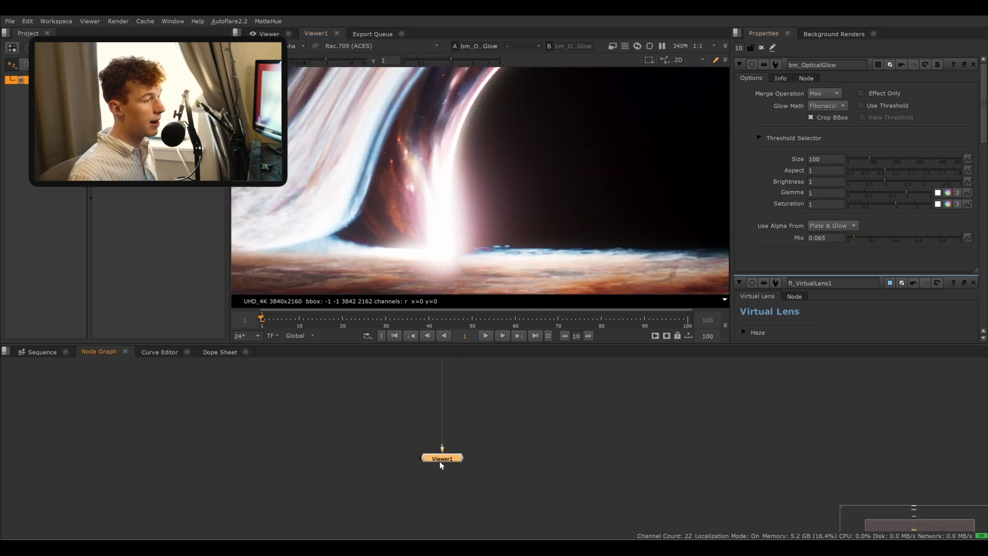
pyautogui.moveTo(458, 364); pyautogui.dragTo(460, 406, button='middle')
pyautogui.press('Tab')
pyautogui.write('apglow')
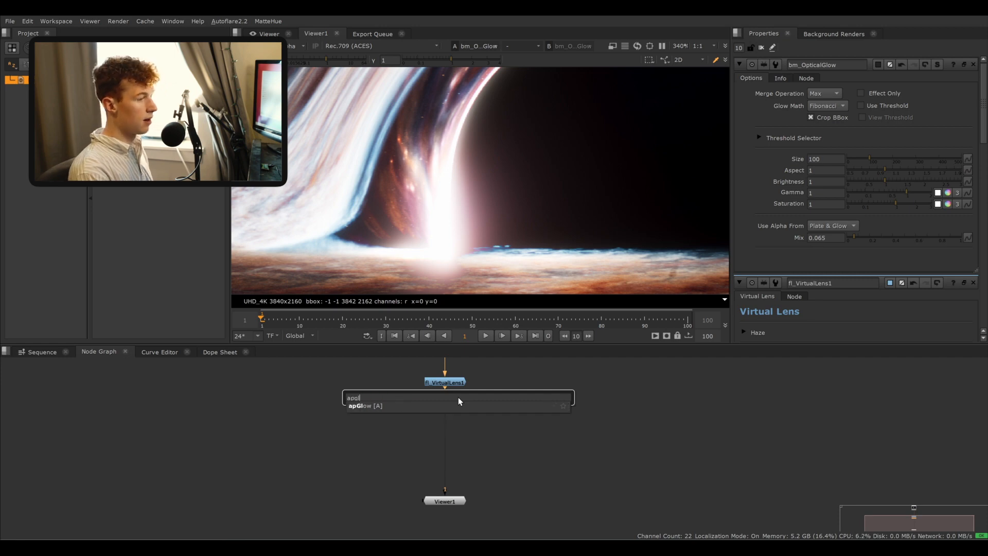
pyautogui.press('Return')
pyautogui.click(434, 363)
pyautogui.scroll(-6, 511, 230)
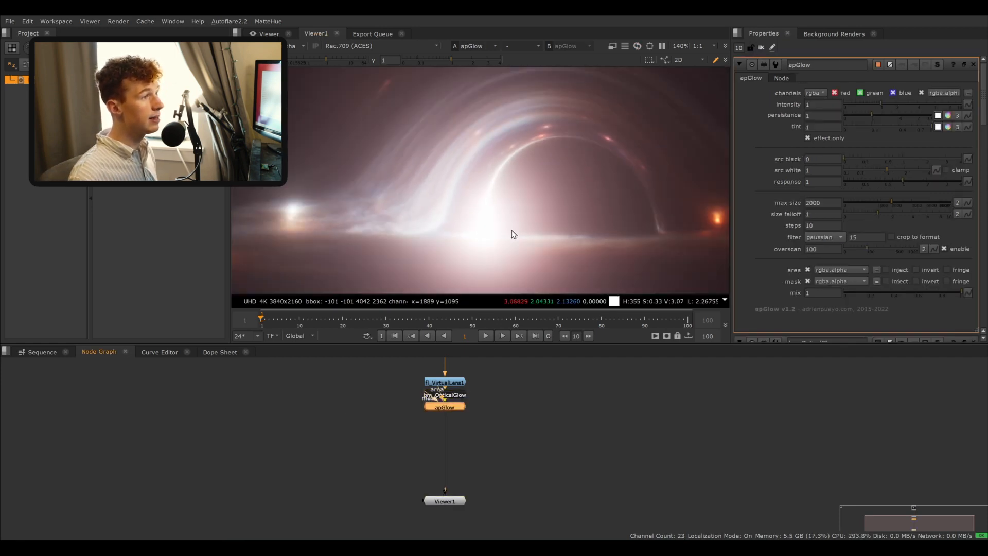
pyautogui.scroll(-3, 508, 228)
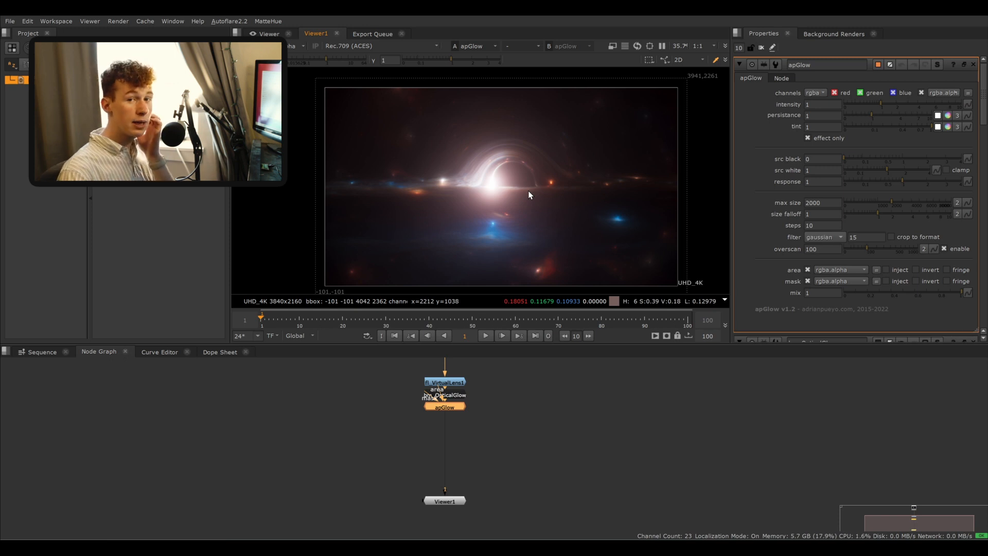
# - Try raising the bm_OpticalGlow size to 375
pyautogui.doubleClick(450, 399)
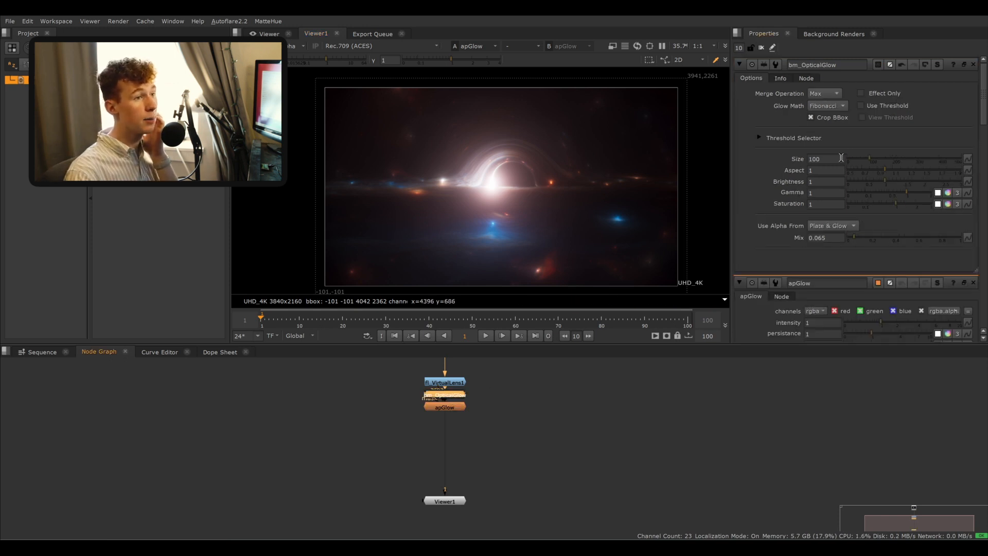
pyautogui.moveTo(884, 157); pyautogui.dragTo(930, 159)
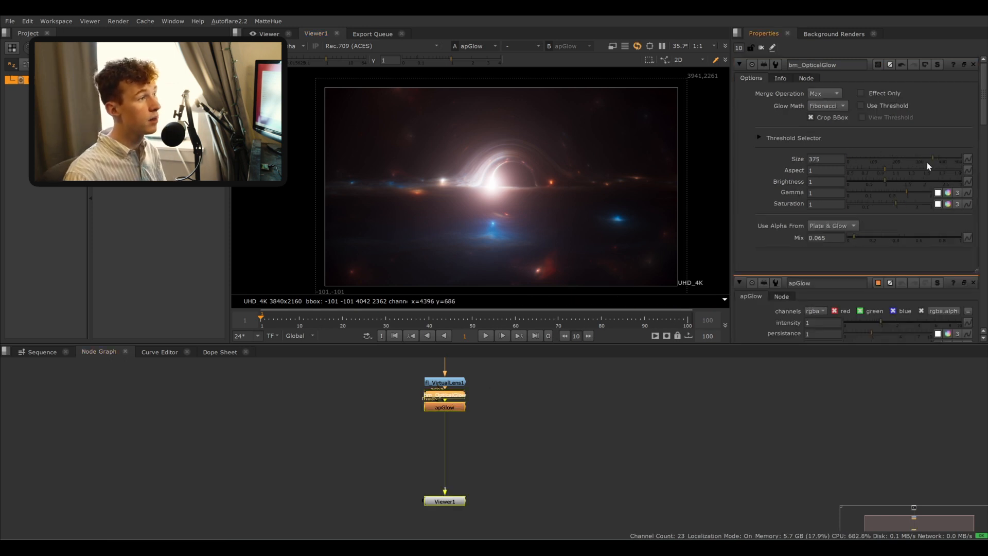
# - Disable the apGlow node and inspect the bright disk edge without it
pyautogui.doubleClick(459, 407)
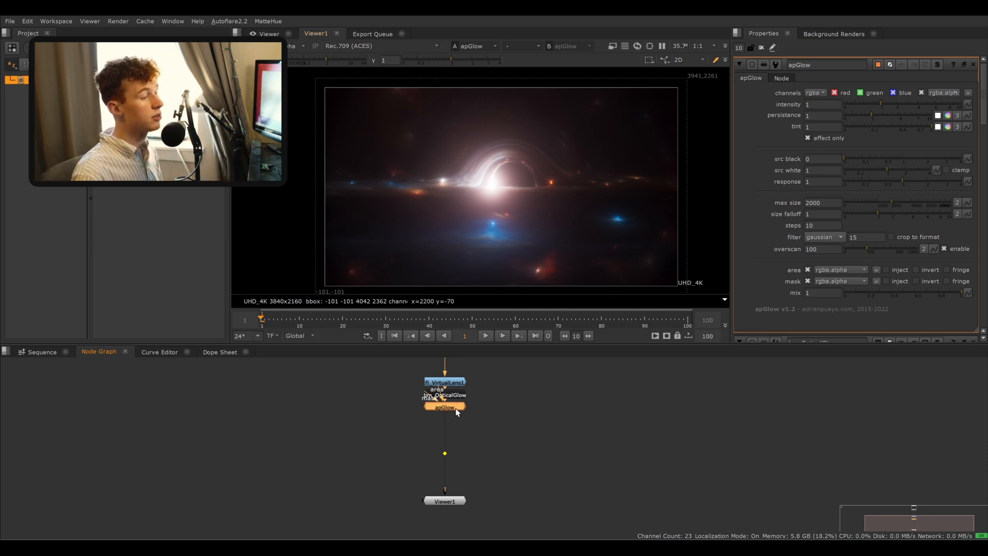
pyautogui.press('d')
pyautogui.scroll(5, 455, 409)
pyautogui.moveTo(491, 398); pyautogui.dragTo(496, 432, button='middle')
pyautogui.click(512, 420)
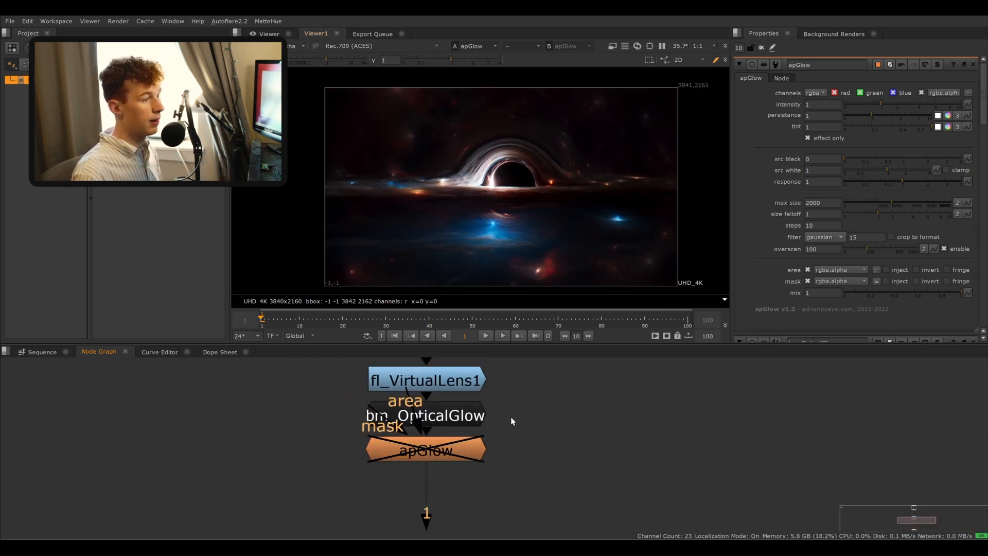
pyautogui.doubleClick(456, 415)
pyautogui.scroll(8, 496, 177)
pyautogui.moveTo(471, 238); pyautogui.dragTo(467, 213, button='middle')
pyautogui.scroll(3, 473, 201)
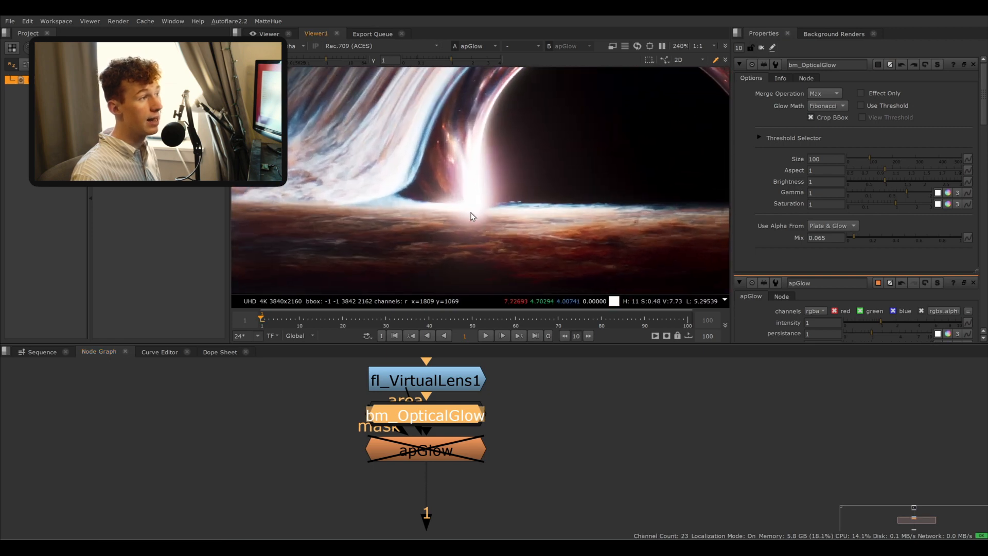
pyautogui.scroll(-3, 473, 217)
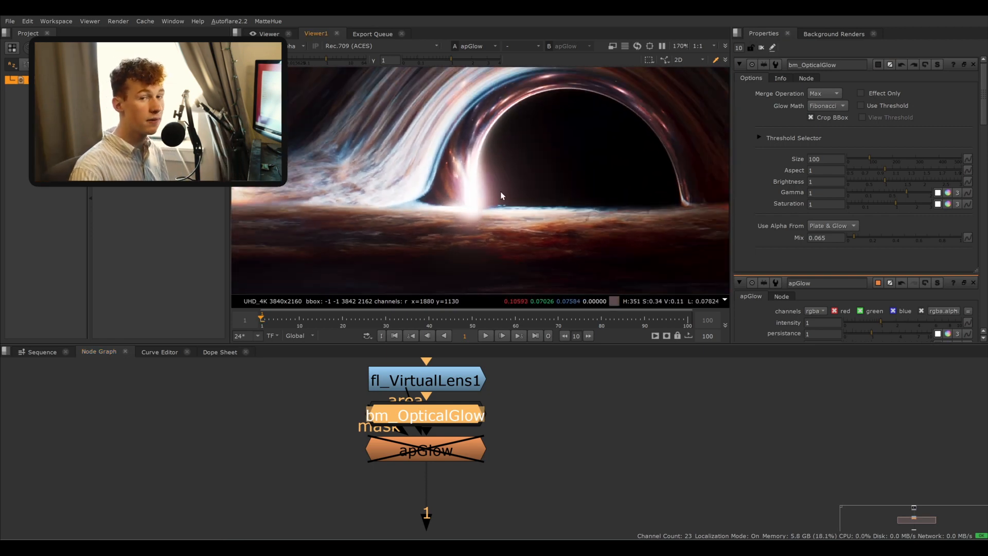
# - Re-enable the apGlow node and set its mix to about 0.08
pyautogui.click(456, 451)
pyautogui.press('d')
pyautogui.press('f')
pyautogui.moveTo(504, 170); pyautogui.dragTo(492, 179, button='middle')
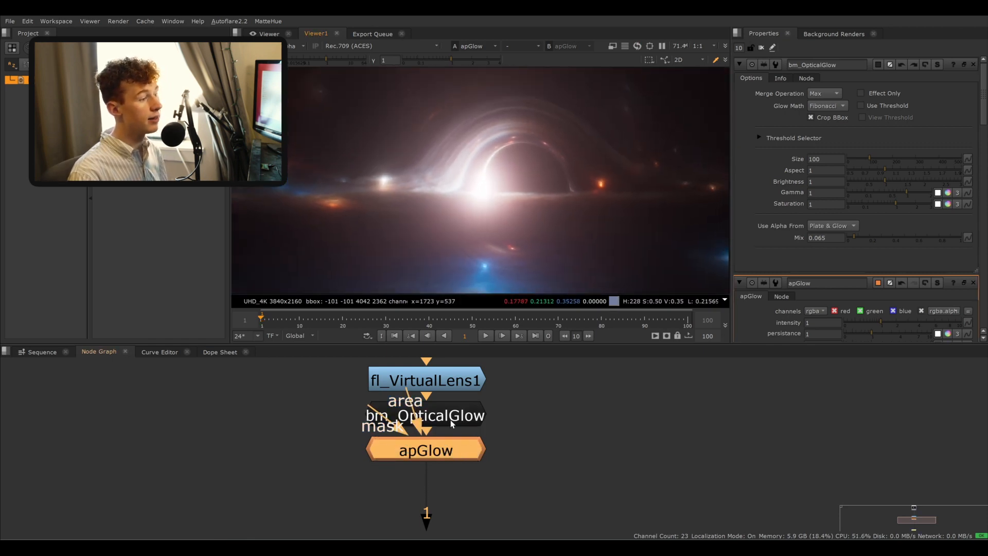
pyautogui.doubleClick(446, 454)
pyautogui.moveTo(867, 292); pyautogui.dragTo(854, 292)
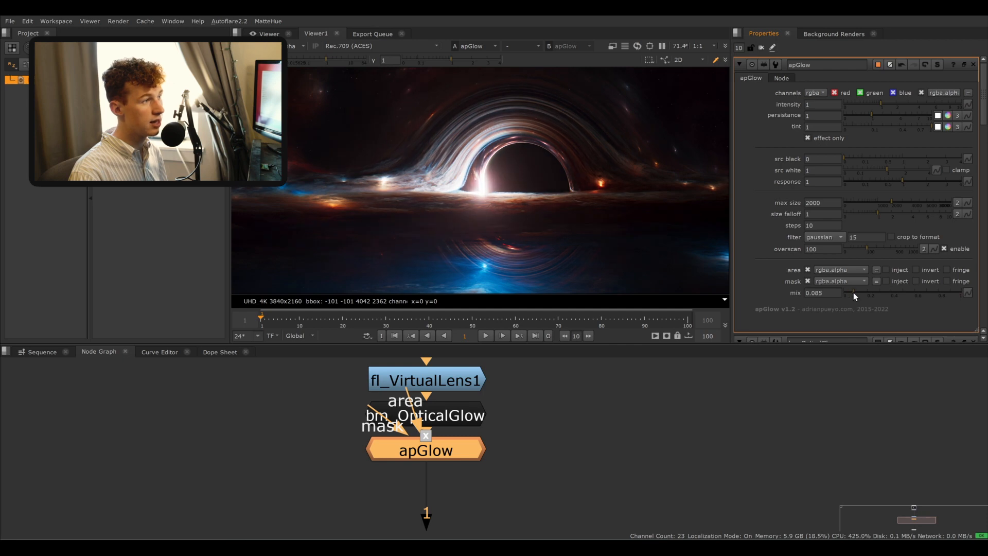
# - Toggle the apGlow node off and on with the full frame in view to compare
pyautogui.press('f')
pyautogui.press('d')
pyautogui.press('d')
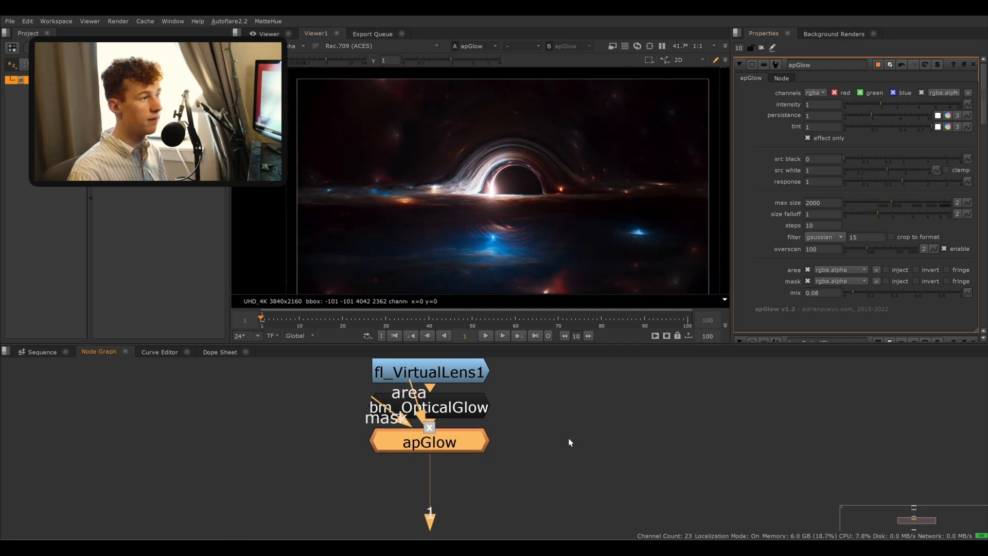
pyautogui.press('f')
pyautogui.press('d')
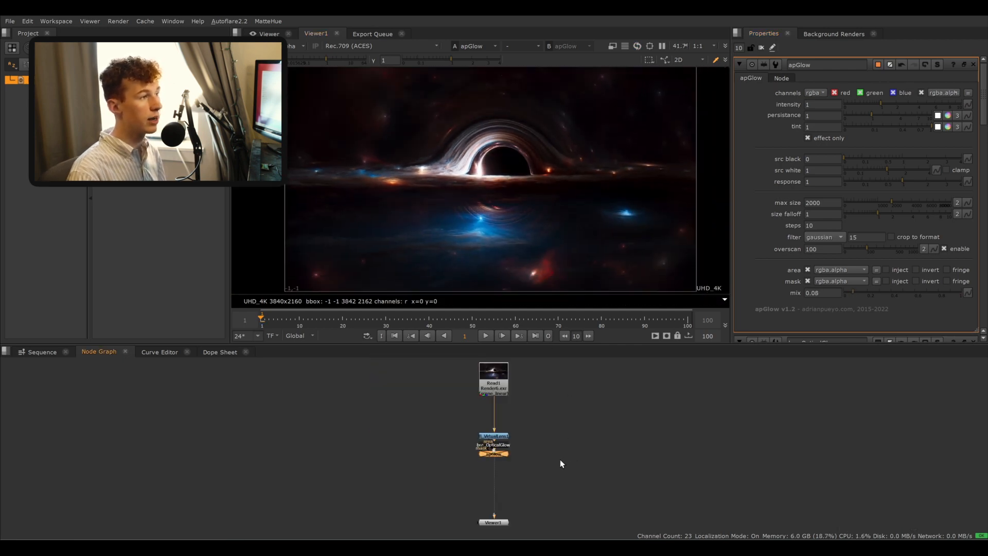
# - Add a blackpromist node to the node graph
pyautogui.scroll(5, 532, 473)
pyautogui.moveTo(452, 402); pyautogui.dragTo(458, 440, button='middle')
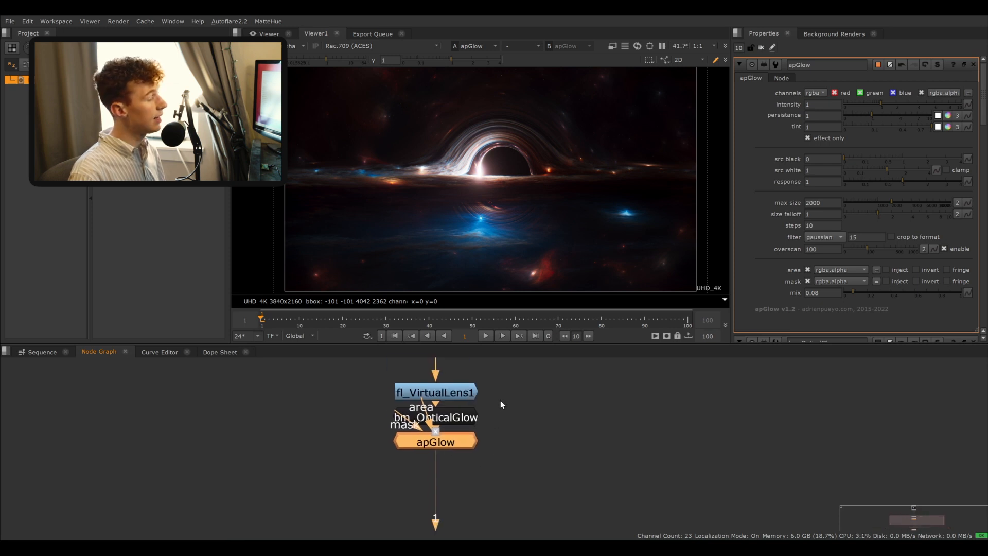
pyautogui.moveTo(500, 400); pyautogui.dragTo(510, 492, button='middle')
pyautogui.moveTo(495, 389); pyautogui.dragTo(505, 470, button='middle')
pyautogui.moveTo(469, 416); pyautogui.dragTo(469, 358)
pyautogui.scroll(-3, 471, 399)
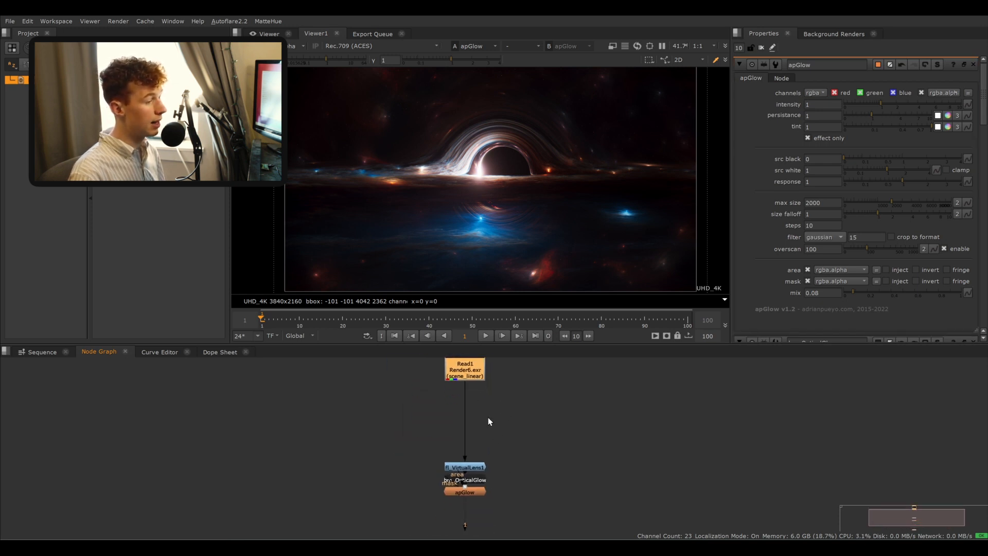
pyautogui.press('Tab')
pyautogui.write('black')
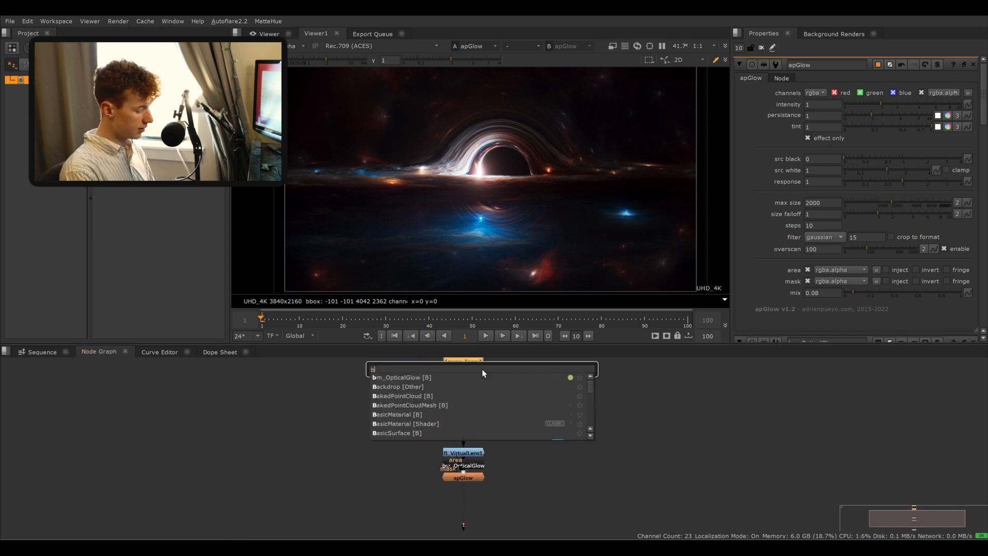
pyautogui.press('Down')
pyautogui.press('Down')
pyautogui.press('Down')
pyautogui.press('Down')
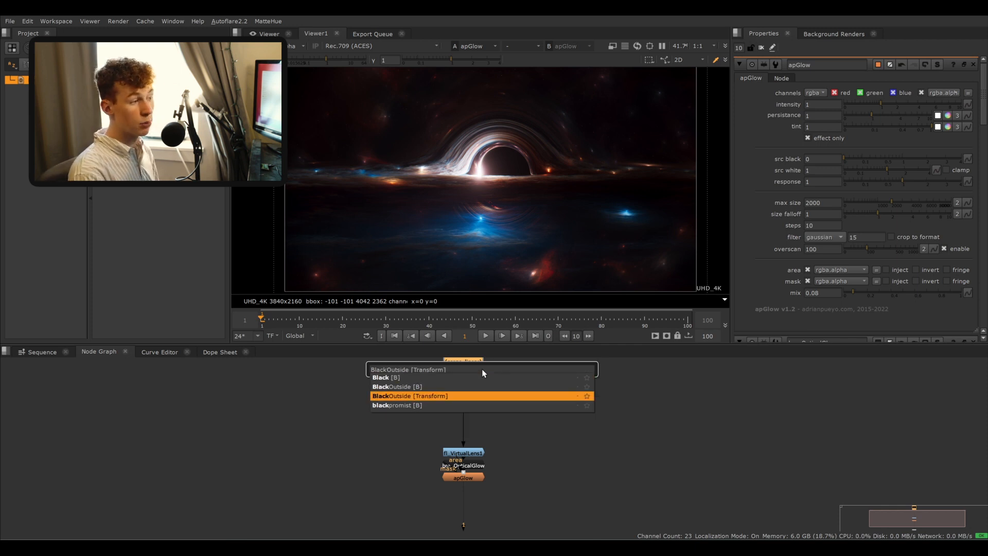
pyautogui.press('Return')
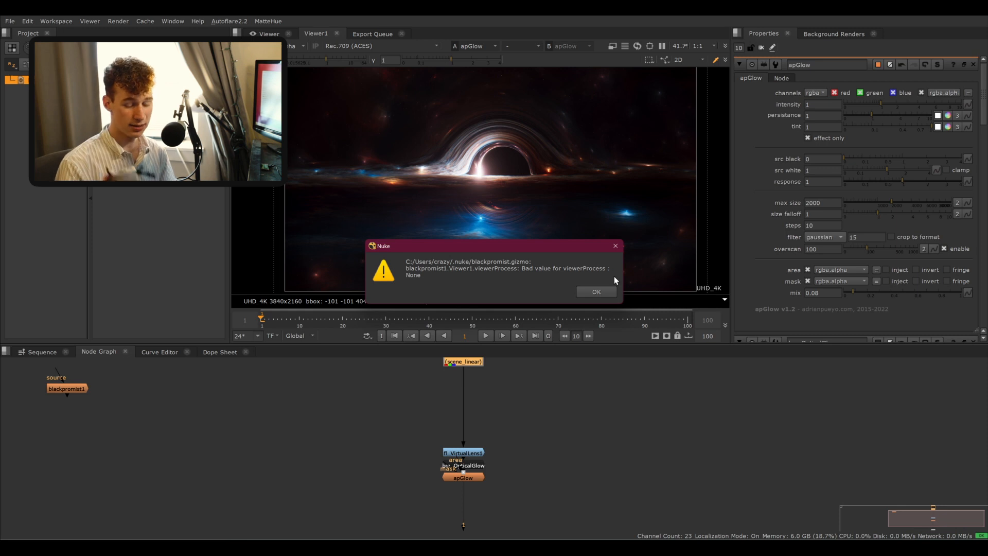
# - Dismiss the error and insert the blackpromist1 node between the Read node and the VirtualLens node
pyautogui.press('Return')
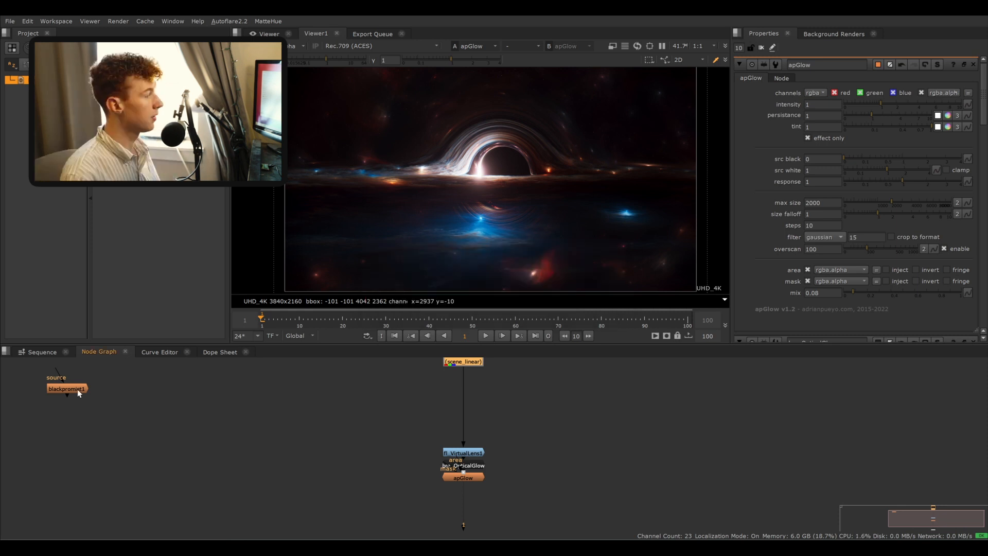
pyautogui.moveTo(70, 390); pyautogui.dragTo(475, 405)
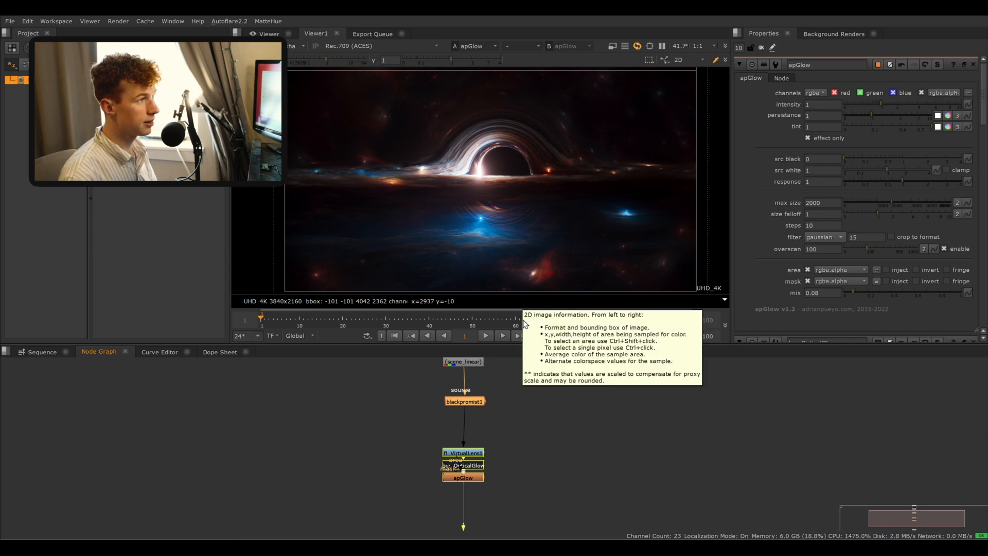
pyautogui.click(526, 397)
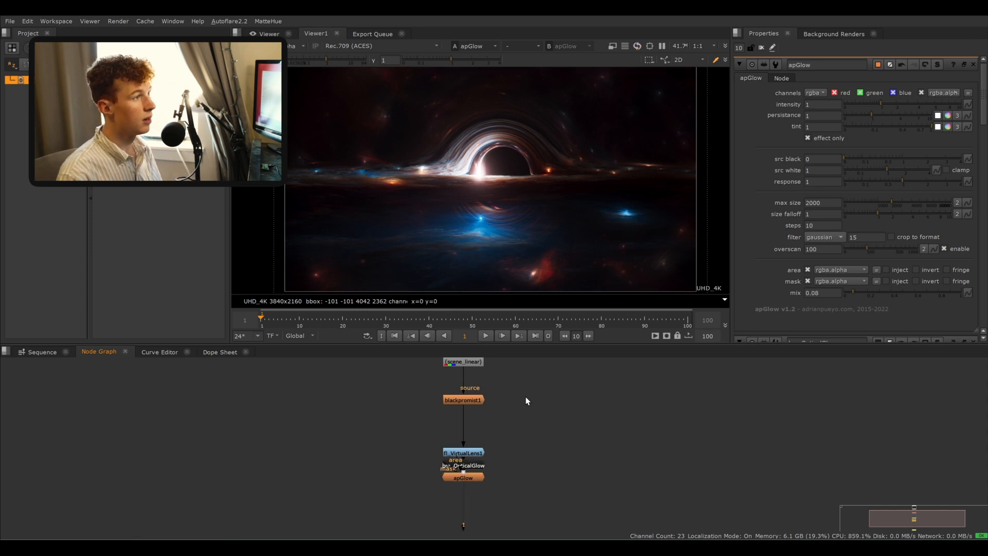
# - Zoom in on the accretion disk to compare the frame with and without the blackpromist1 node
pyautogui.scroll(5, 499, 195)
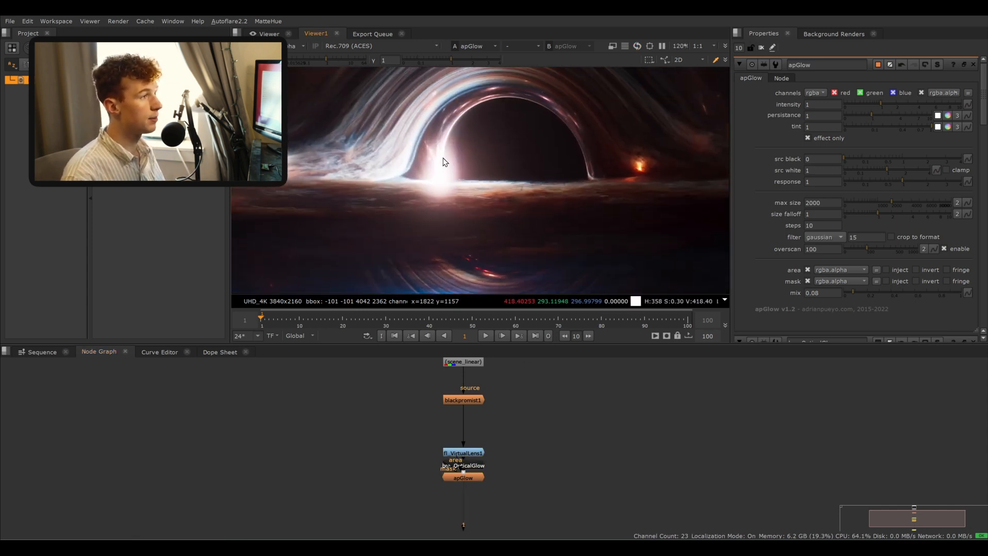
pyautogui.scroll(-2, 556, 435)
pyautogui.scroll(2, 499, 410)
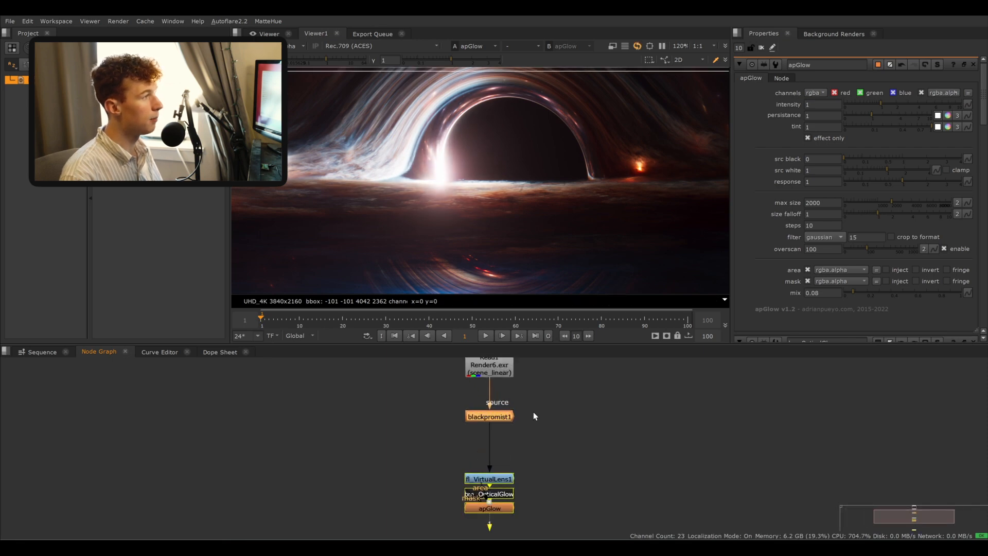
pyautogui.moveTo(541, 417); pyautogui.dragTo(551, 421, button='middle')
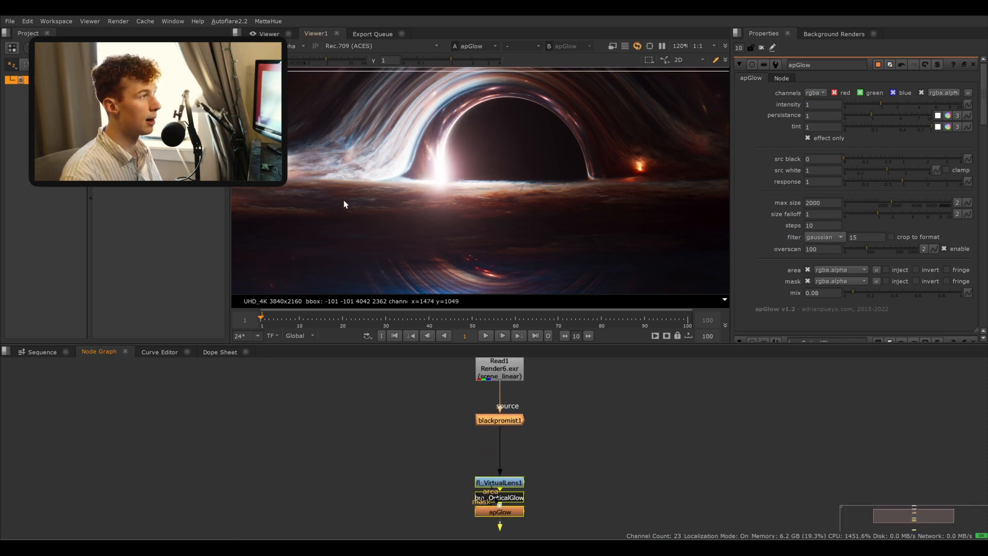
pyautogui.click(451, 436)
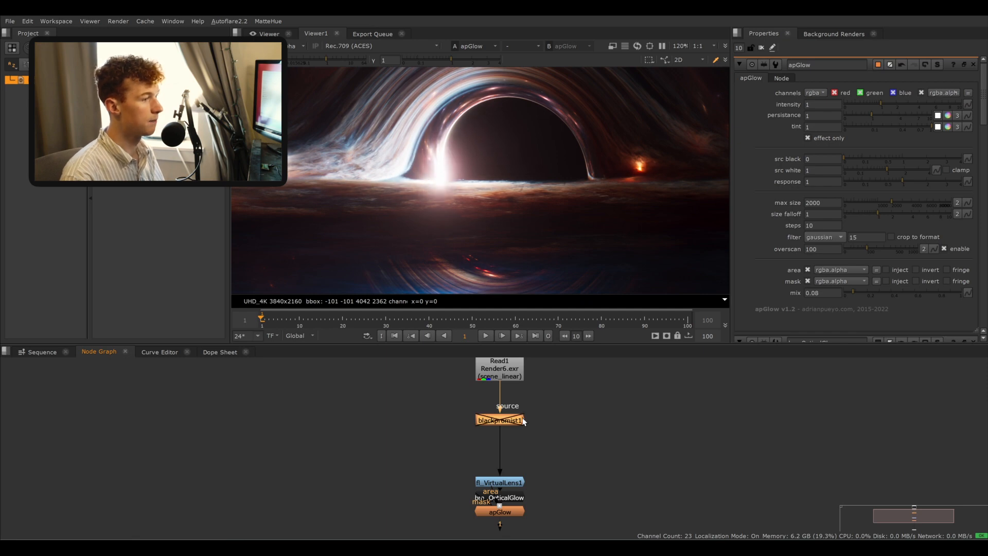
pyautogui.scroll(-1, 516, 171)
pyautogui.scroll(-5, 516, 170)
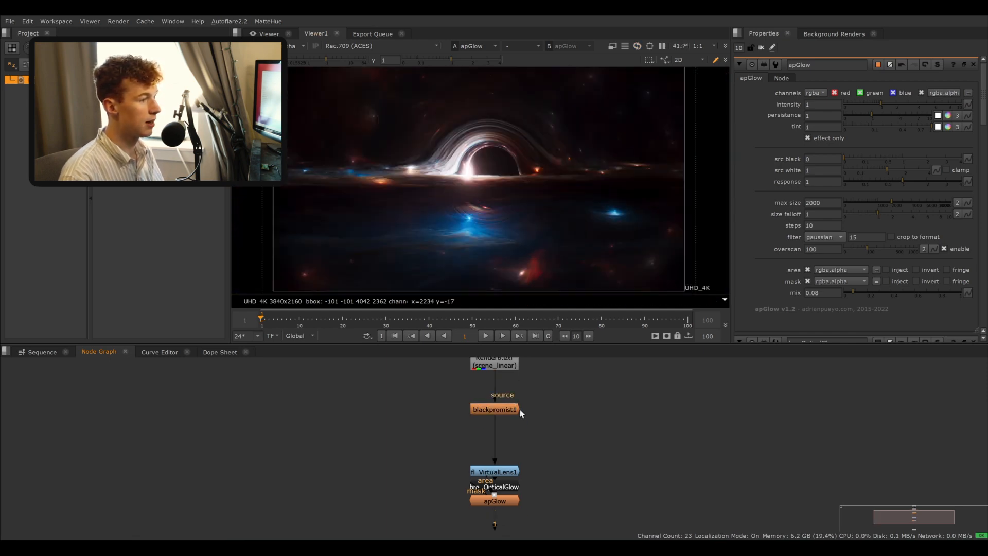
# - Set the blackpromist1 node's Diffusion Amount to 0.65
pyautogui.doubleClick(508, 409)
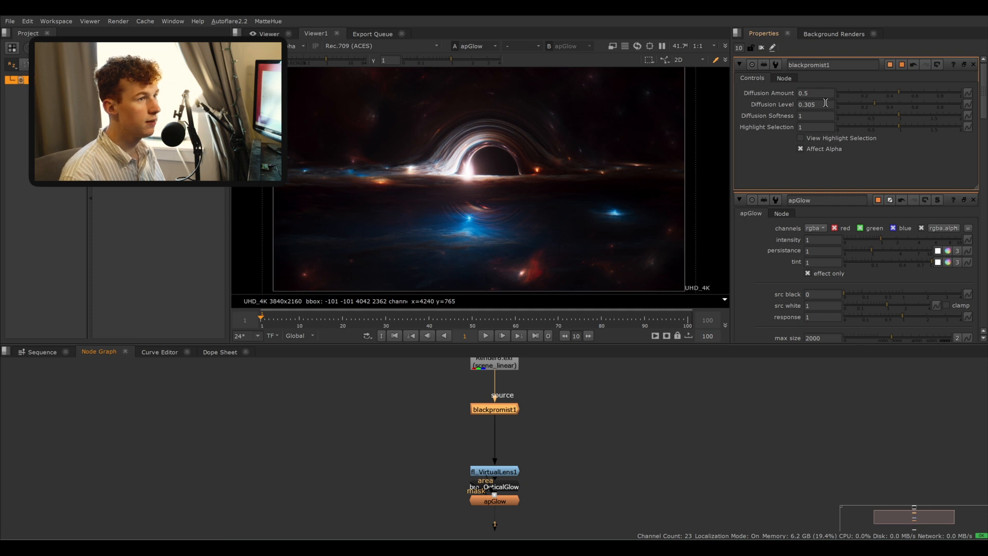
pyautogui.click(811, 93)
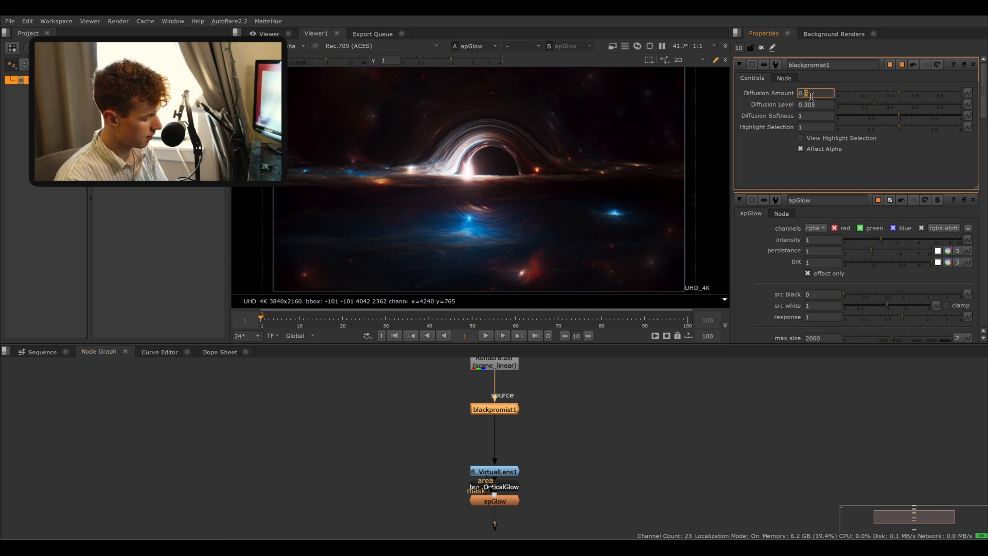
pyautogui.write('0.65')
pyautogui.press('Return')
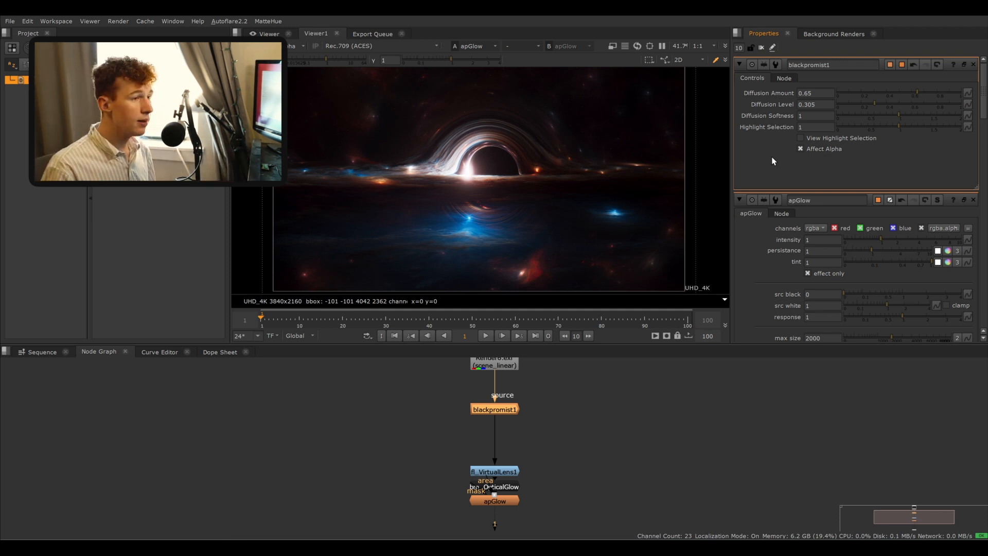
# - Toggle the blackpromist1 node off and on to compare, then delete it from the node graph
pyautogui.press('d')
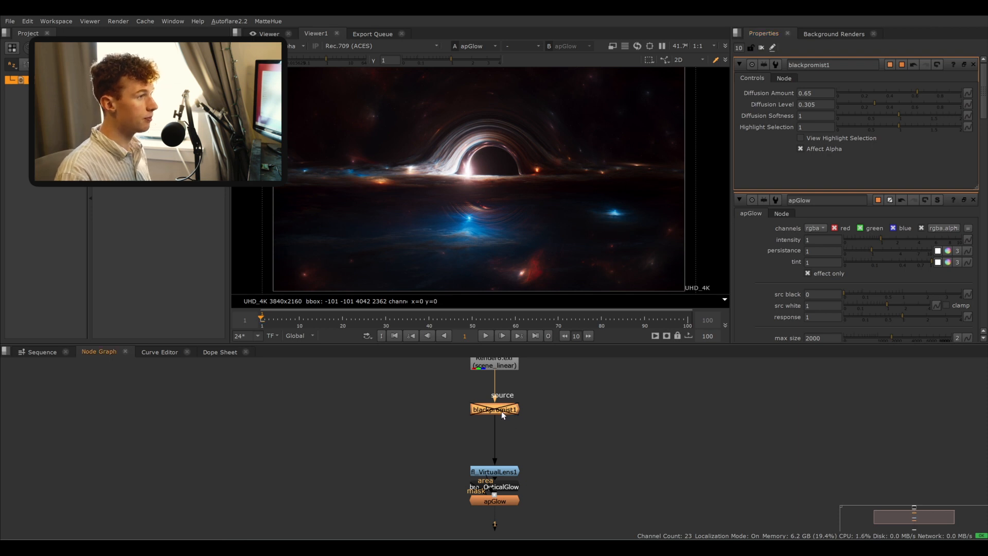
pyautogui.press('d')
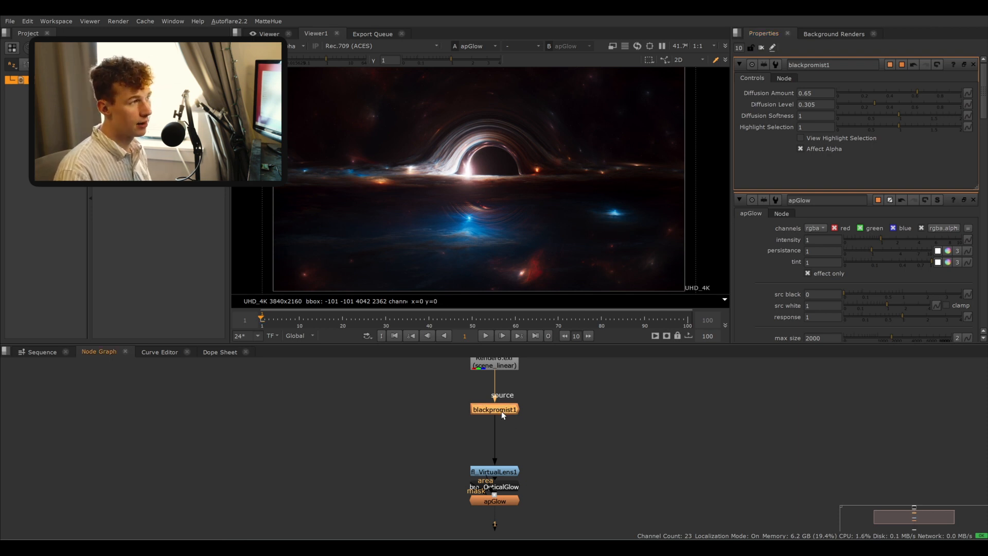
pyautogui.press('Delete')
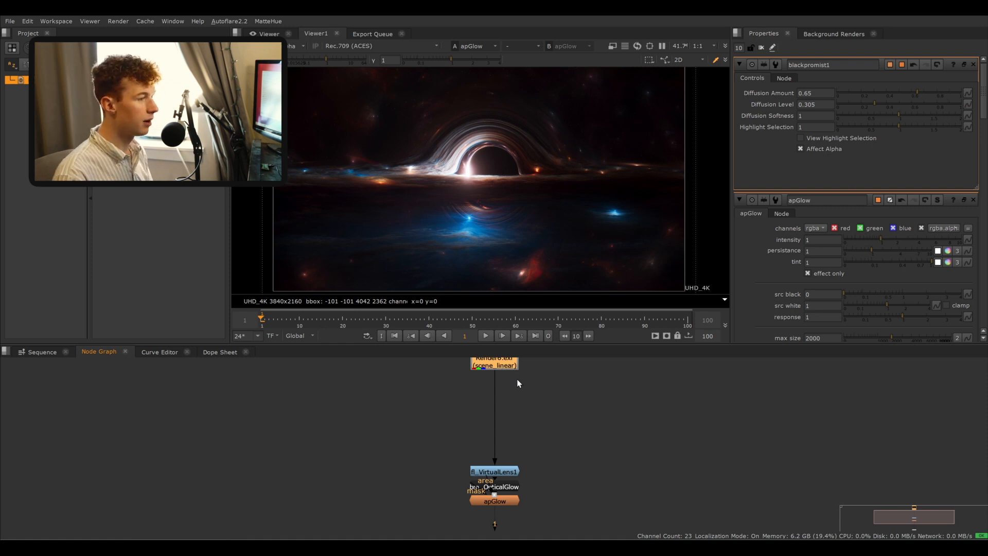
# - Add a Blur node between the Read node and the VirtualLens node and set its size to 75
pyautogui.press('b')
pyautogui.moveTo(517, 379); pyautogui.dragTo(510, 429)
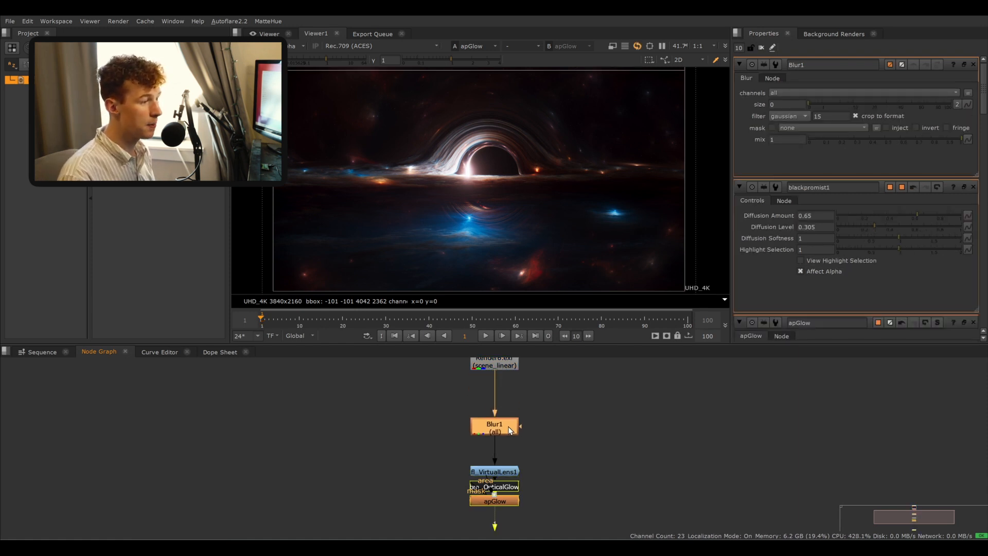
pyautogui.moveTo(812, 100); pyautogui.dragTo(880, 104)
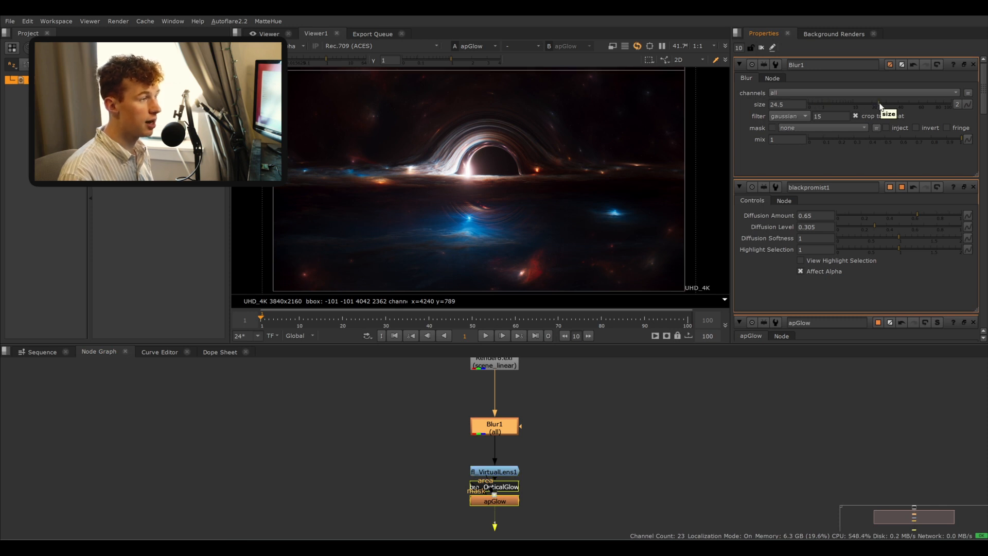
pyautogui.moveTo(794, 103); pyautogui.dragTo(717, 102)
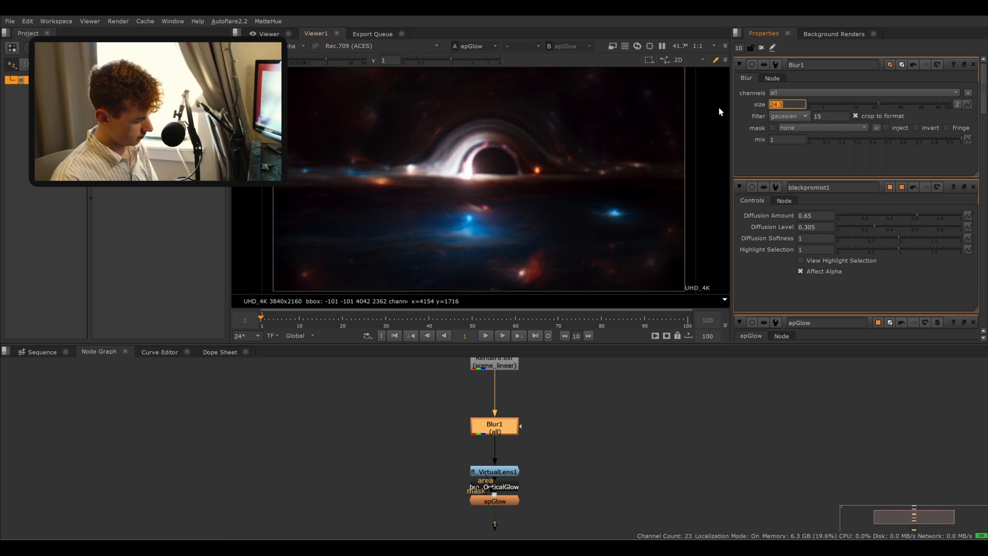
pyautogui.write('150')
pyautogui.press('Return')
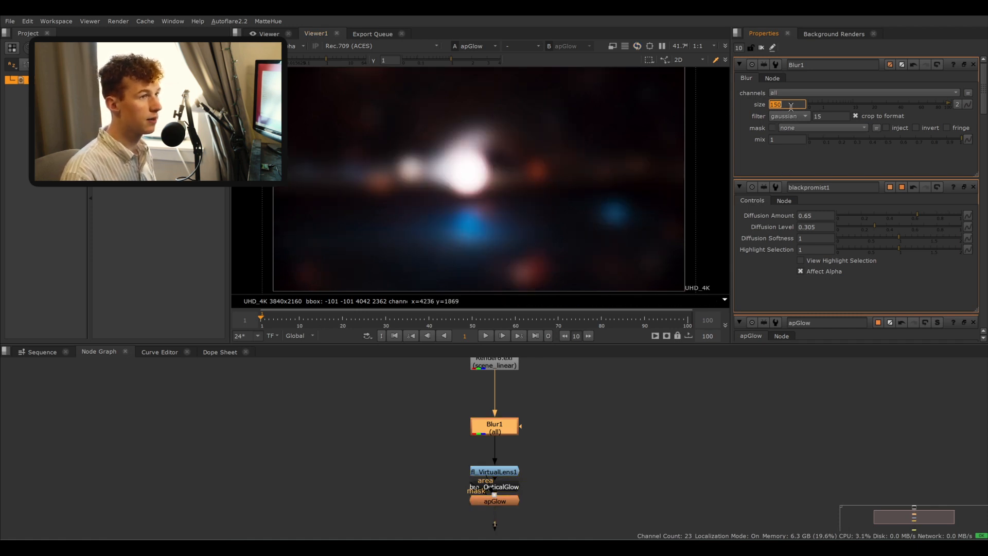
pyautogui.press('Return')
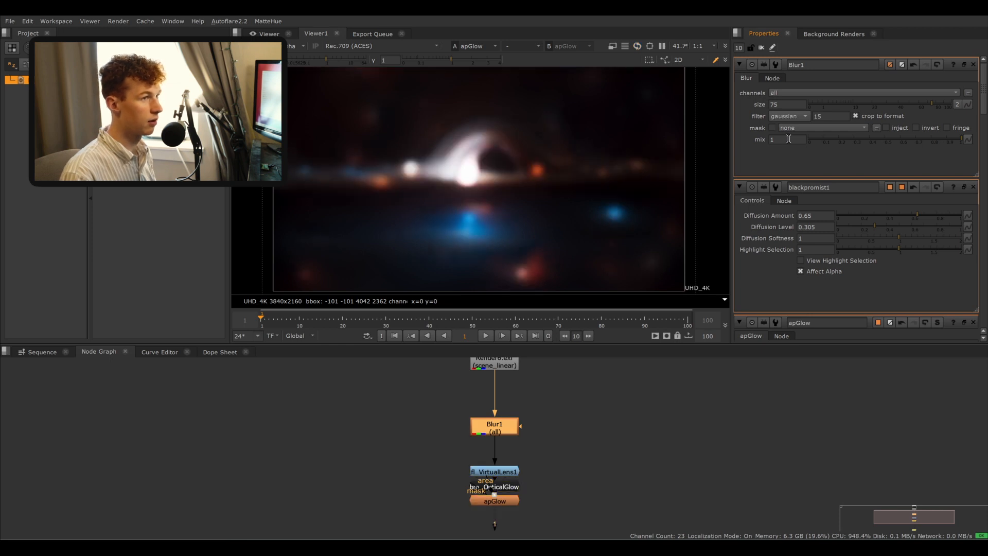
# - Set the Blur node's mix to 0.03
pyautogui.doubleClick(788, 140)
pyautogui.write('0.2')
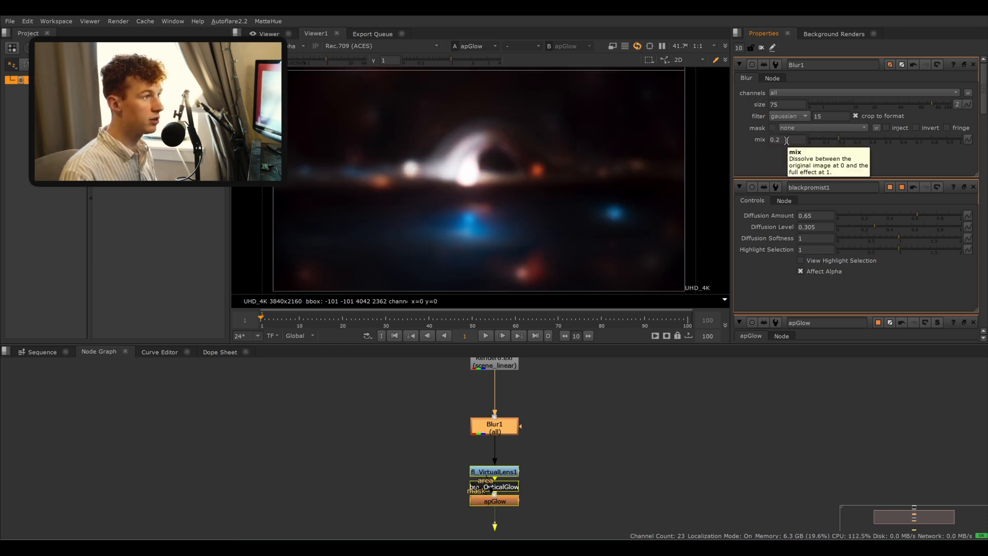
pyautogui.press('Return')
pyautogui.press('BackSpace')
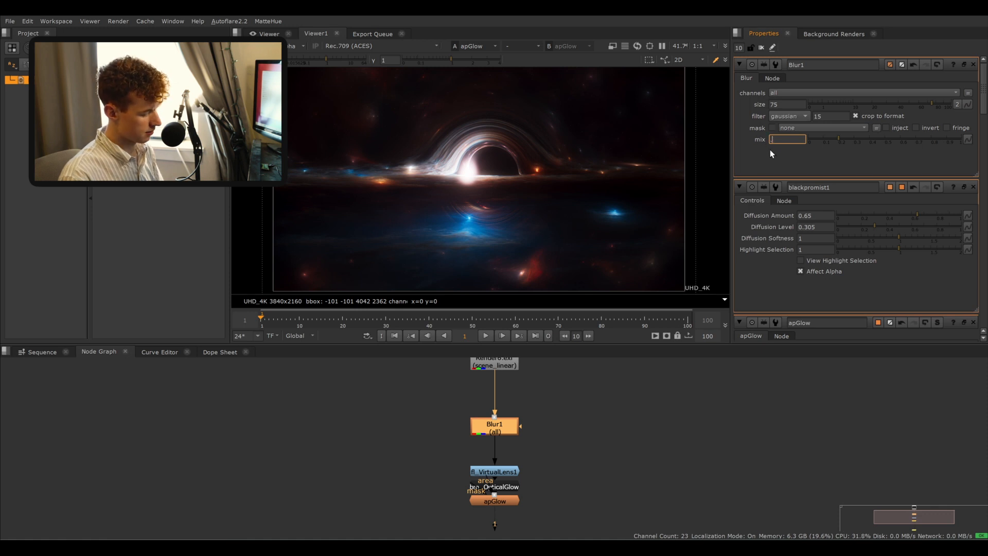
pyautogui.write('.03')
pyautogui.press('Return')
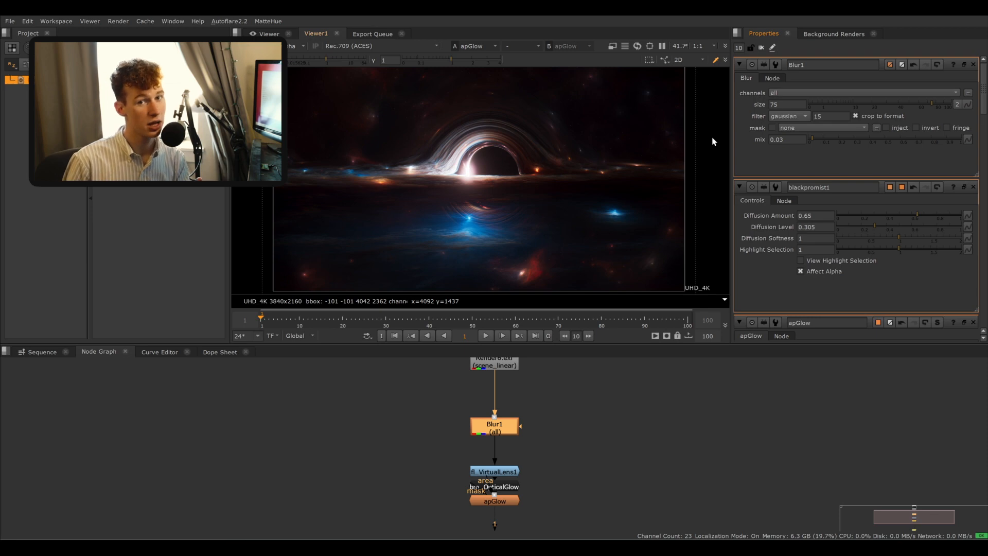
# - Switch the viewer to Raw (ACES) to judge the blur, then restore the Rec.709 (ACES) viewer process
pyautogui.click(421, 49)
pyautogui.click(361, 315)
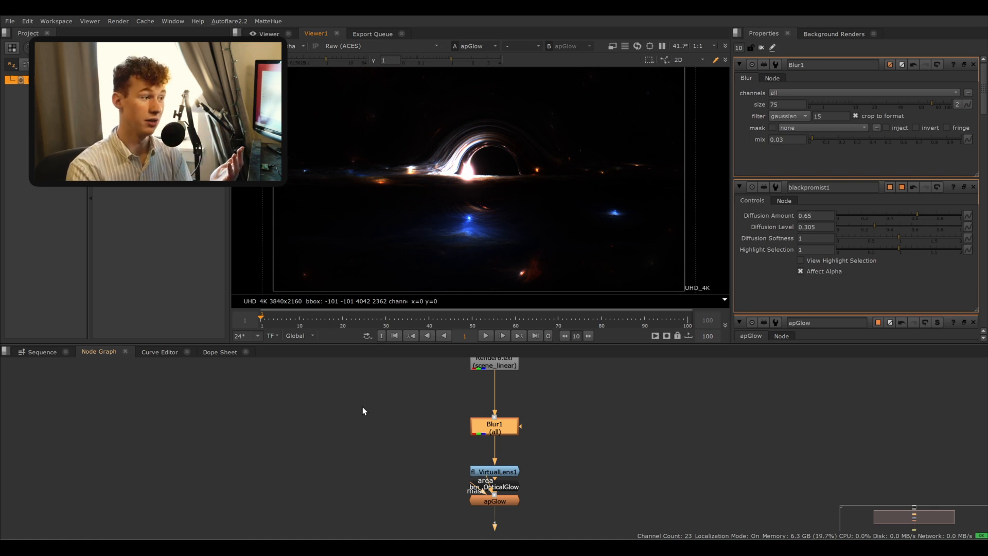
pyautogui.press('d')
pyautogui.press('d')
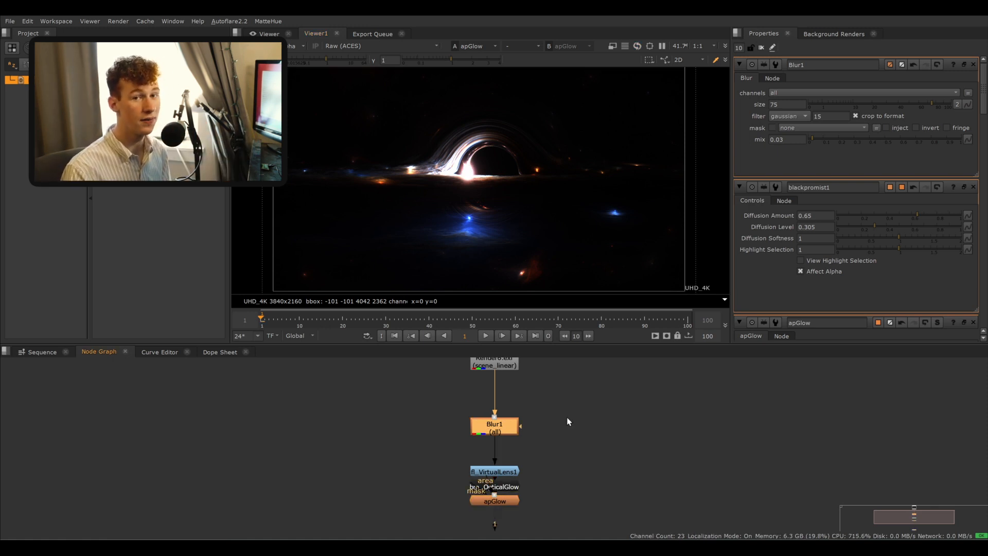
pyautogui.click(376, 46)
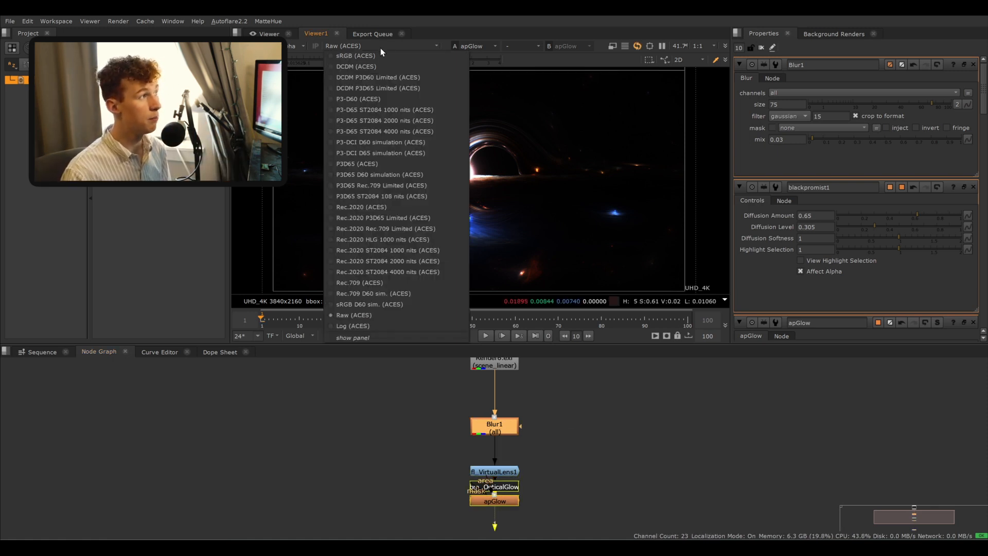
pyautogui.click(402, 283)
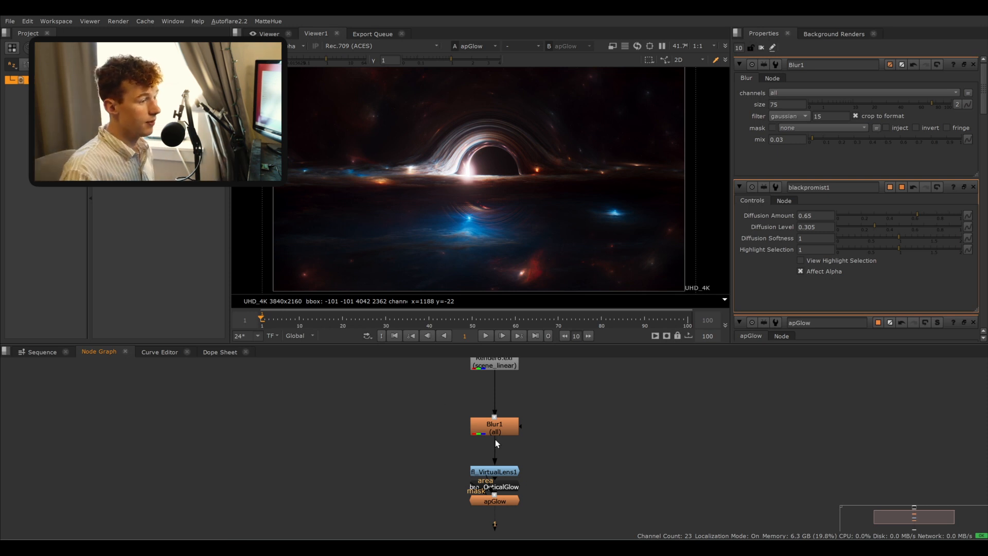
# - Toggle the Blur node off and on to compare its effect on the frame
pyautogui.moveTo(497, 435); pyautogui.dragTo(497, 431)
pyautogui.press('d')
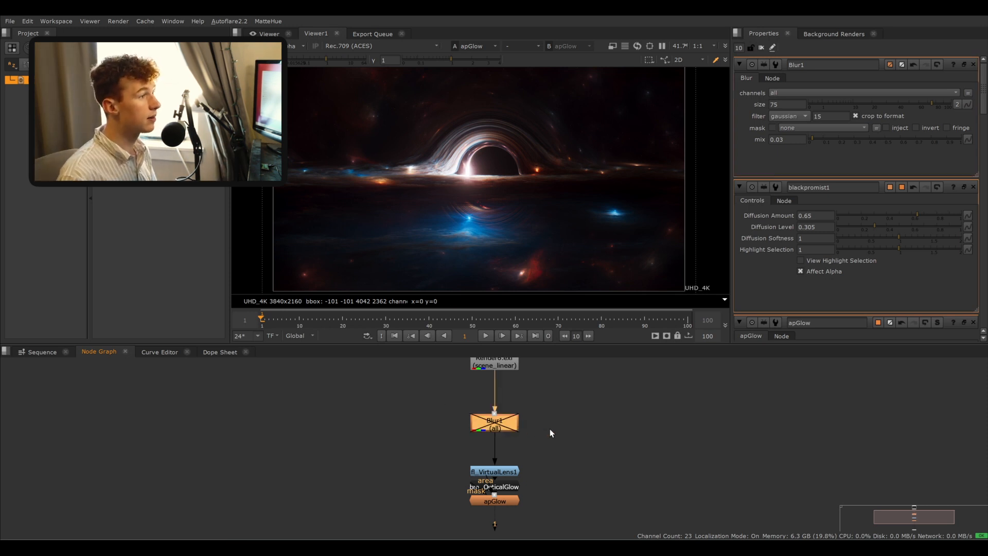
pyautogui.press('d')
pyautogui.moveTo(545, 432); pyautogui.dragTo(493, 417, button='middle')
pyautogui.moveTo(461, 413)
pyautogui.mouseDown()
pyautogui.moveTo(460, 434)
pyautogui.moveTo(461, 411)
pyautogui.mouseUp()
pyautogui.moveTo(469, 414); pyautogui.dragTo(472, 423, button='middle')
pyautogui.click(488, 429)
pyautogui.click(452, 415)
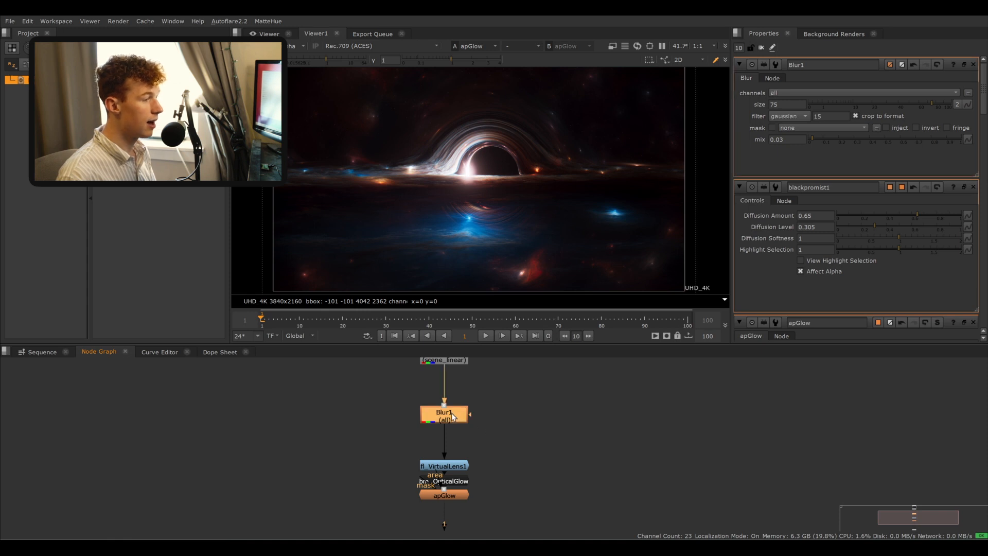
# - Rename the Blur node to promist
pyautogui.doubleClick(813, 64)
pyautogui.write('promist')
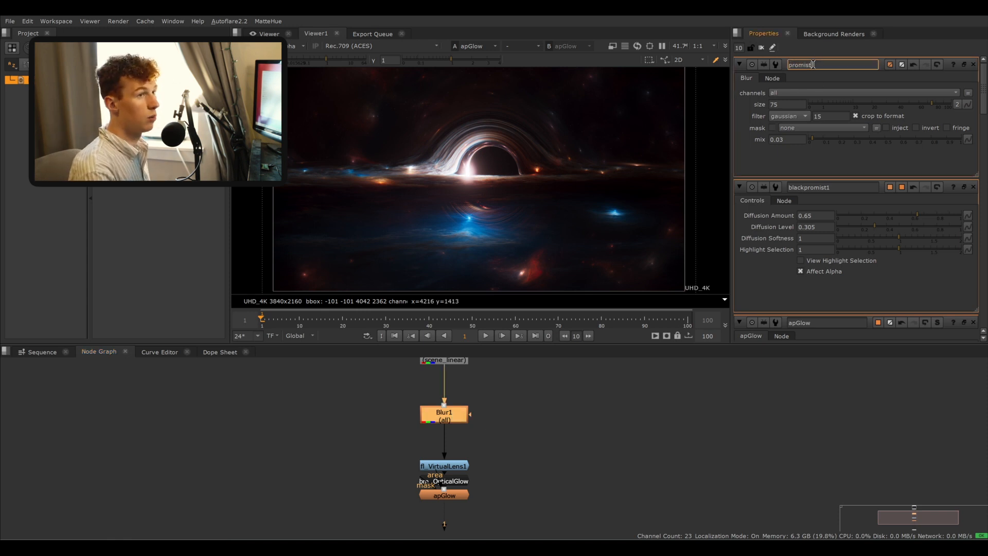
pyautogui.press('Return')
# - Select the promist and lens effect nodes and toggle them off and on together to compare the full look
pyautogui.click(546, 425)
pyautogui.moveTo(537, 426); pyautogui.dragTo(525, 357, button='middle')
pyautogui.moveTo(518, 469)
pyautogui.mouseDown()
pyautogui.moveTo(361, 327)
pyautogui.moveTo(363, 352)
pyautogui.mouseUp()
pyautogui.moveTo(402, 395); pyautogui.dragTo(417, 425, button='middle')
pyautogui.press('d')
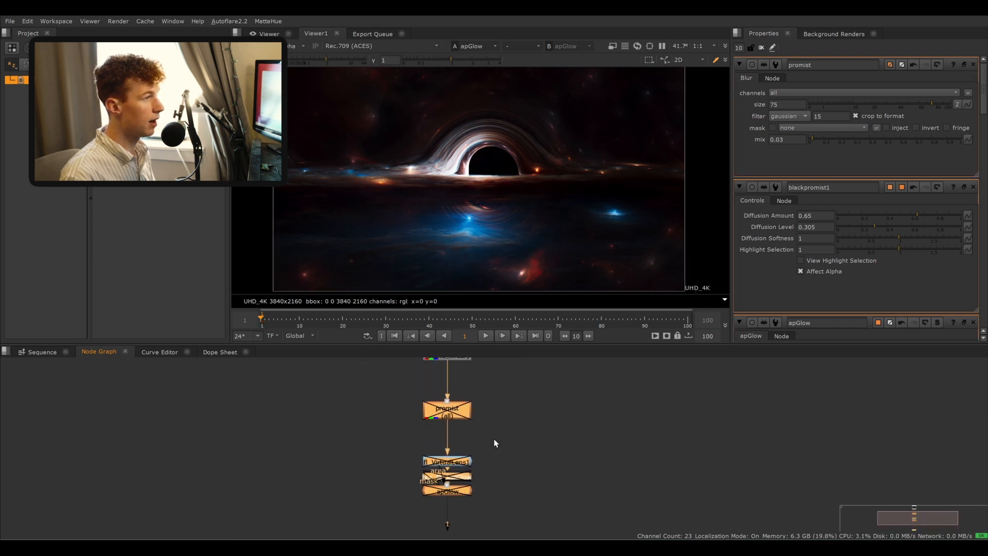
pyautogui.press('d')
pyautogui.press('d')
pyautogui.press('d')
pyautogui.press('d')
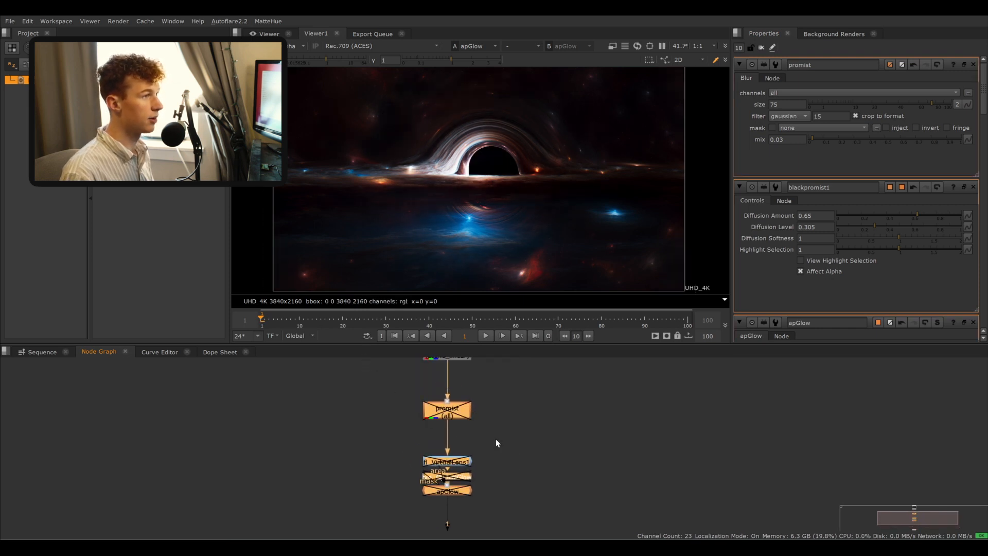
pyautogui.press('d')
pyautogui.press('d')
pyautogui.press('d')
pyautogui.press('d')
pyautogui.press('d')
pyautogui.click(497, 446)
pyautogui.moveTo(499, 482); pyautogui.dragTo(492, 439, button='middle')
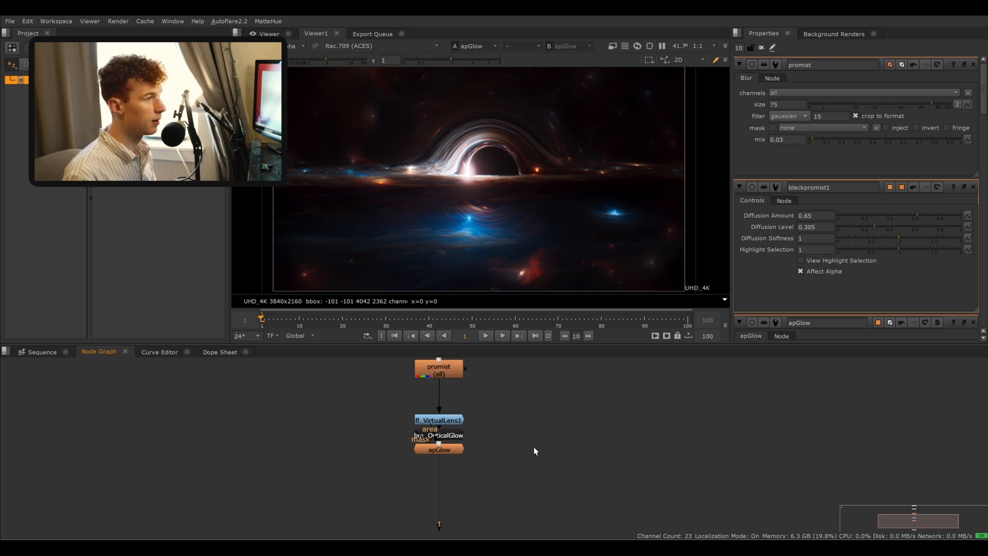
# - Add a bm_OpticalGlow node beneath the apGlow node and move it down the chain
pyautogui.press('f')
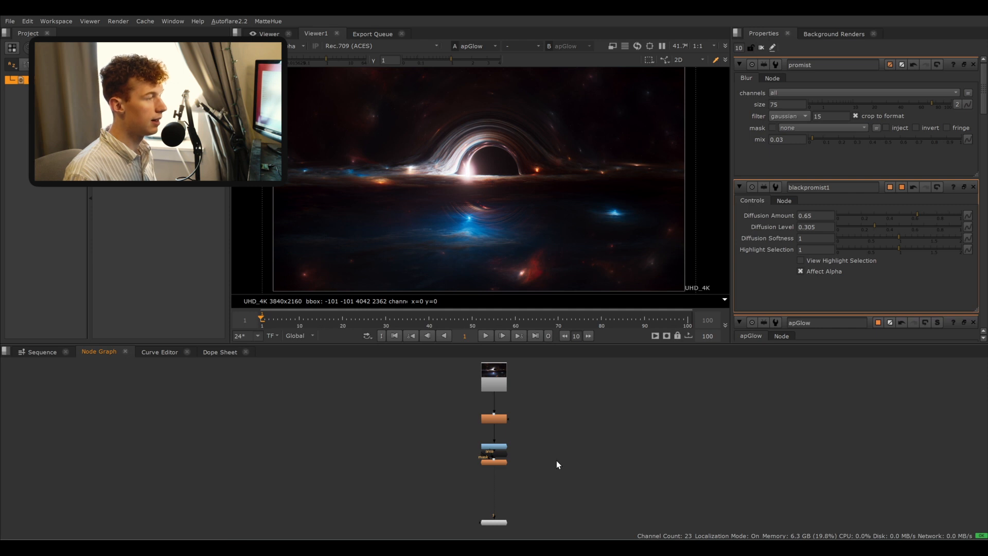
pyautogui.scroll(4, 561, 466)
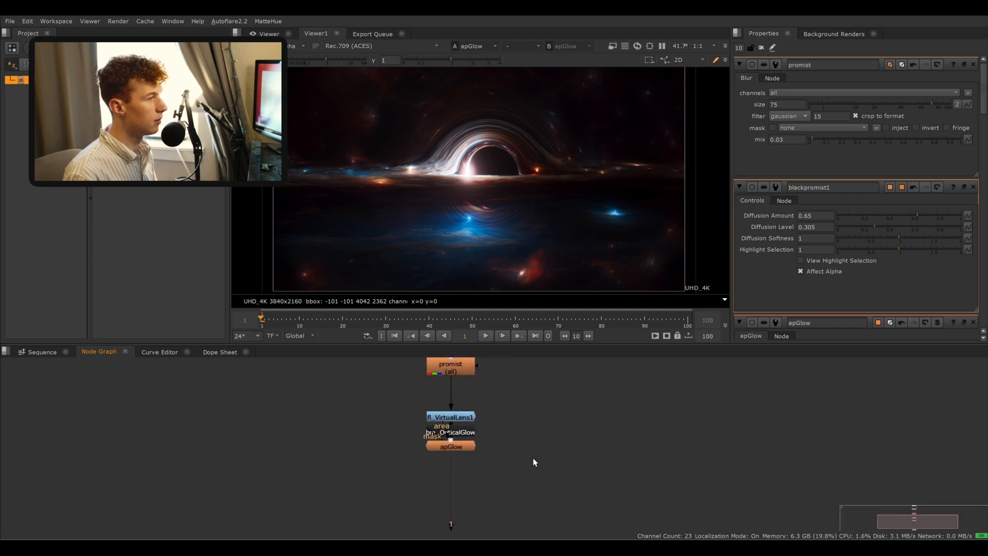
pyautogui.press('Tab')
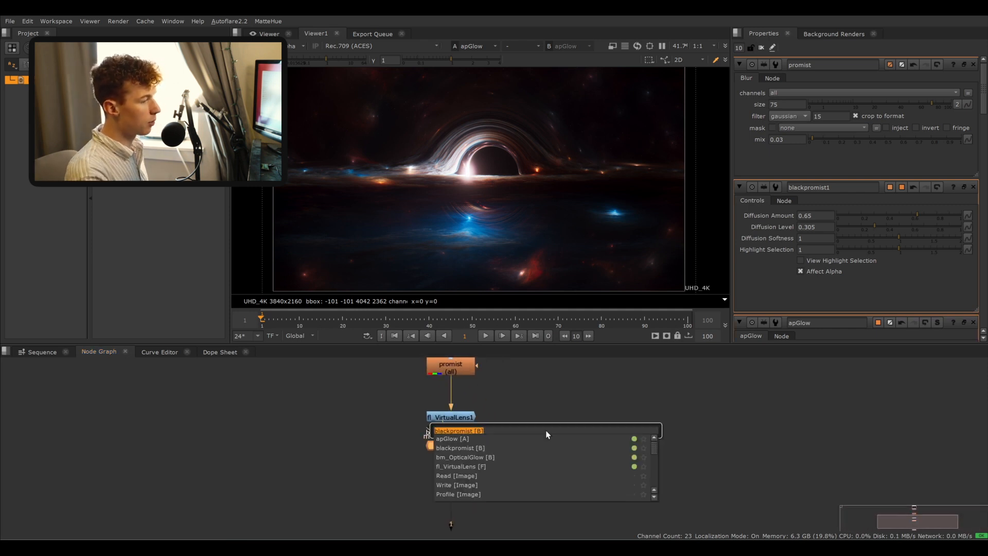
pyautogui.write('optical')
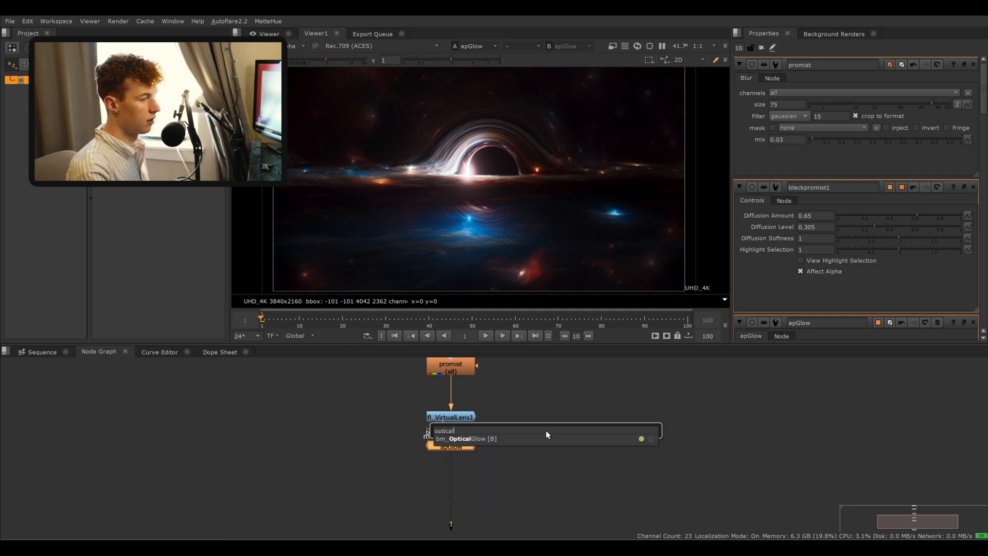
pyautogui.press('Return')
pyautogui.click(553, 421)
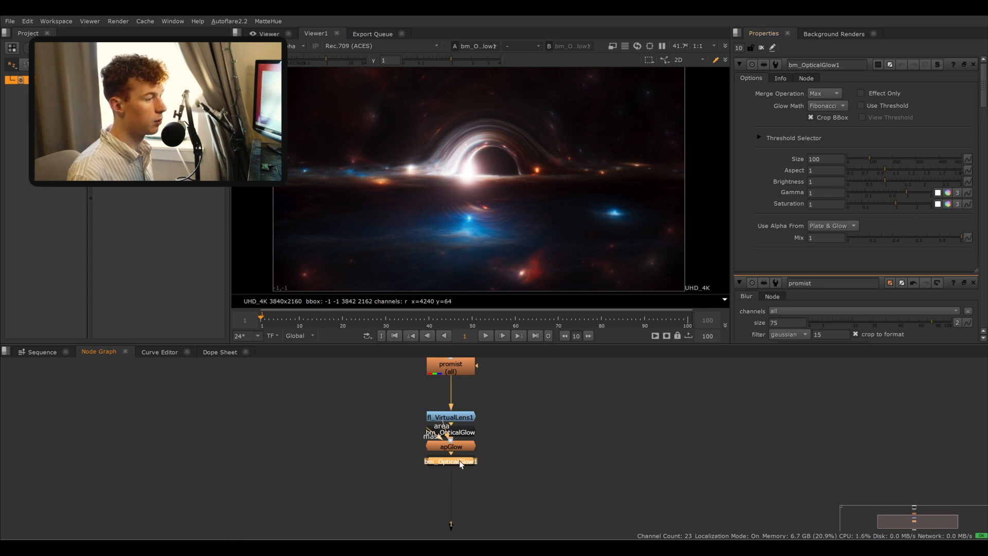
pyautogui.moveTo(460, 465); pyautogui.dragTo(460, 481)
pyautogui.click(518, 456)
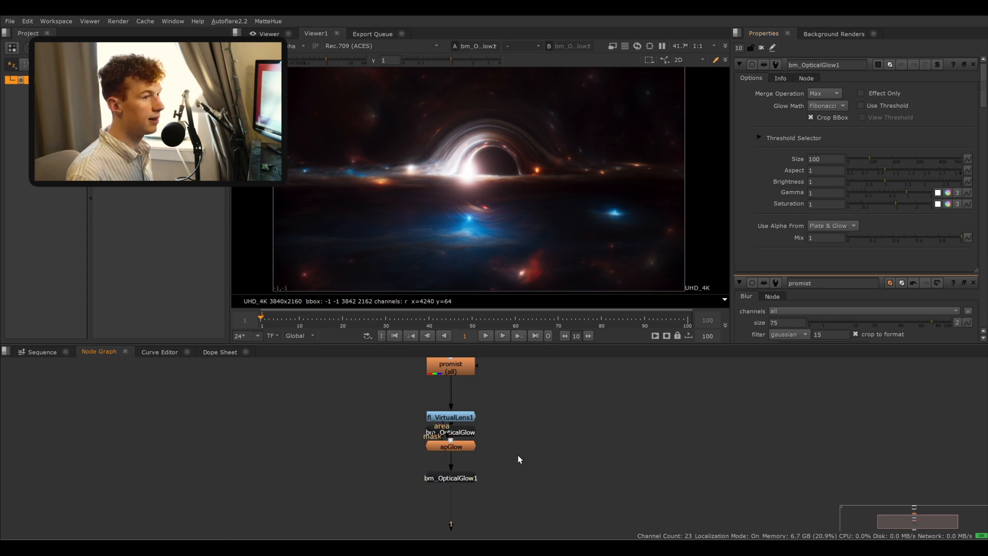
pyautogui.click(461, 480)
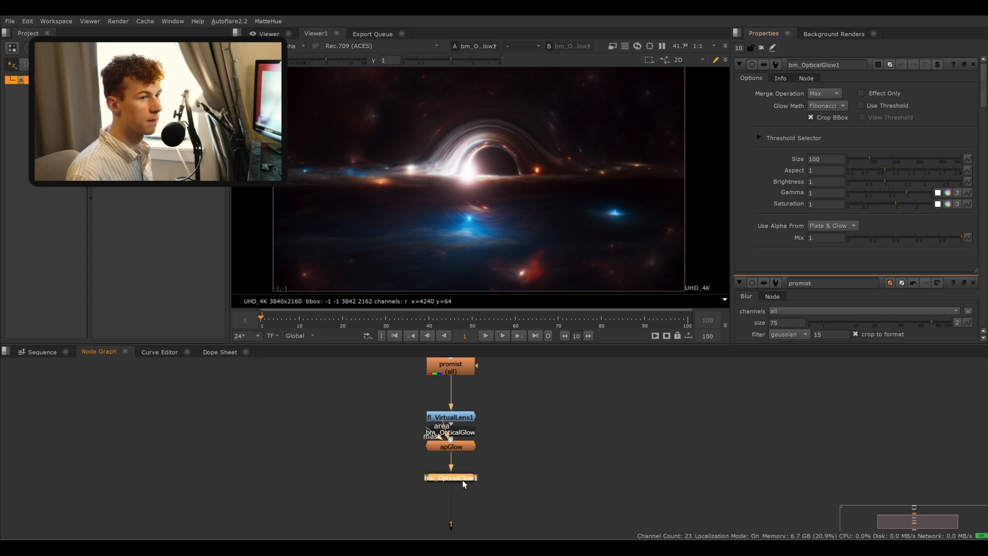
# - Try shifting the new glow's saturation color wheel, then undo the change
pyautogui.click(949, 205)
pyautogui.click(772, 242)
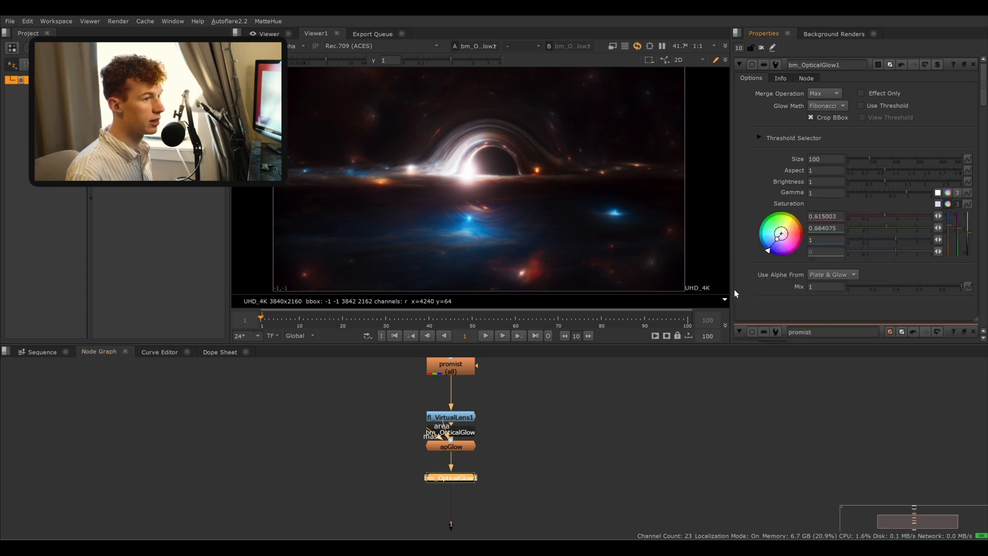
pyautogui.moveTo(772, 242); pyautogui.dragTo(956, 79)
pyautogui.hotkey('ctrl', 'z')
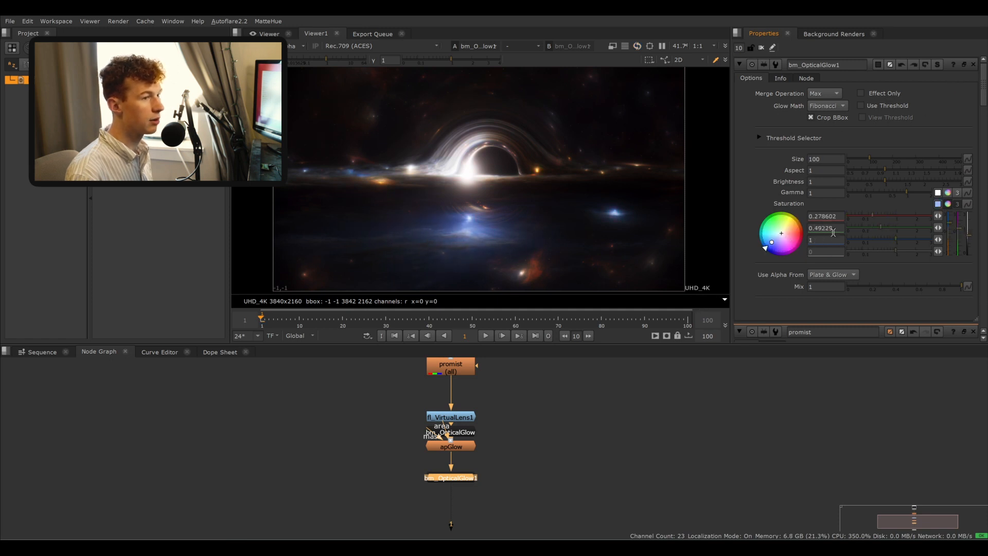
pyautogui.hotkey('ctrl', 'z')
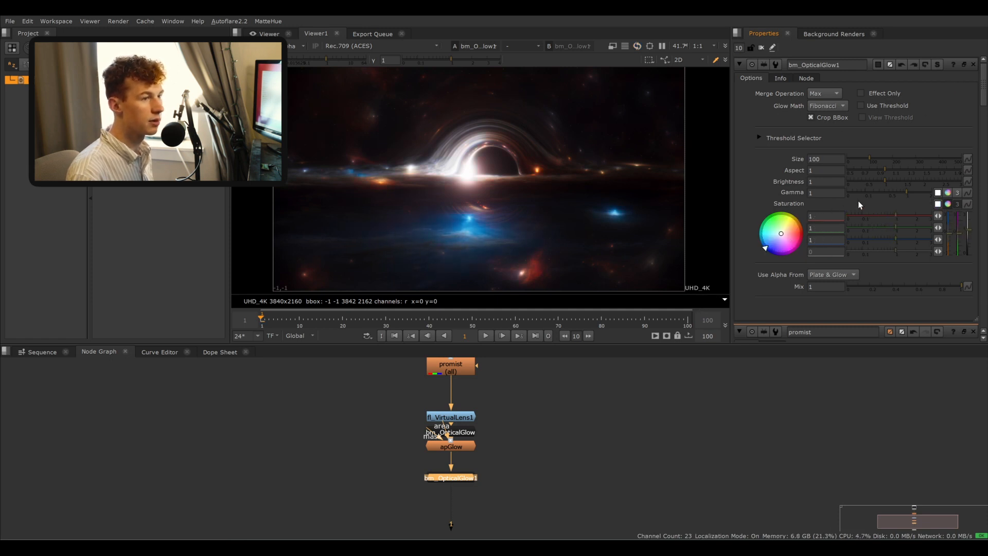
# - Try tinting the glow's gamma color wheel, then delete the bm_OpticalGlow node
pyautogui.click(947, 193)
pyautogui.moveTo(781, 221)
pyautogui.mouseDown()
pyautogui.moveTo(792, 227)
pyautogui.moveTo(665, 319)
pyautogui.moveTo(774, 225)
pyautogui.mouseUp()
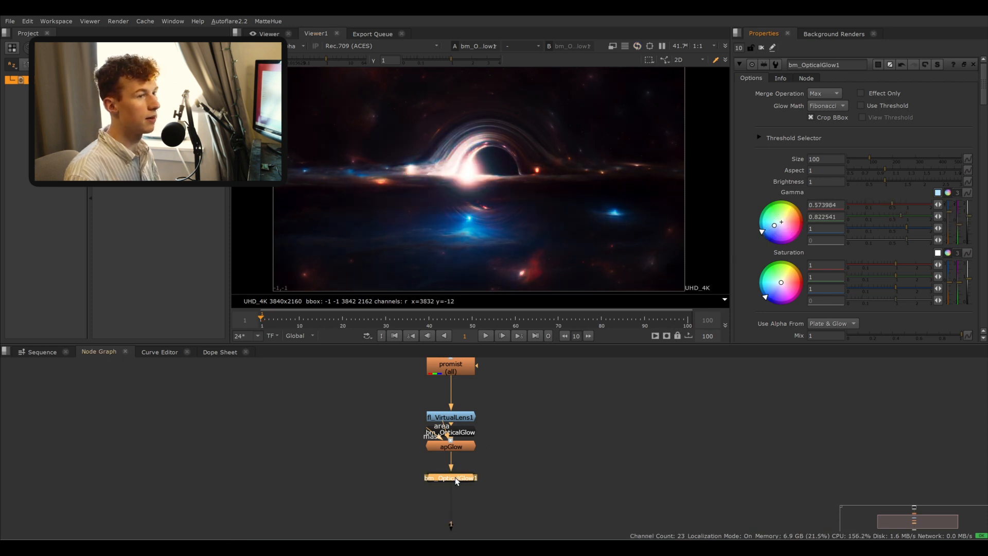
pyautogui.press('Delete')
# - Add a second apGlow node below the existing apGlow node
pyautogui.doubleClick(467, 446)
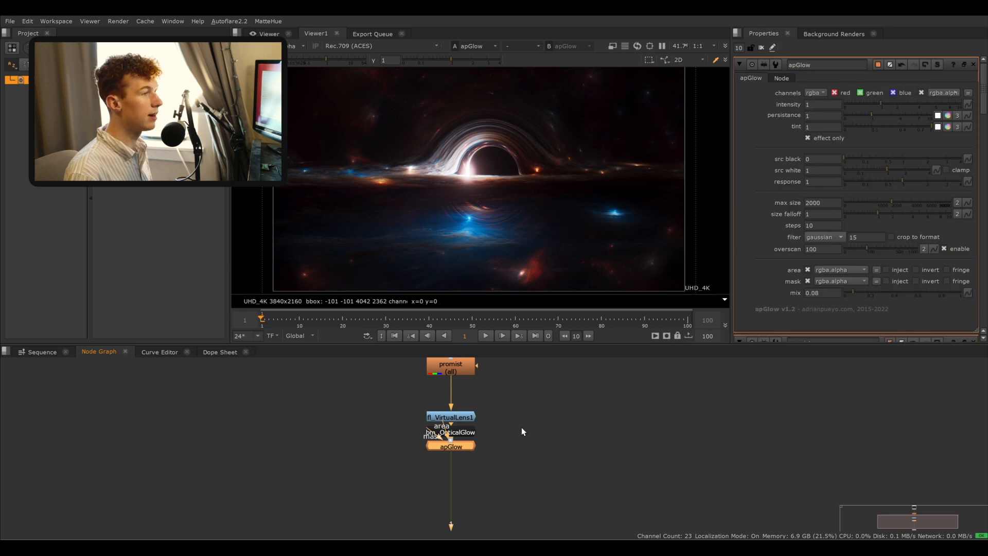
pyautogui.press('Tab')
pyautogui.write('apo')
pyautogui.press('Return')
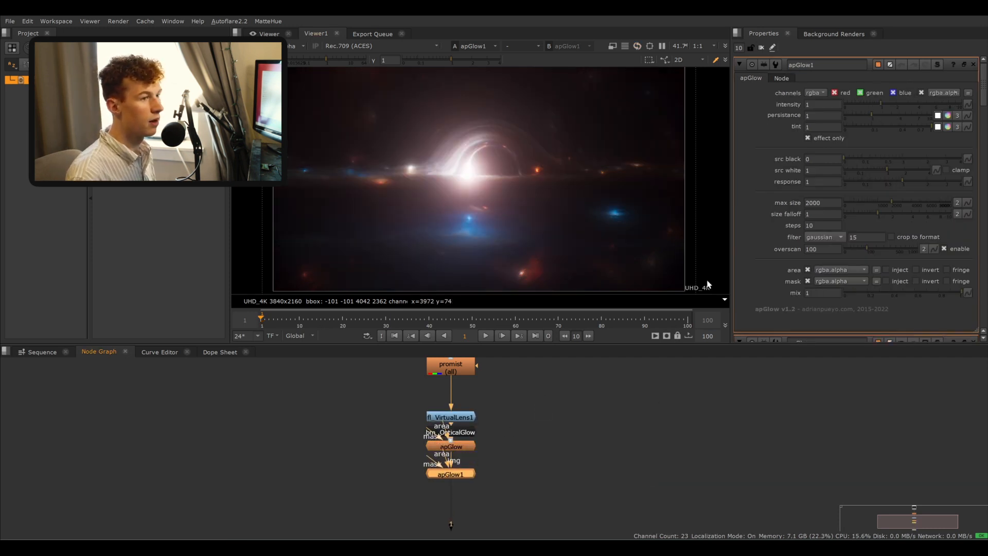
# - Set apGlow1's tint to 0.2, 0.2 and 1 for a blue glow
pyautogui.click(948, 128)
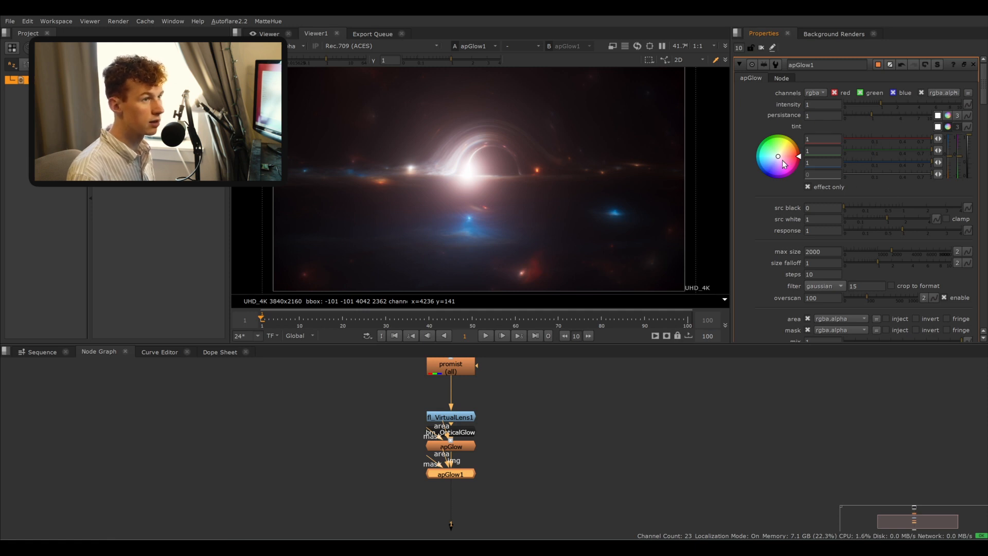
pyautogui.moveTo(785, 164); pyautogui.dragTo(767, 164)
pyautogui.moveTo(678, 234)
pyautogui.mouseDown()
pyautogui.moveTo(673, 244)
pyautogui.moveTo(691, 241)
pyautogui.mouseUp()
pyautogui.moveTo(893, 139)
pyautogui.mouseDown()
pyautogui.moveTo(951, 148)
pyautogui.moveTo(950, 139)
pyautogui.moveTo(958, 171)
pyautogui.moveTo(972, 145)
pyautogui.mouseUp()
pyautogui.hotkey('ctrl', 'z')
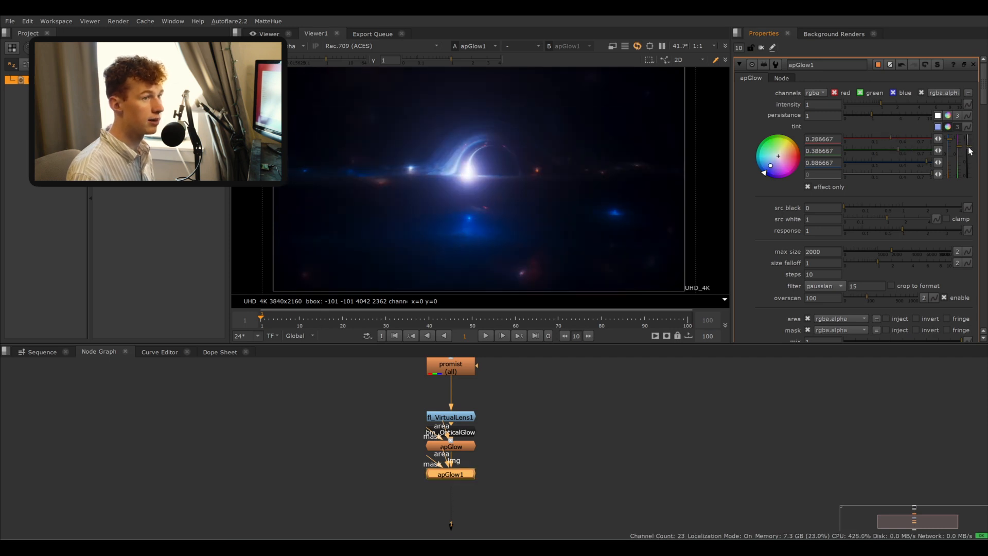
pyautogui.moveTo(772, 165)
pyautogui.mouseDown()
pyautogui.moveTo(723, 209)
pyautogui.moveTo(708, 163)
pyautogui.moveTo(723, 207)
pyautogui.moveTo(736, 196)
pyautogui.mouseUp()
pyautogui.doubleClick(835, 151)
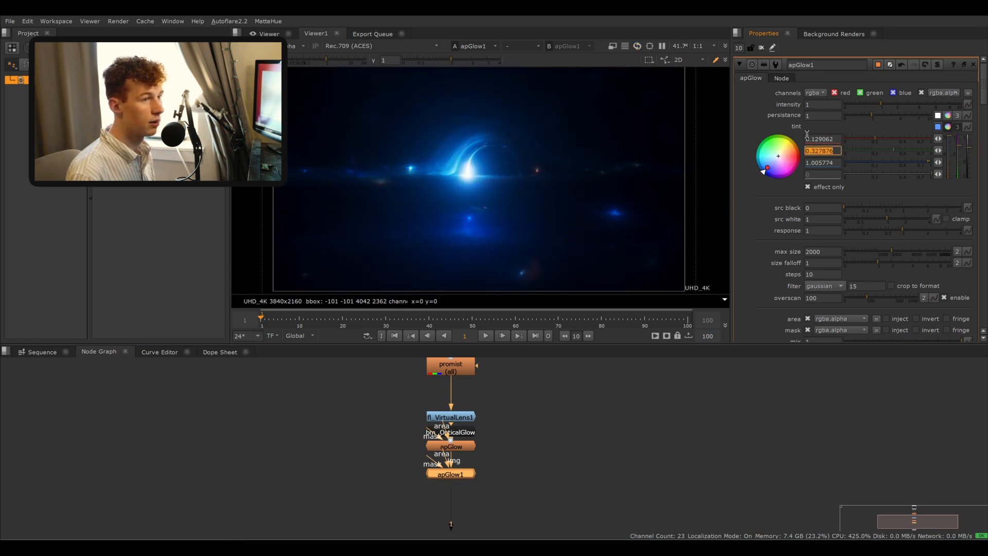
pyautogui.press('BackSpace')
pyautogui.write('0.2')
pyautogui.doubleClick(822, 139)
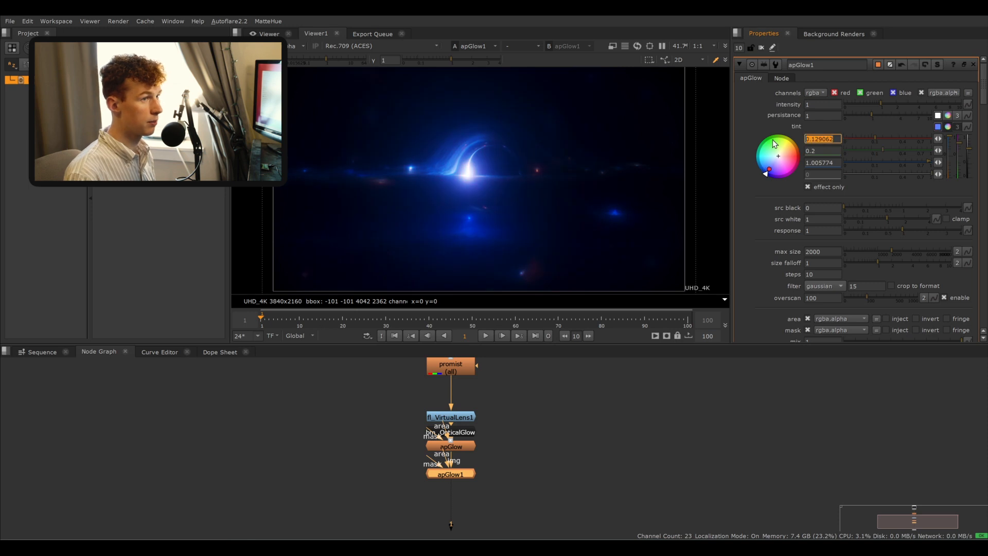
pyautogui.write('0.2')
pyautogui.press('Return')
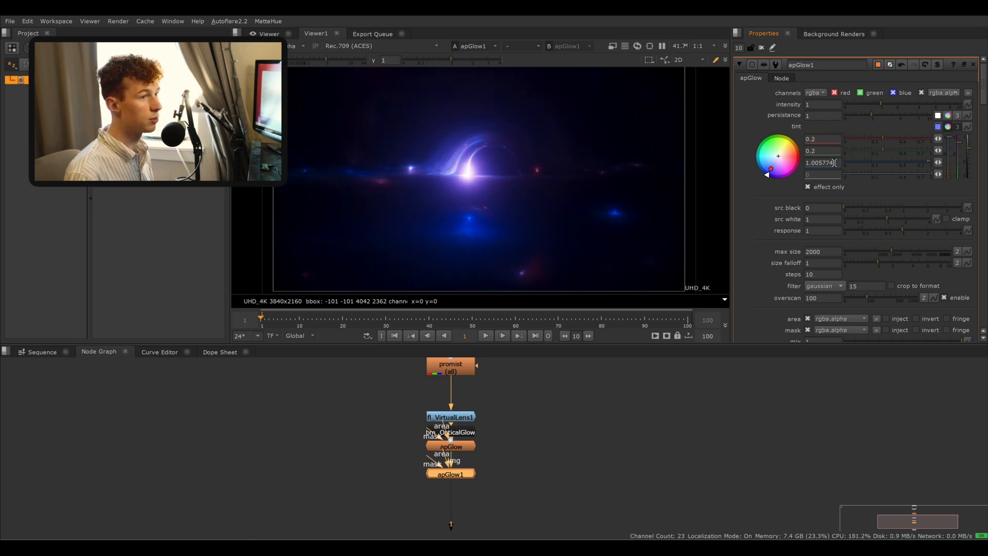
pyautogui.doubleClick(835, 163)
pyautogui.write('1')
pyautogui.press('Return')
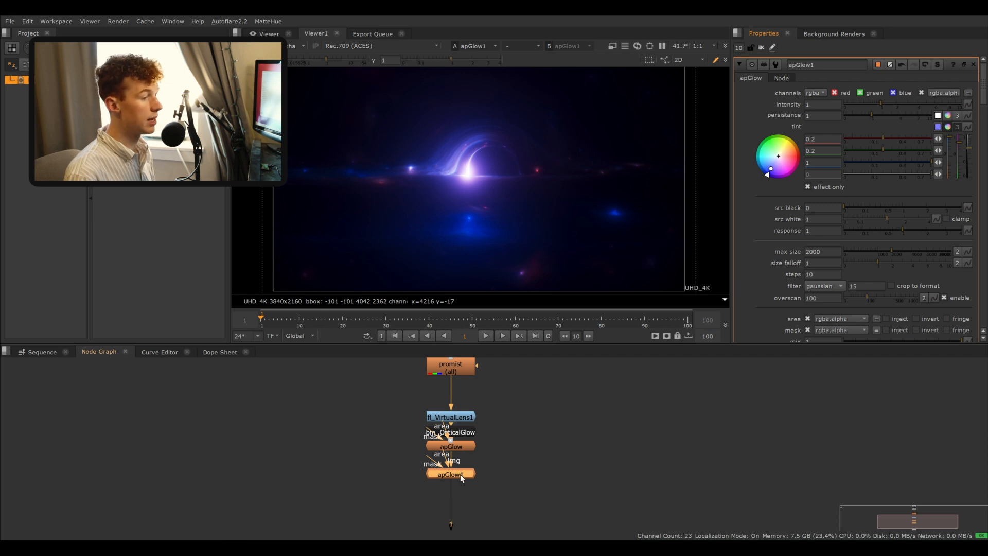
# - Collapse apGlow1's tint color wheel and set its mix to about 0.915
pyautogui.scroll(-1, 776, 274)
pyautogui.scroll(1, 775, 273)
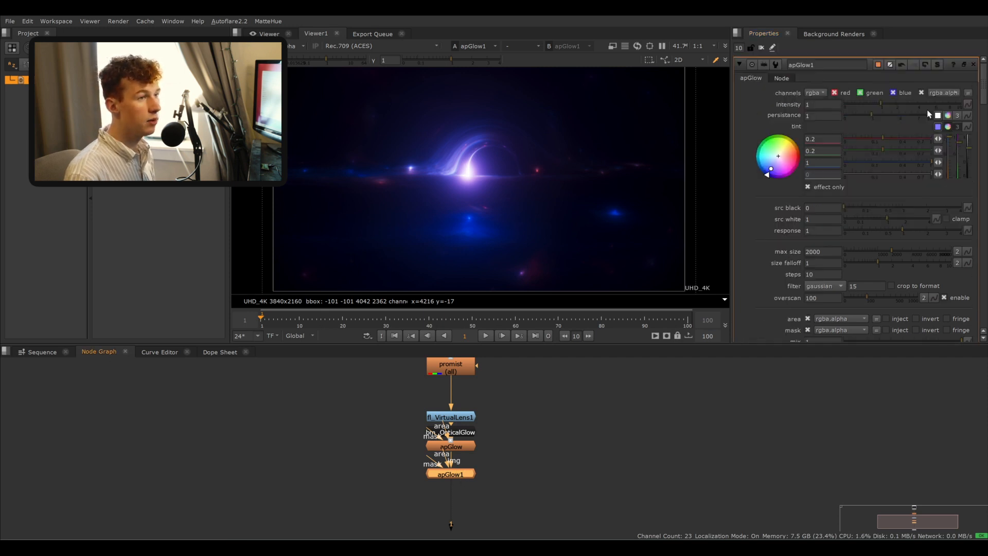
pyautogui.click(949, 127)
pyautogui.moveTo(924, 290); pyautogui.dragTo(952, 287)
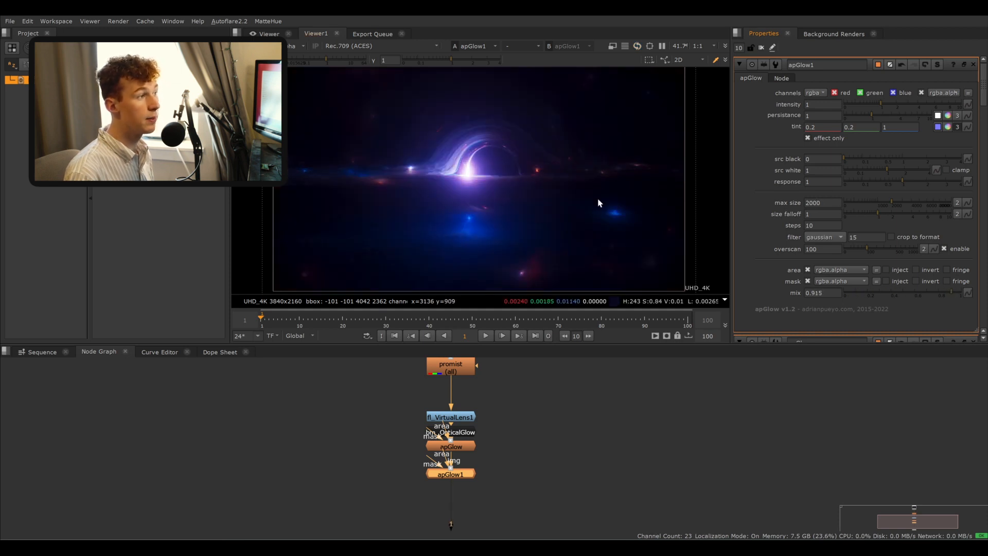
# - Split apGlow1's max size into width and height and set the height to 5
pyautogui.click(958, 203)
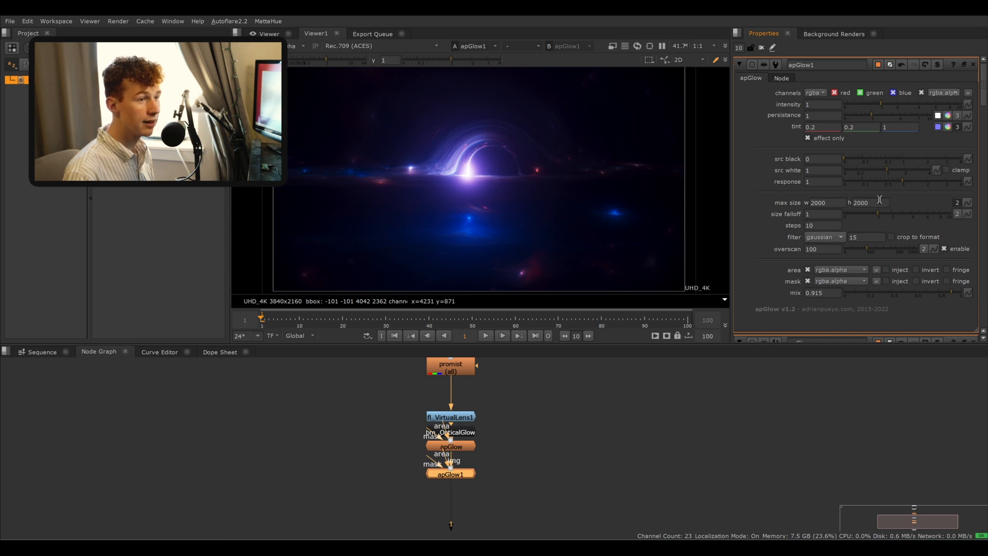
pyautogui.doubleClick(880, 201)
pyautogui.write('5')
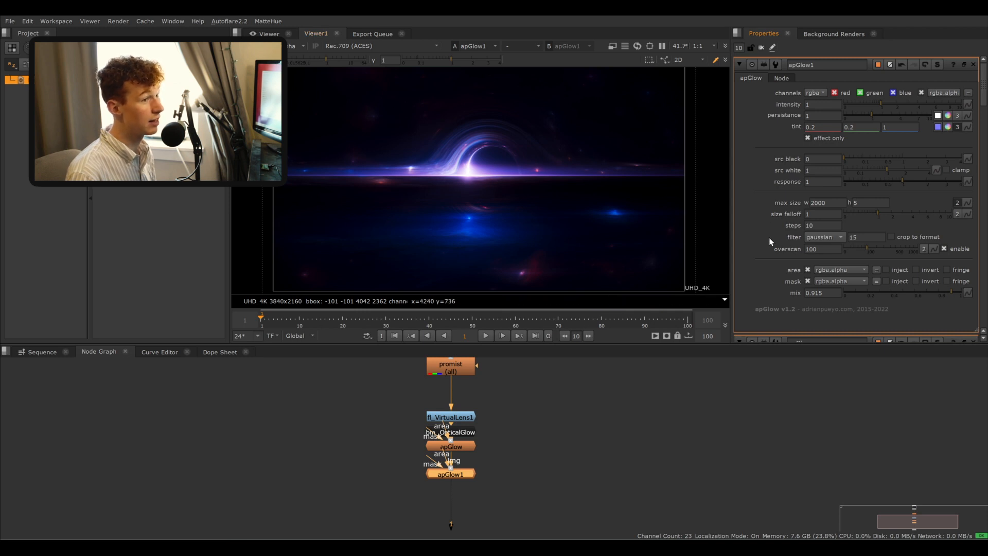
# - Lower apGlow1's mix to about 0.09 and raise its persistence to about 3.8
pyautogui.scroll(-3, 777, 258)
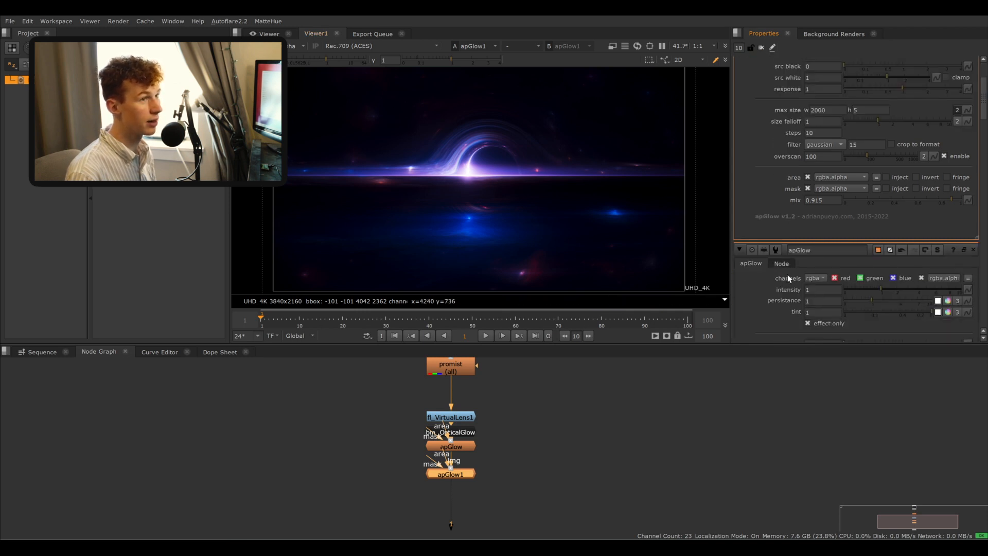
pyautogui.click(844, 199)
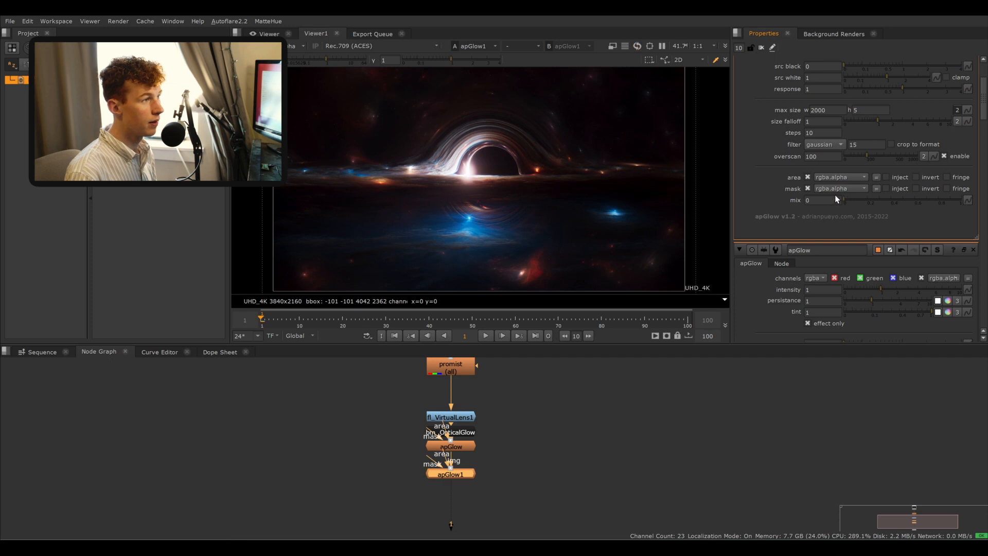
pyautogui.moveTo(849, 200); pyautogui.dragTo(858, 200)
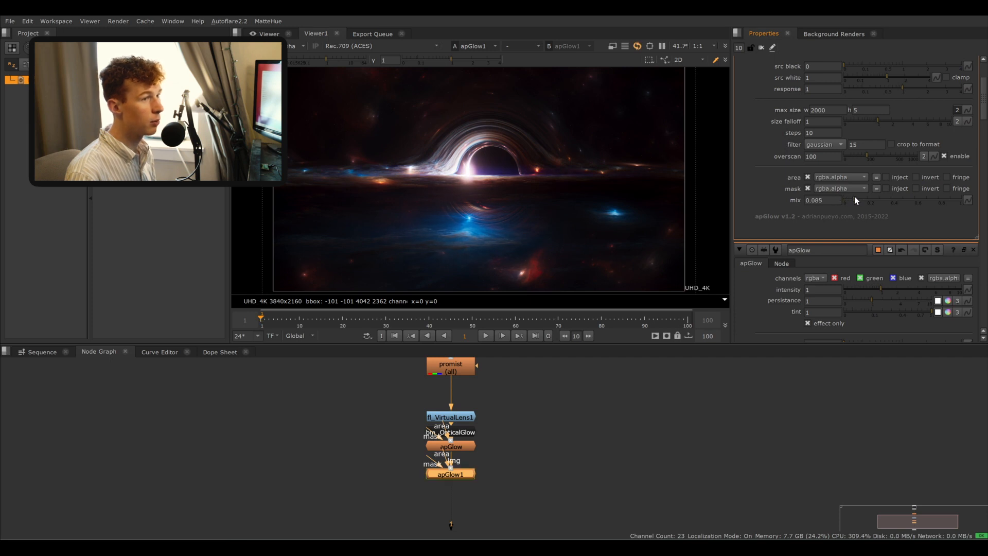
pyautogui.scroll(3, 767, 198)
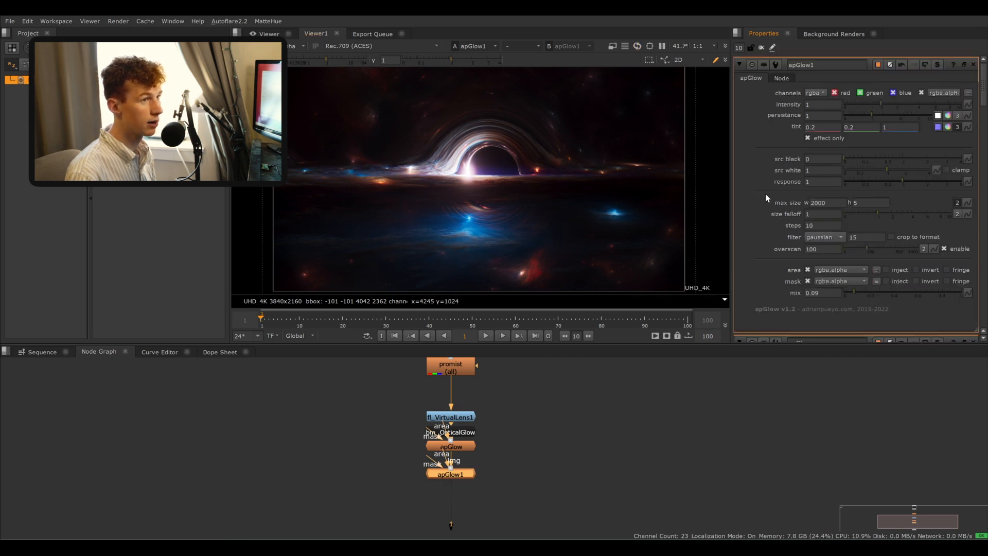
pyautogui.moveTo(870, 114); pyautogui.dragTo(903, 121)
pyautogui.moveTo(590, 417); pyautogui.dragTo(597, 414, button='middle')
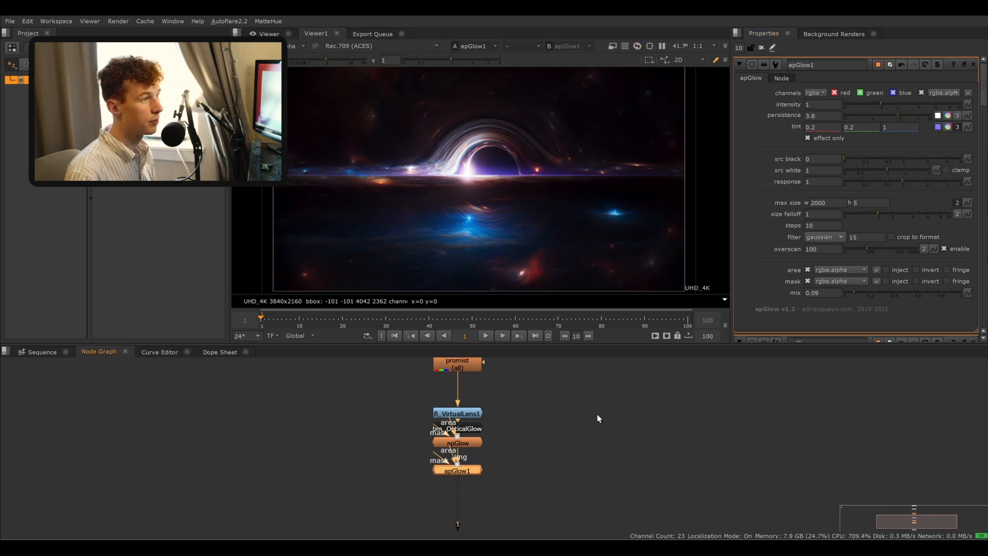
# - Toggle apGlow1 off and on to compare the streak's effect on the frame
pyautogui.press('d')
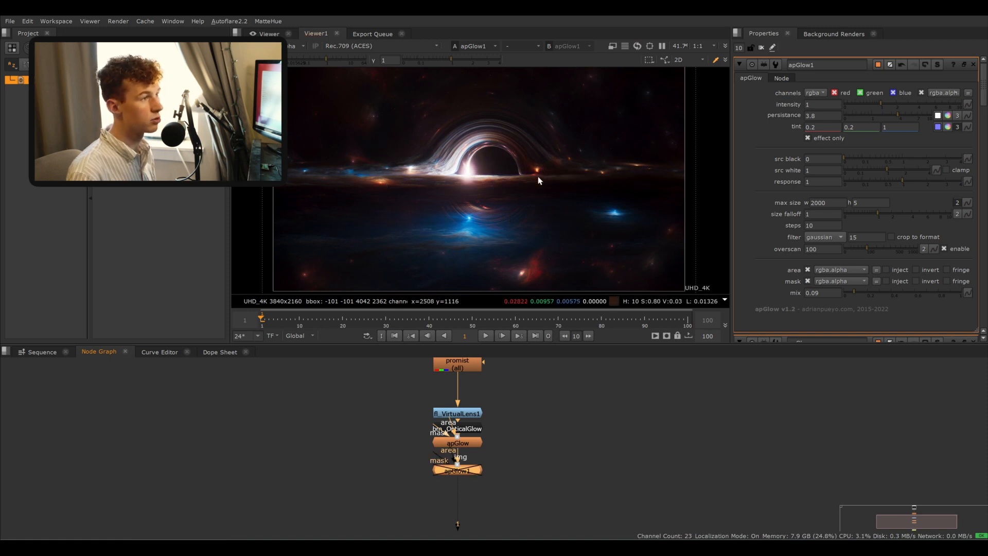
pyautogui.scroll(-2, 473, 209)
pyautogui.press('d')
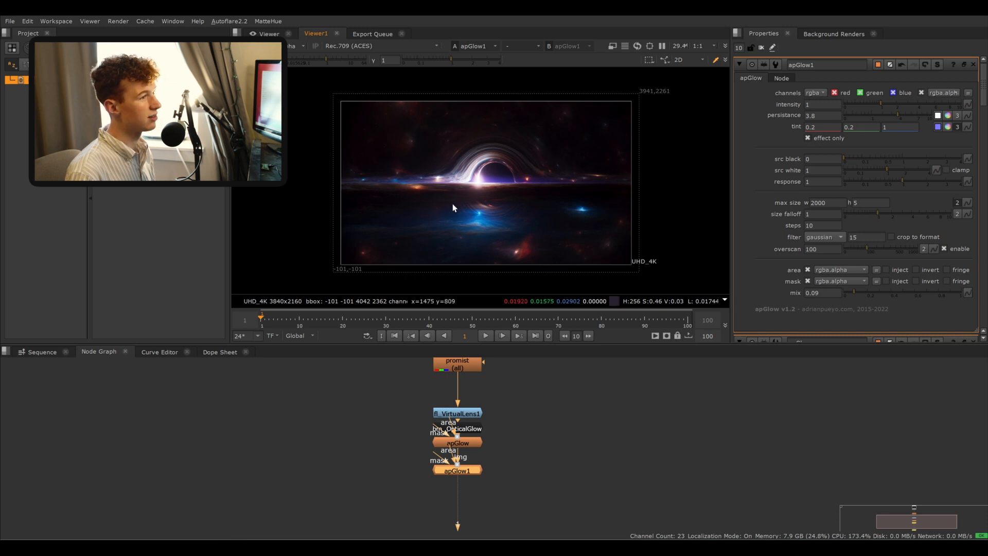
pyautogui.scroll(2, 452, 203)
pyautogui.moveTo(502, 203); pyautogui.dragTo(471, 212, button='middle')
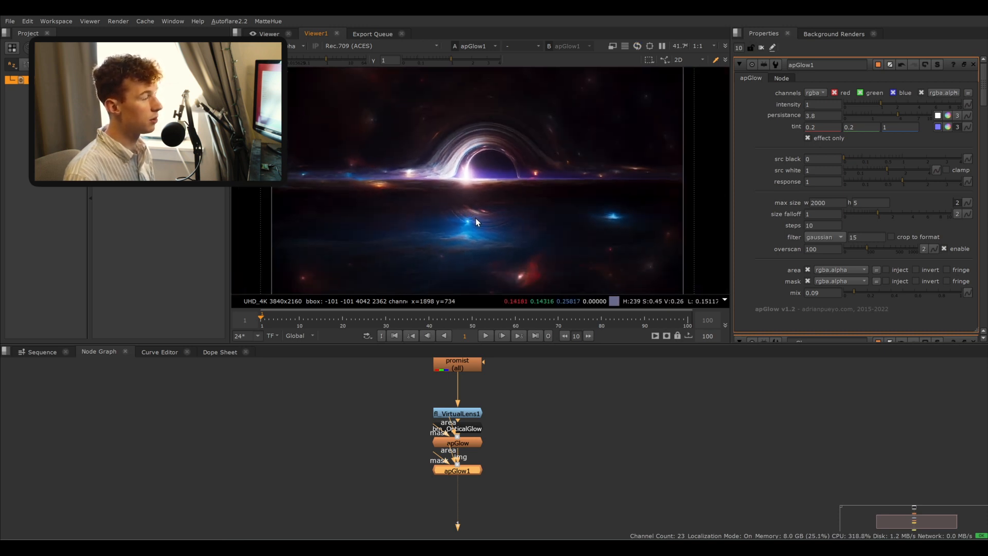
# - Add a Blur after apGlow1, split its size to width 5000 and height 100, and set its mix to about 0.055
pyautogui.moveTo(524, 434); pyautogui.dragTo(526, 389, button='middle')
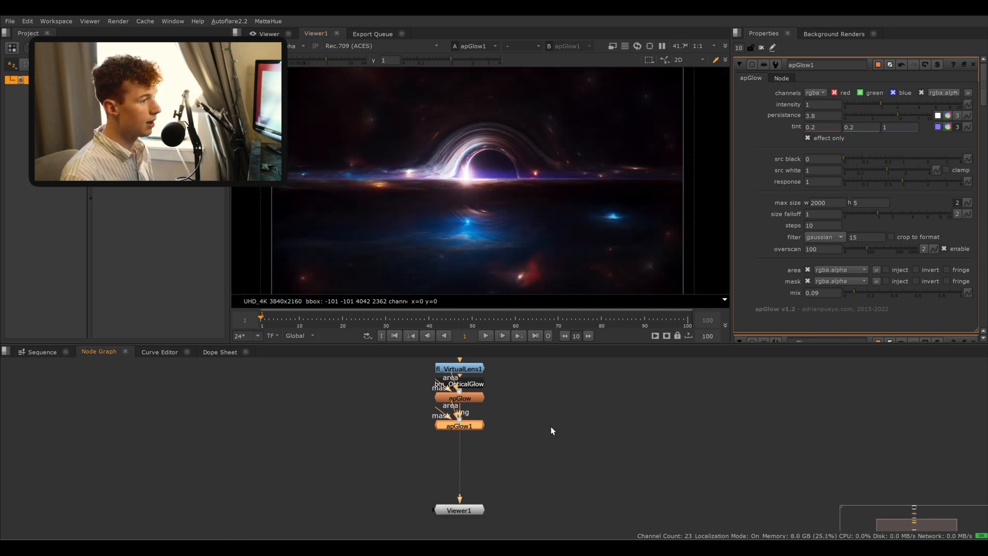
pyautogui.press('b')
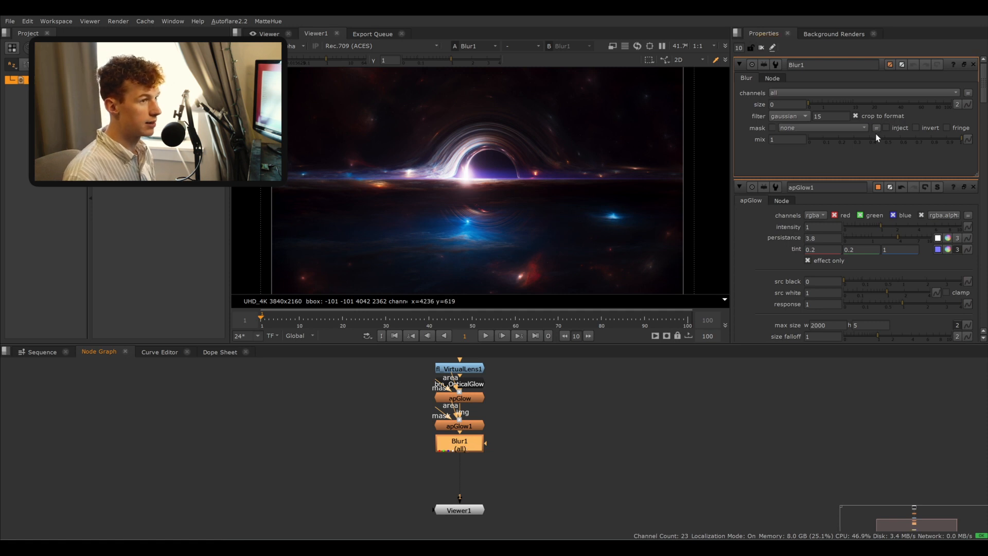
pyautogui.moveTo(816, 104); pyautogui.dragTo(950, 100)
pyautogui.click(957, 103)
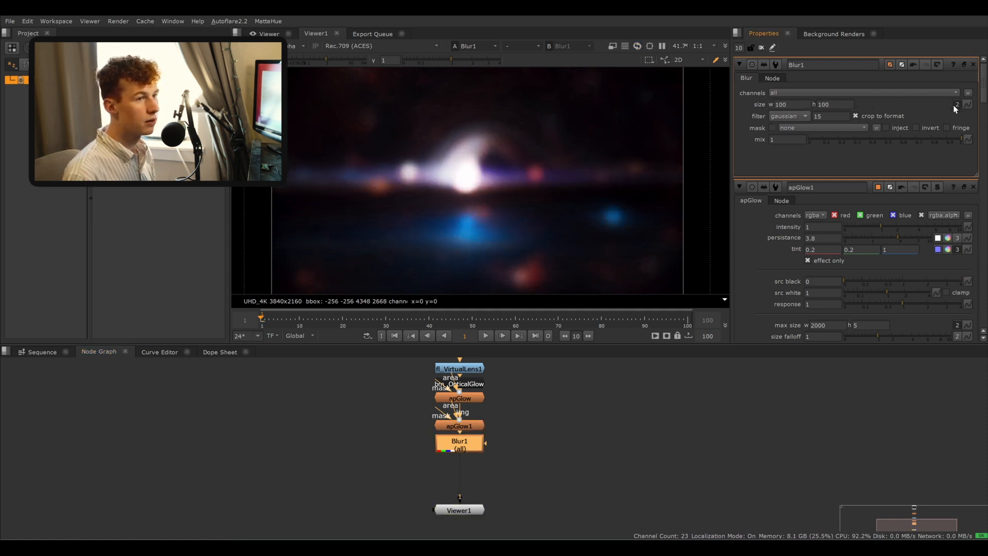
pyautogui.click(778, 104)
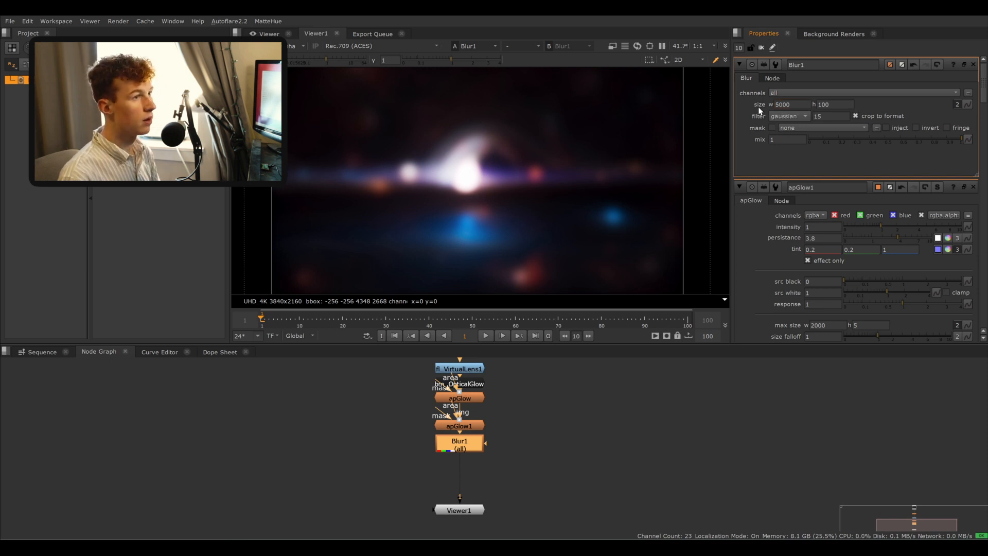
pyautogui.write('5000')
pyautogui.press('Return')
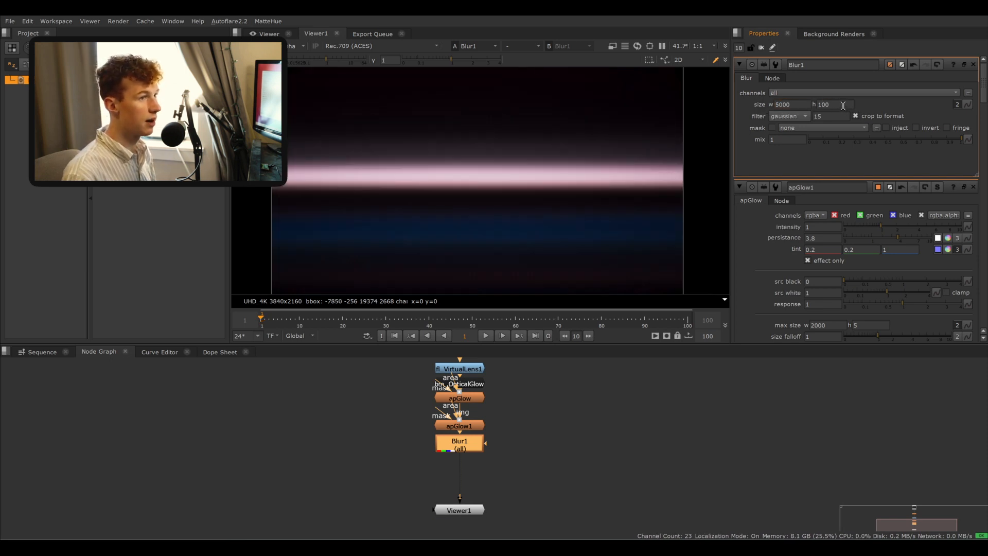
pyautogui.moveTo(826, 137)
pyautogui.mouseDown()
pyautogui.moveTo(811, 137)
pyautogui.moveTo(821, 138)
pyautogui.mouseUp()
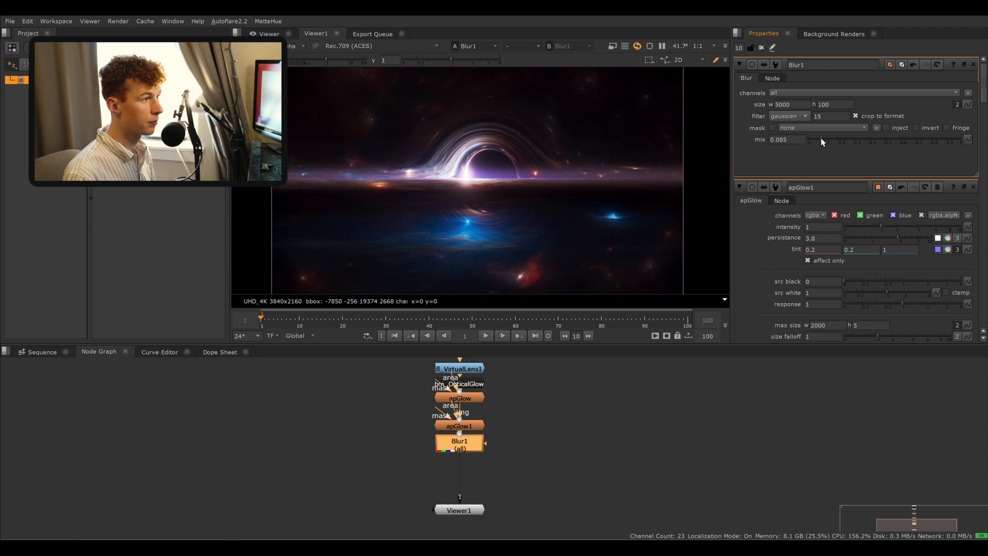
# - Toggle the lens-effect nodes off and on to compare the treated render with the original
pyautogui.middleClick(567, 392)
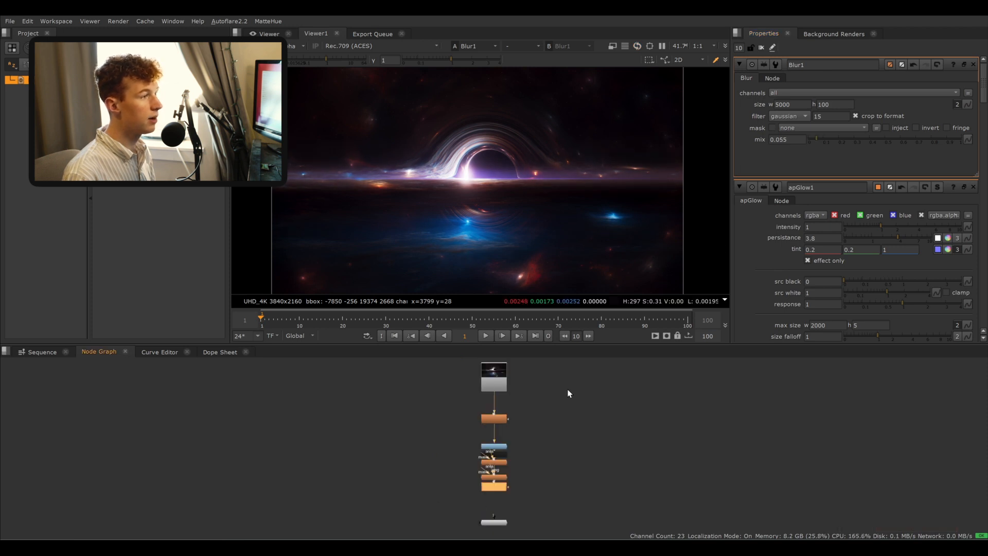
pyautogui.press('d')
pyautogui.press('d')
pyautogui.moveTo(544, 444); pyautogui.dragTo(505, 429, button='middle')
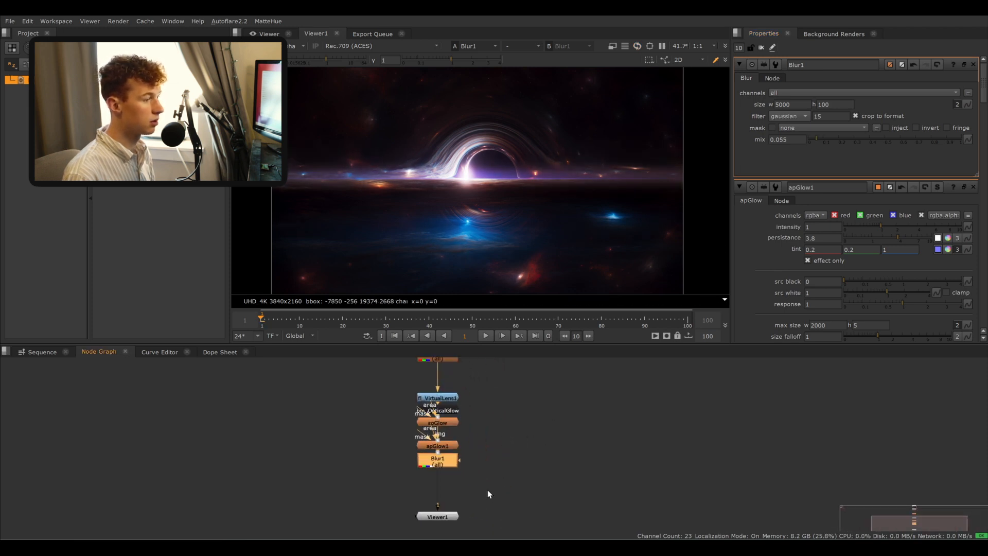
pyautogui.moveTo(487, 489); pyautogui.dragTo(369, 363)
pyautogui.press('d')
pyautogui.scroll(3, 485, 484)
pyautogui.press('d')
pyautogui.moveTo(485, 398); pyautogui.dragTo(493, 411, button='middle')
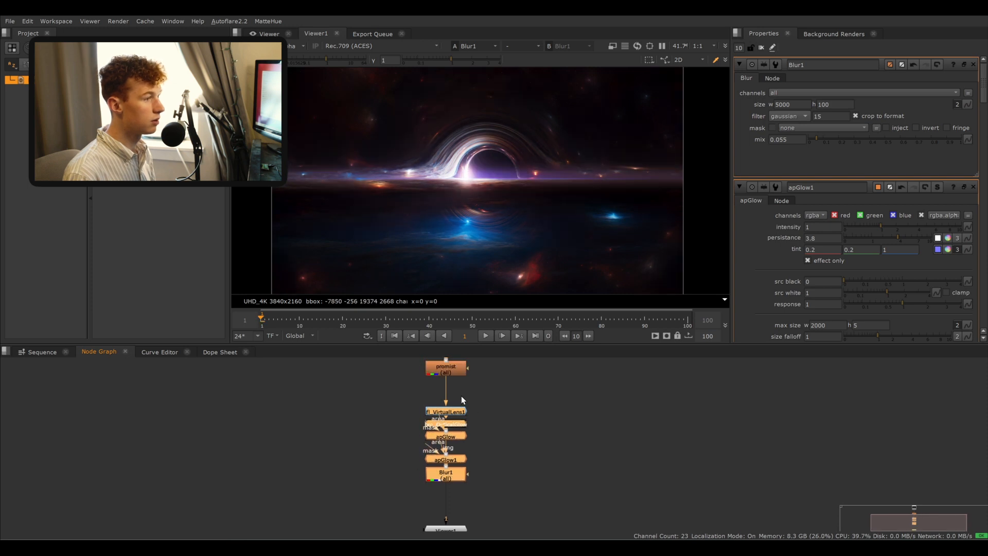
pyautogui.press('d')
pyautogui.press('d')
pyautogui.press('d')
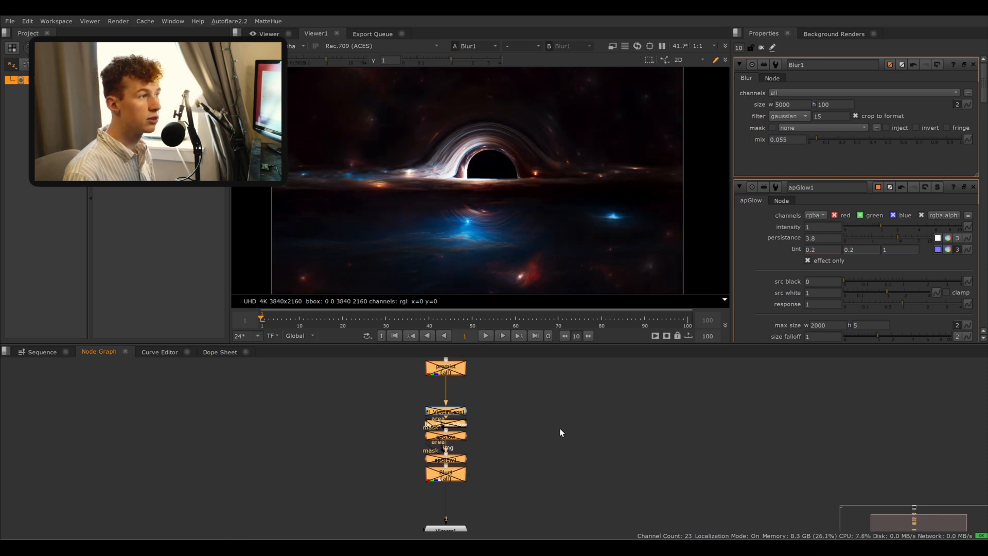
pyautogui.press('d')
pyautogui.press('d')
pyautogui.press('d')
pyautogui.press('d')
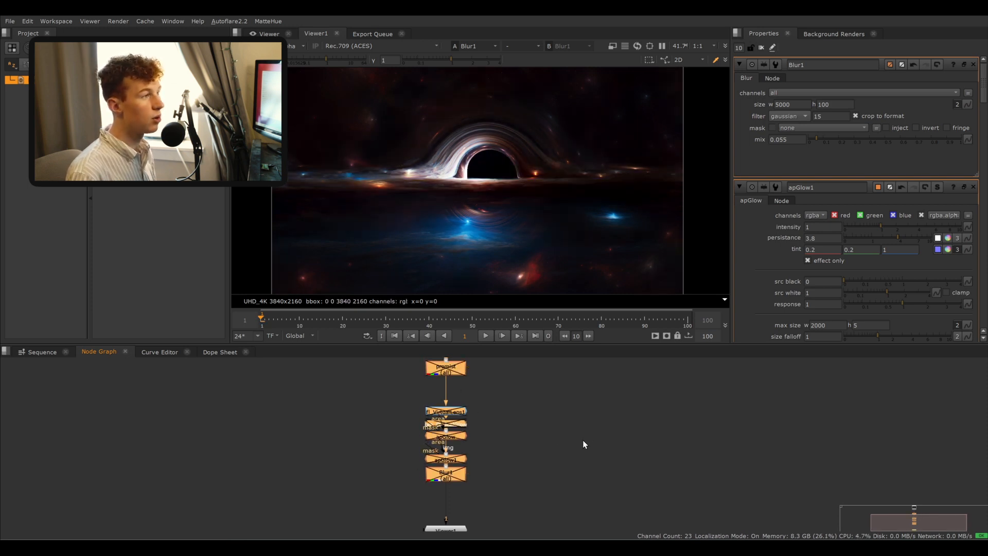
pyautogui.press('d')
pyautogui.click(571, 435)
pyautogui.moveTo(530, 471); pyautogui.dragTo(489, 432, button='middle')
pyautogui.moveTo(433, 465); pyautogui.dragTo(434, 498)
pyautogui.click(461, 463)
pyautogui.scroll(4, 468, 172)
pyautogui.scroll(3, 461, 196)
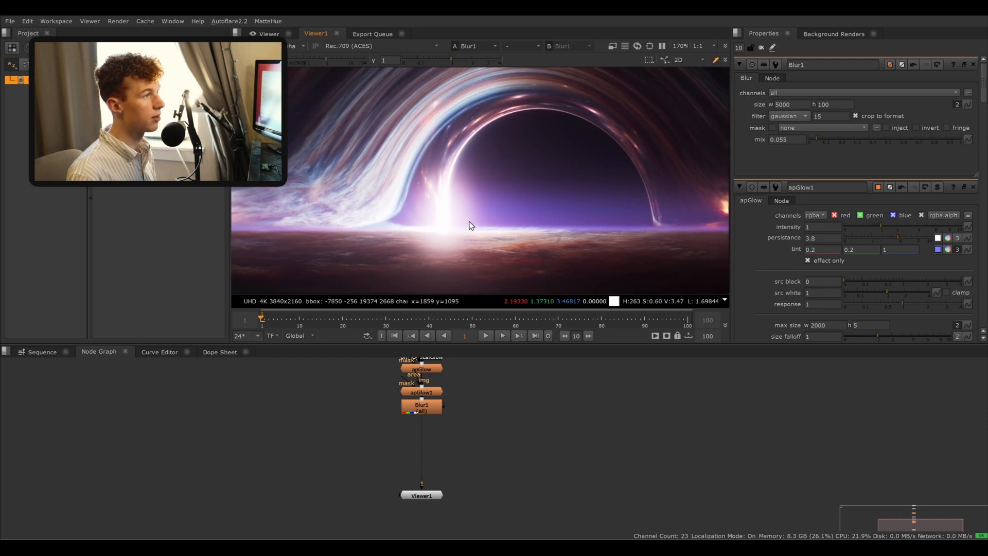
pyautogui.moveTo(445, 411); pyautogui.dragTo(462, 432, button='middle')
pyautogui.moveTo(463, 433); pyautogui.dragTo(401, 369)
pyautogui.keyDown('shift'); pyautogui.click(447, 374); pyautogui.keyUp('shift')
pyautogui.press('d')
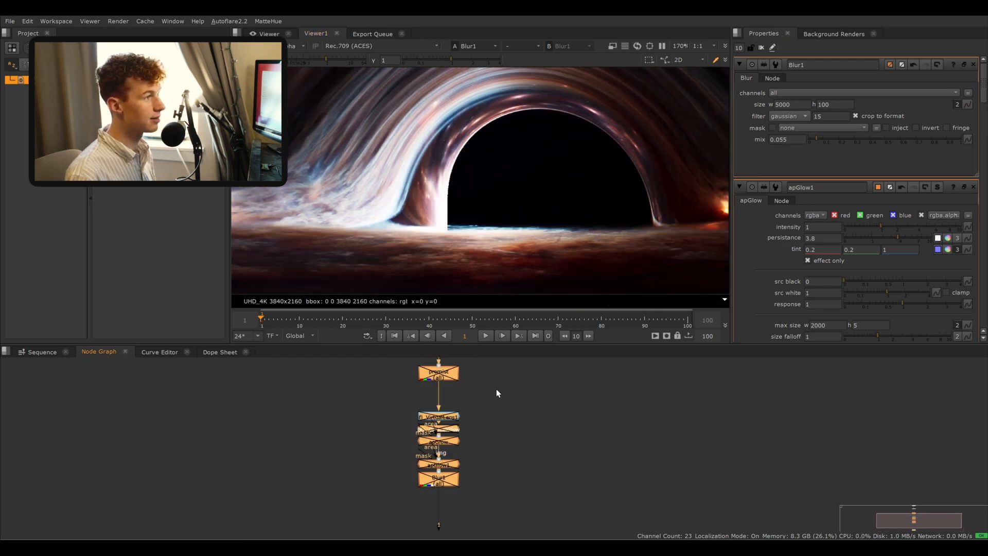
pyautogui.press('d')
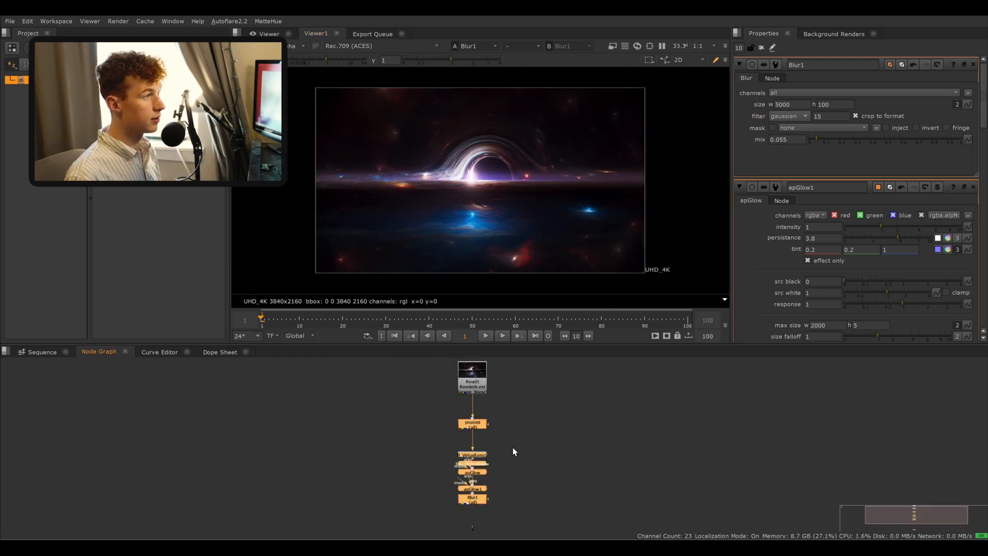
pyautogui.click(520, 466)
pyautogui.moveTo(546, 489); pyautogui.dragTo(533, 451, button='middle')
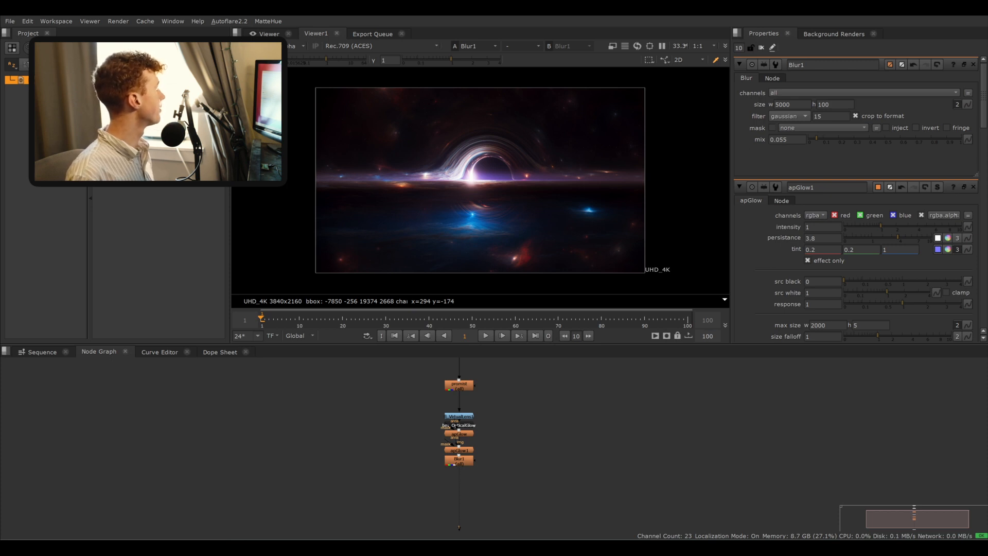
# - Bring the Lens Texture 8.jpg read node beside the node chain and view it
pyautogui.moveTo(325, 419); pyautogui.dragTo(346, 483)
pyautogui.scroll(3, 413, 400)
pyautogui.moveTo(346, 483); pyautogui.dragTo(324, 389, button='middle')
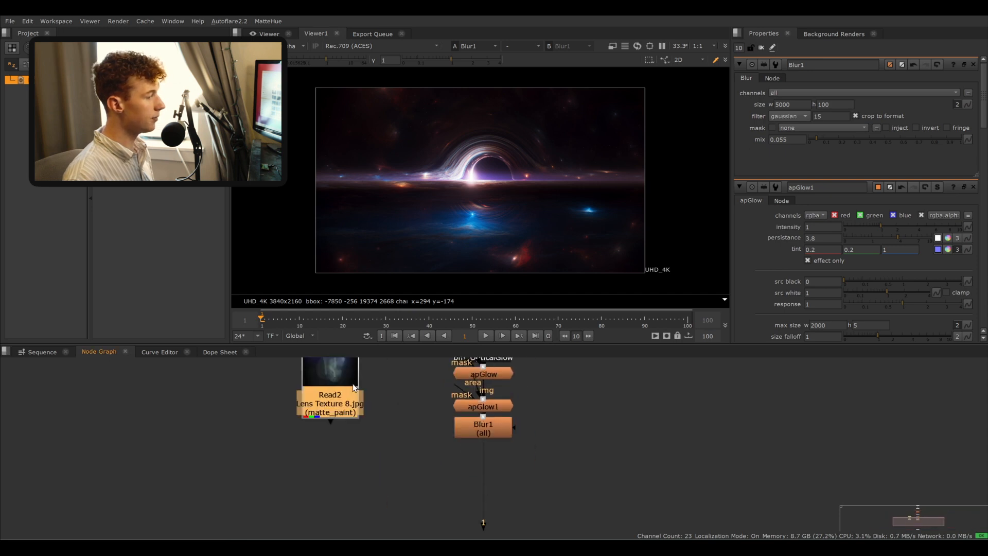
pyautogui.press('2')
pyautogui.moveTo(342, 412); pyautogui.dragTo(338, 460)
pyautogui.moveTo(338, 460); pyautogui.dragTo(313, 415, button='middle')
pyautogui.moveTo(313, 415); pyautogui.dragTo(297, 465)
pyautogui.click(415, 425)
pyautogui.click(474, 379)
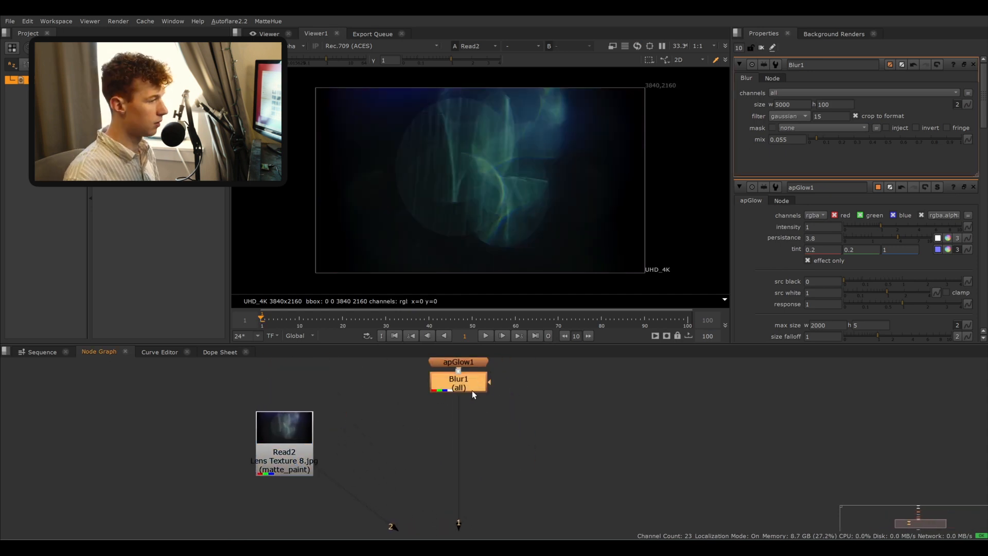
# - Add a new apGlow node below Blur1
pyautogui.press('Tab')
pyautogui.write('ap')
pyautogui.press('Return')
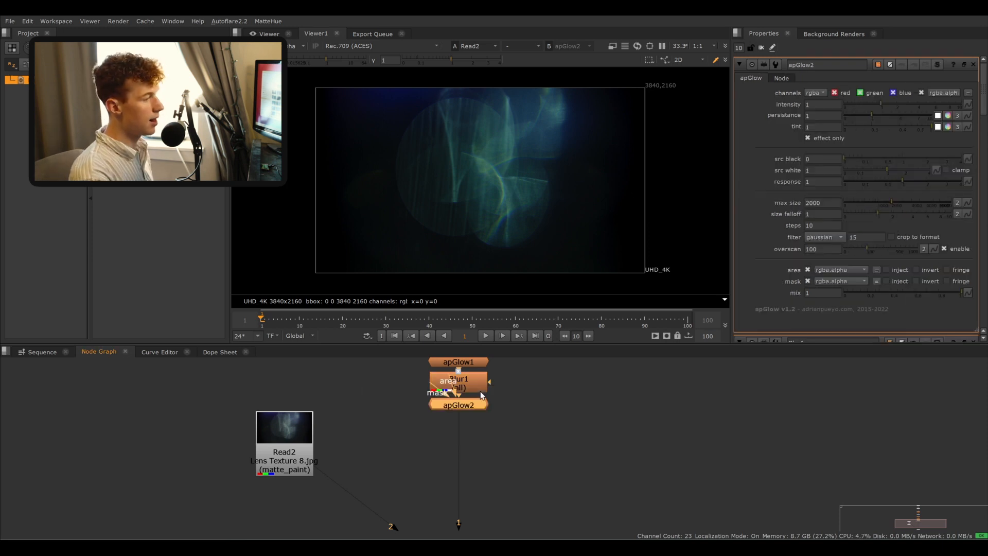
pyautogui.moveTo(479, 404); pyautogui.dragTo(479, 449)
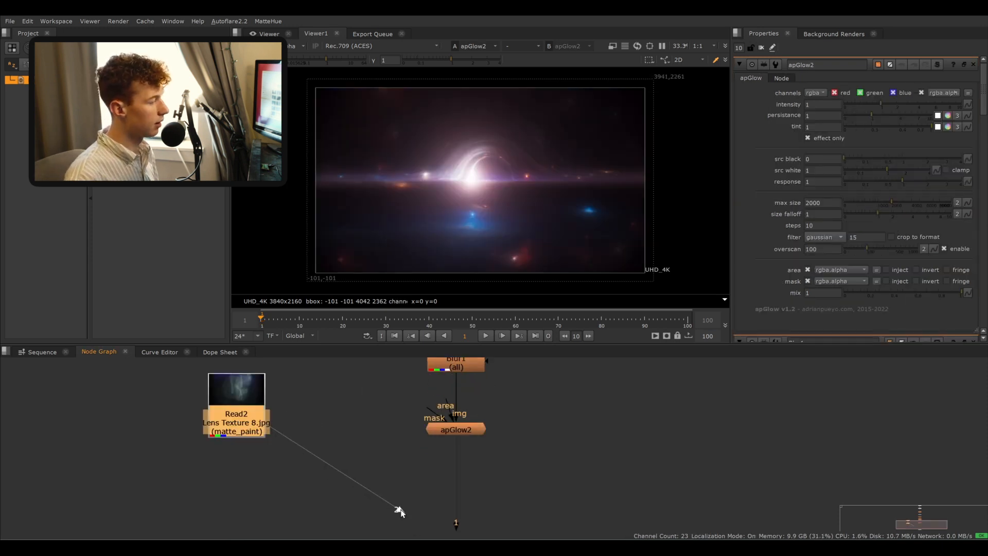
# - Add a luminance Keyer node after the Lens Texture 8.jpg read node
pyautogui.moveTo(399, 511); pyautogui.dragTo(340, 469)
pyautogui.moveTo(243, 413); pyautogui.dragTo(227, 397)
pyautogui.doubleClick(220, 396)
pyautogui.press('2')
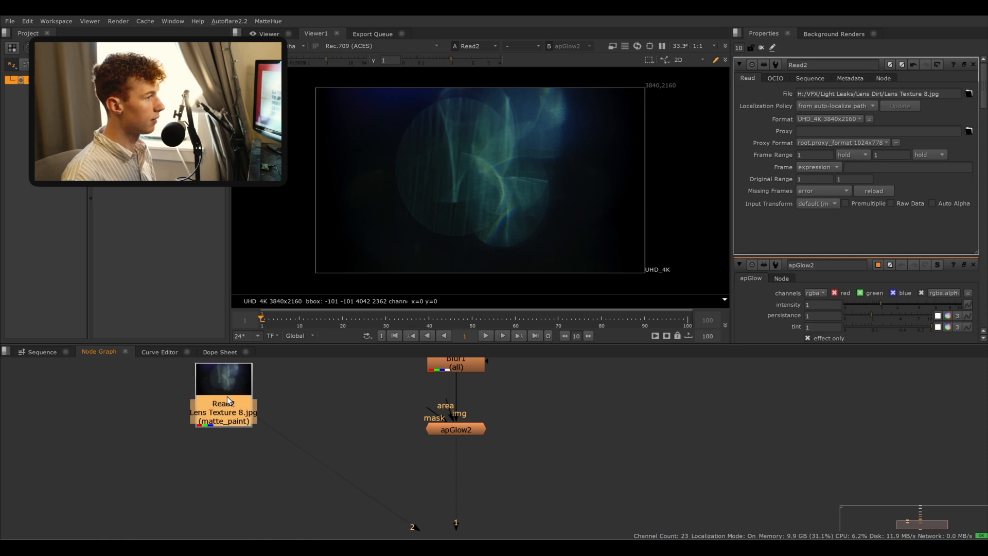
pyautogui.press('Tab')
pyautogui.write('key')
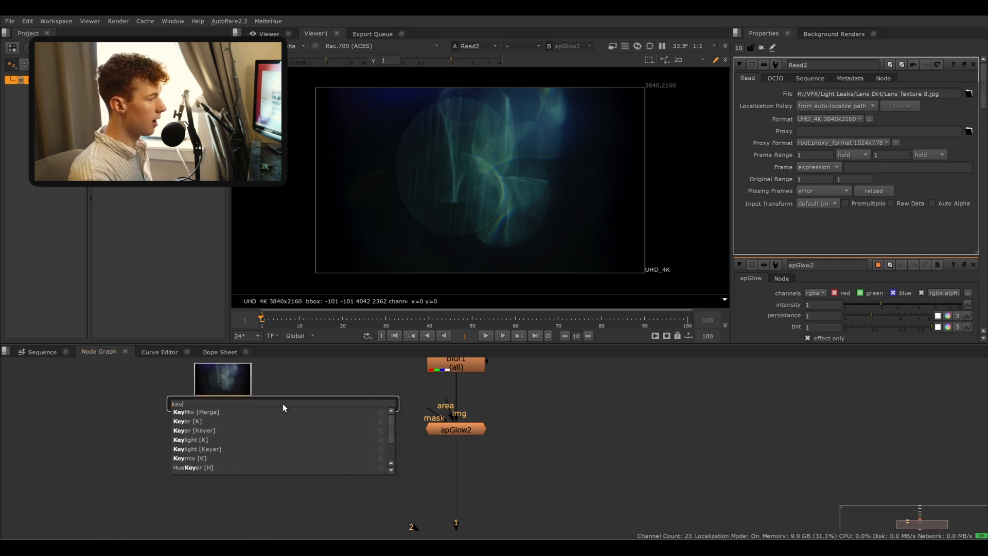
pyautogui.press('Return')
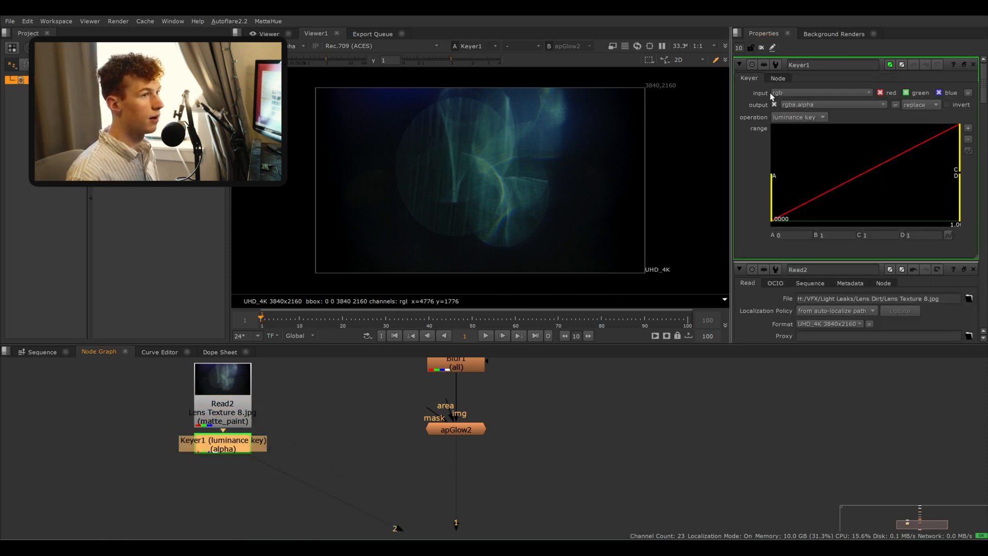
# - Inspect Keyer1's alpha channel in the viewer
pyautogui.press('a')
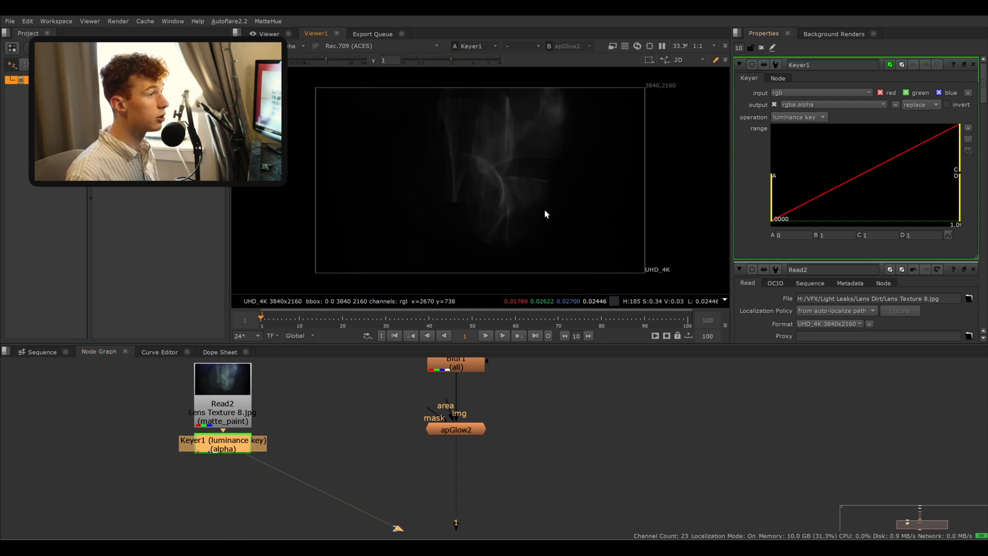
pyautogui.press('a')
pyautogui.press('a')
pyautogui.press('a')
pyautogui.click(270, 442)
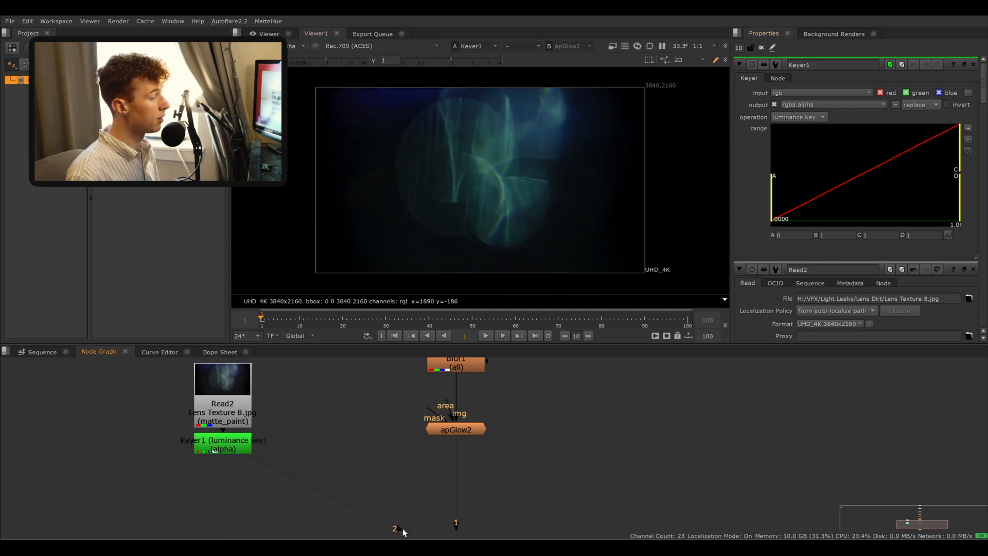
# - Connect Keyer1 to apGlow2's mask input and view apGlow2's result
pyautogui.moveTo(400, 530); pyautogui.dragTo(419, 496)
pyautogui.moveTo(432, 416); pyautogui.dragTo(259, 449)
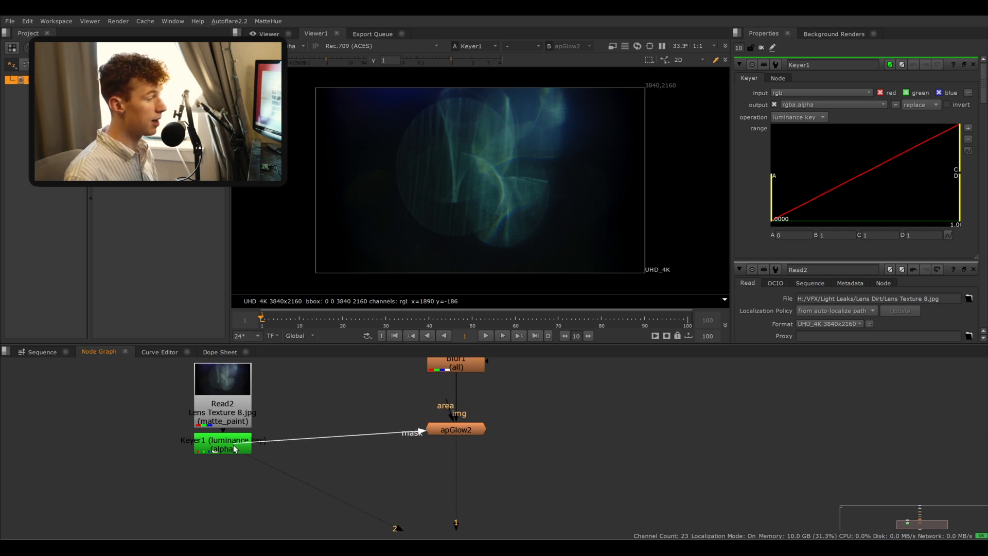
pyautogui.press('1')
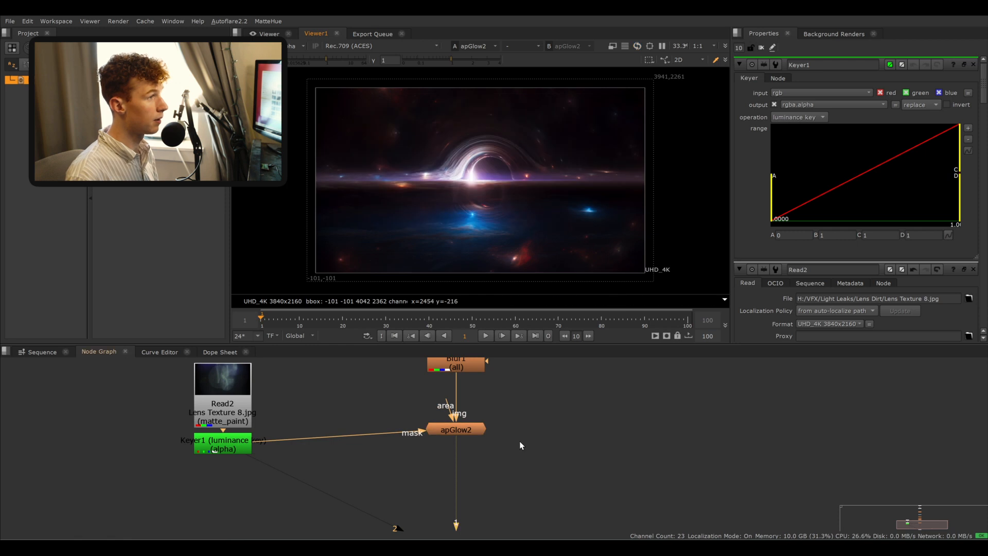
pyautogui.press('f')
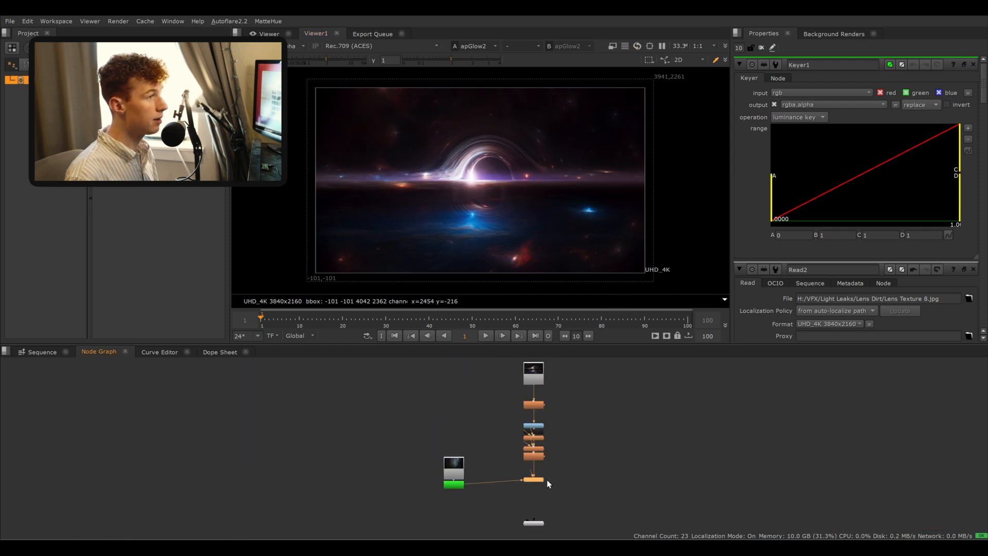
pyautogui.scroll(5, 549, 484)
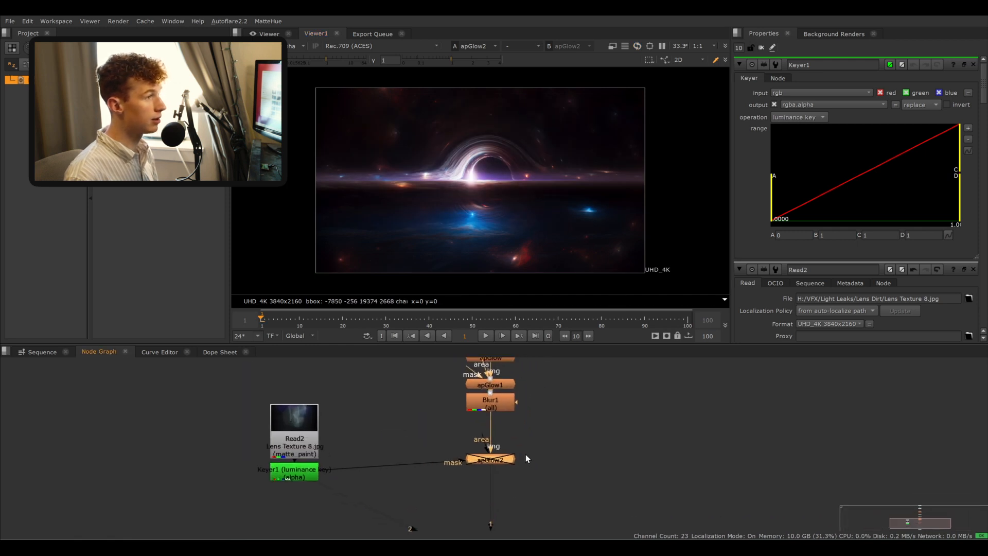
pyautogui.click(407, 440)
pyautogui.moveTo(224, 351); pyautogui.dragTo(156, 351)
pyautogui.scroll(4, 494, 198)
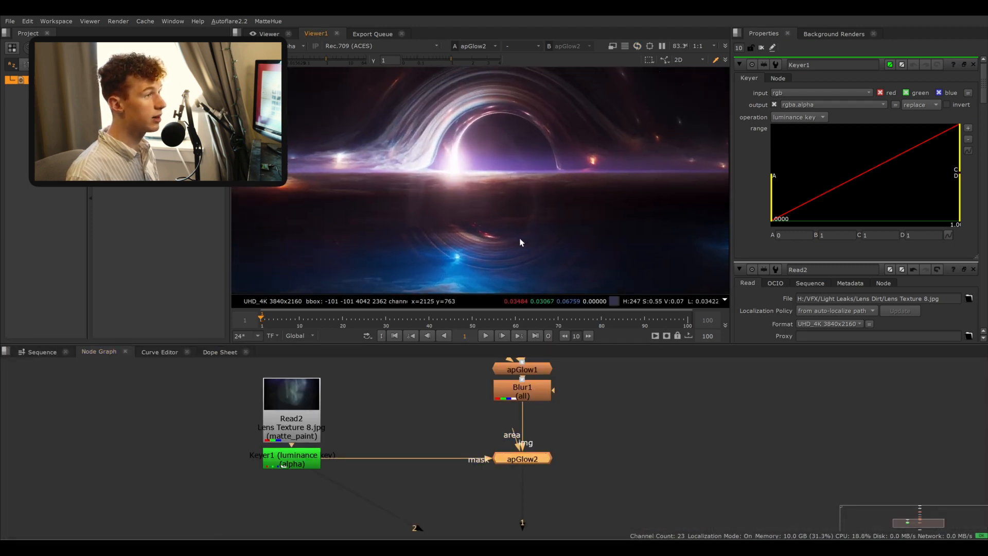
pyautogui.click(318, 457)
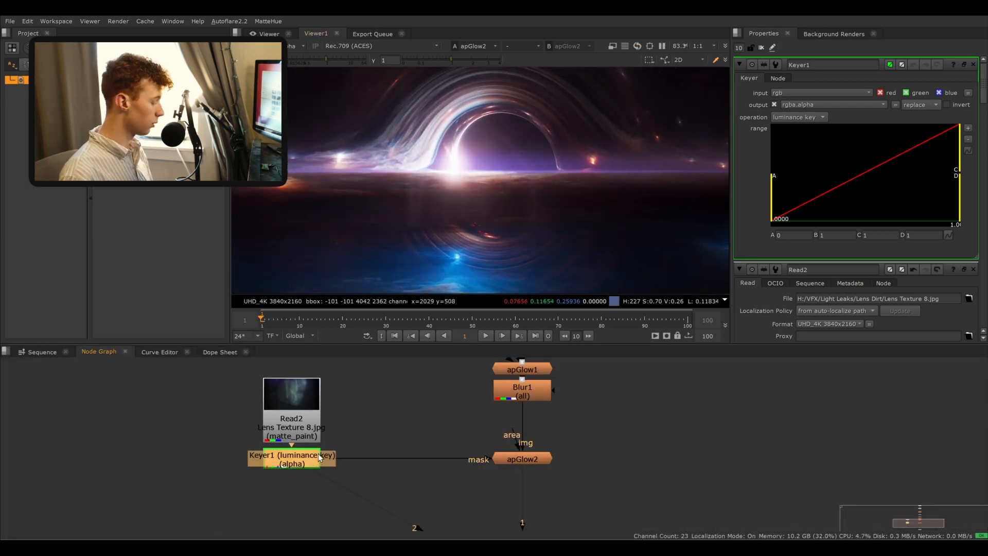
pyautogui.press('t')
pyautogui.scroll(-4, 521, 192)
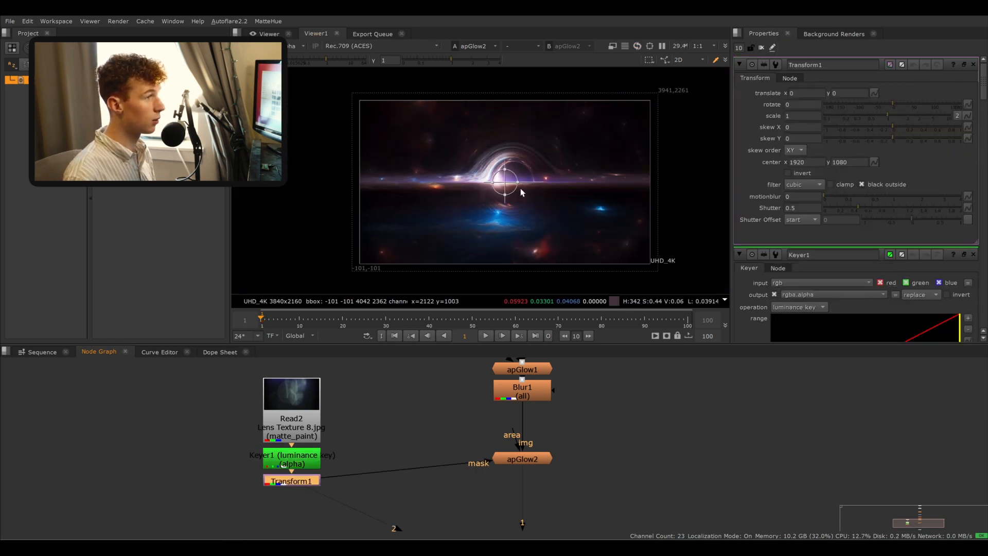
pyautogui.scroll(-2, 521, 192)
pyautogui.moveTo(513, 186); pyautogui.dragTo(511, 187)
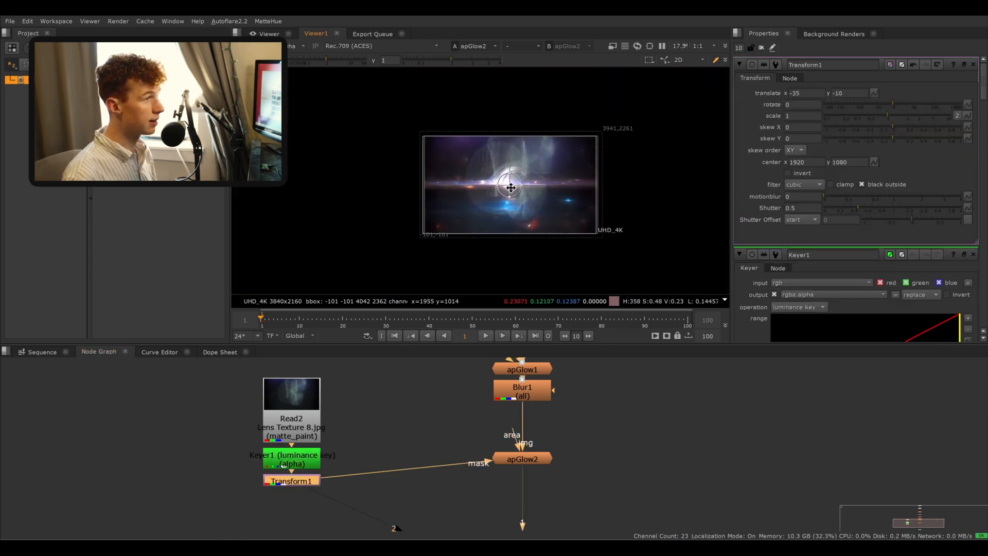
pyautogui.hotkey('ctrl', 'z')
pyautogui.press('Delete')
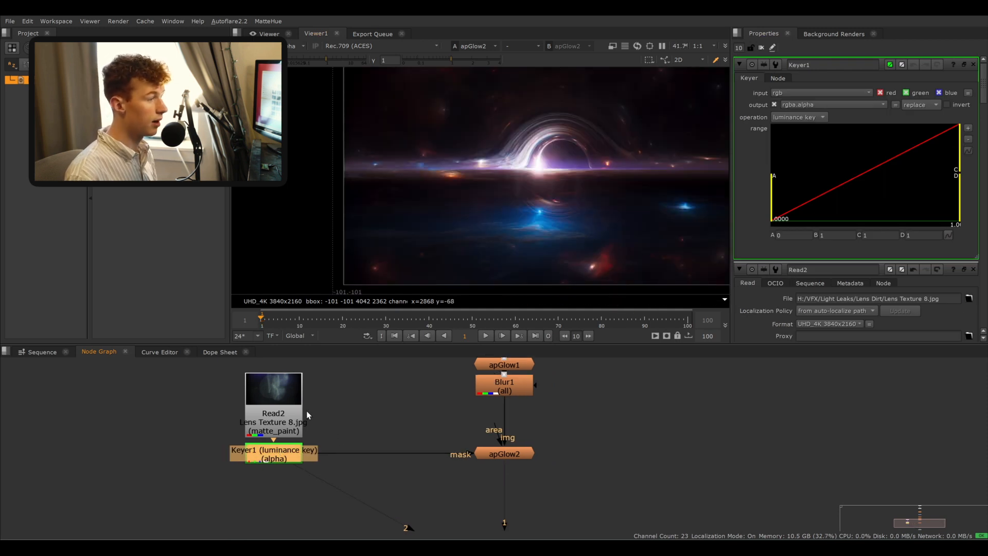
# - Insert a ColorCorrect between the texture read and Keyer1, setting master gamma to 1.75 and gain to 2.15
pyautogui.moveTo(296, 418); pyautogui.dragTo(296, 377)
pyautogui.press('c')
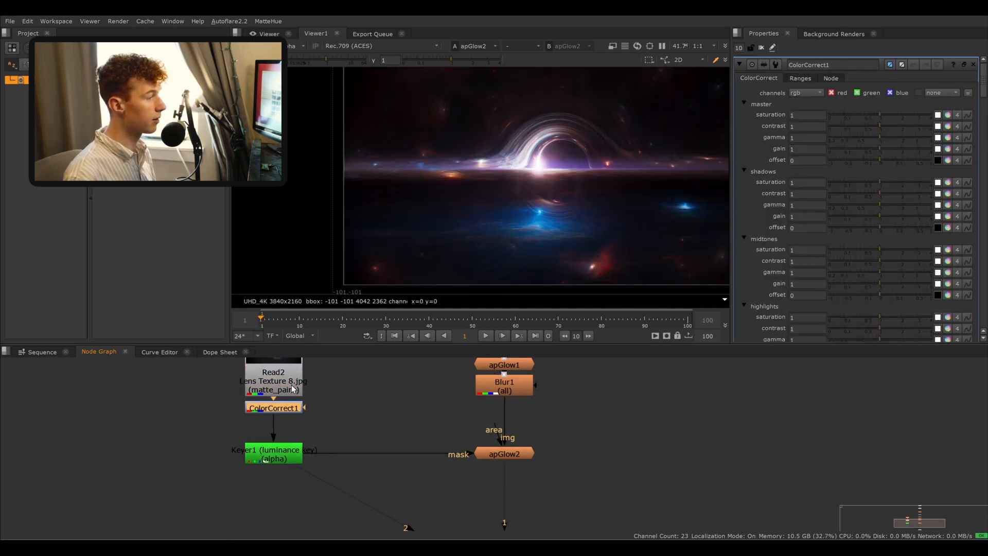
pyautogui.moveTo(333, 434); pyautogui.dragTo(227, 331)
pyautogui.moveTo(271, 383); pyautogui.dragTo(276, 404)
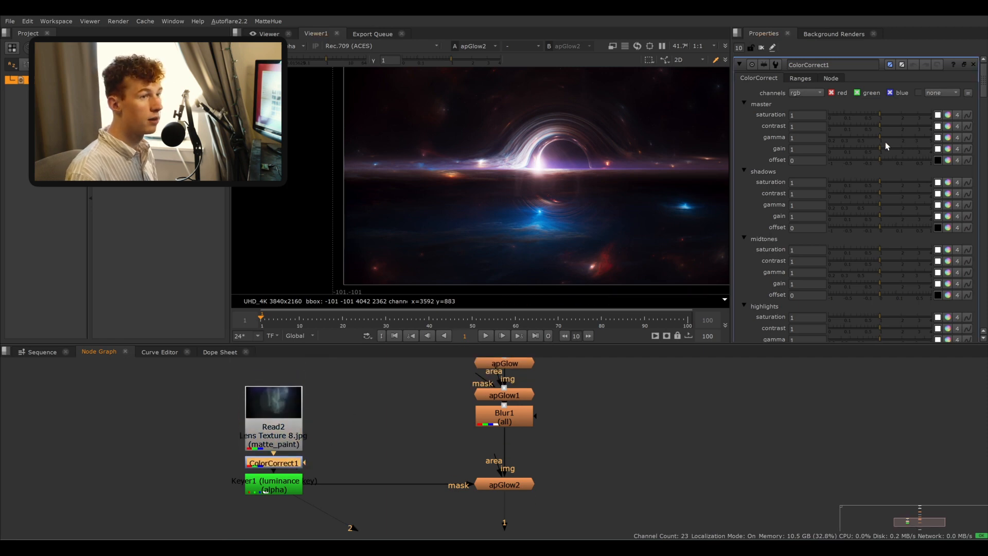
pyautogui.moveTo(885, 141)
pyautogui.mouseDown()
pyautogui.moveTo(919, 137)
pyautogui.moveTo(898, 140)
pyautogui.moveTo(905, 145)
pyautogui.mouseUp()
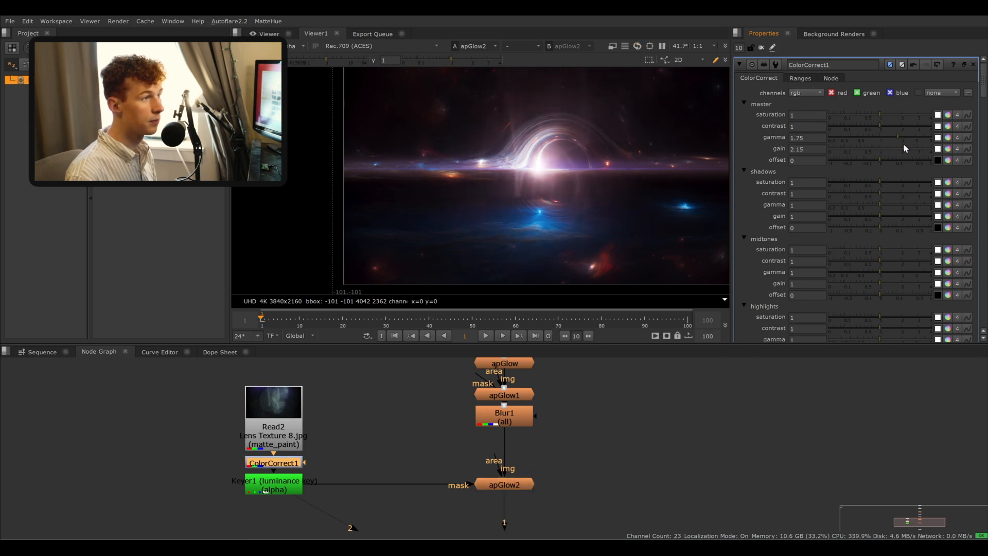
# - Open apGlow2 and set its max size to 1600, size falloff to 0.07 and response to 1.55
pyautogui.moveTo(529, 188); pyautogui.dragTo(445, 196, button='middle')
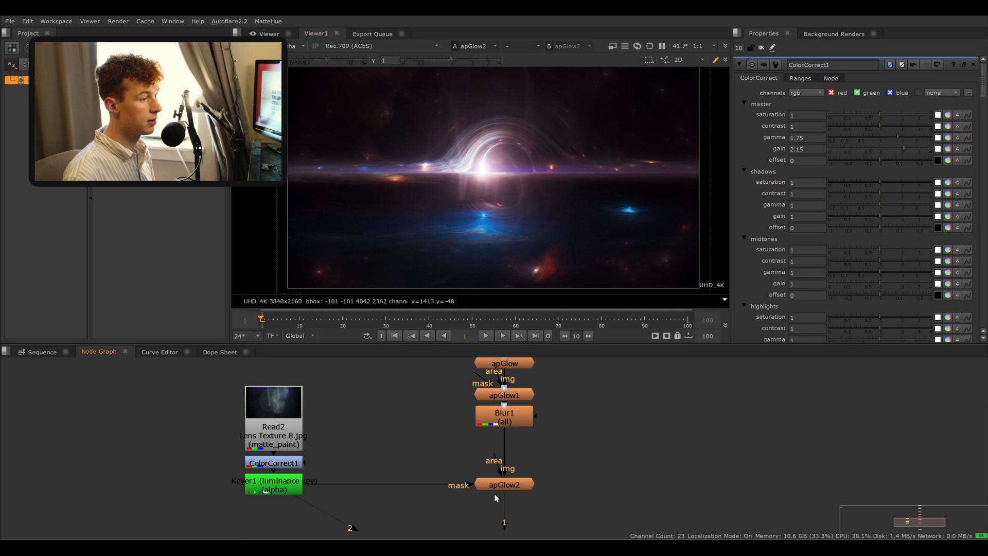
pyautogui.doubleClick(512, 484)
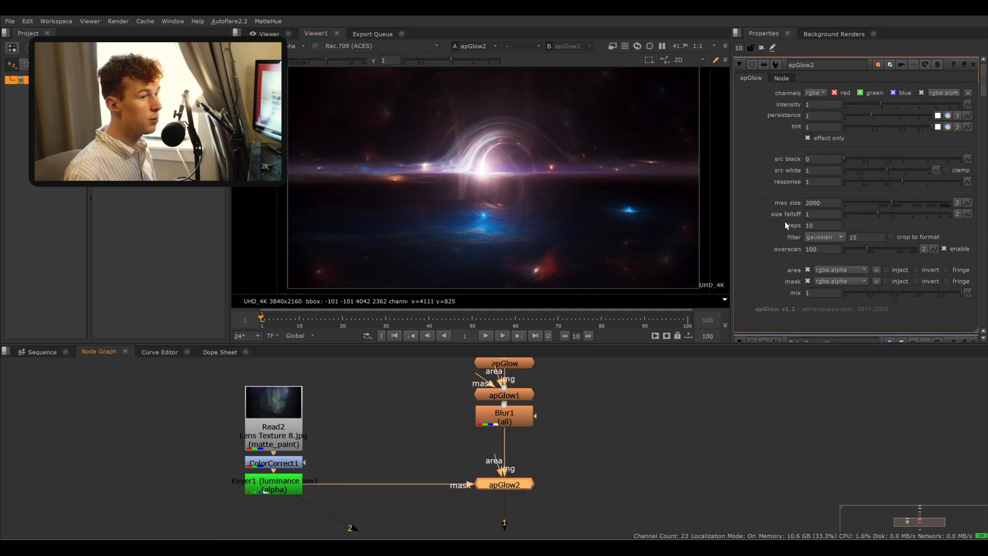
pyautogui.moveTo(894, 200)
pyautogui.mouseDown()
pyautogui.moveTo(865, 202)
pyautogui.moveTo(886, 201)
pyautogui.mouseUp()
pyautogui.moveTo(879, 212); pyautogui.dragTo(851, 212)
pyautogui.moveTo(902, 181)
pyautogui.mouseDown()
pyautogui.moveTo(891, 182)
pyautogui.moveTo(939, 183)
pyautogui.moveTo(917, 184)
pyautogui.mouseUp()
# - Tint apGlow2 pink with tint values 1, 0.620804 and 0.69337
pyautogui.click(948, 126)
pyautogui.scroll(-3, 772, 241)
pyautogui.scroll(3, 773, 241)
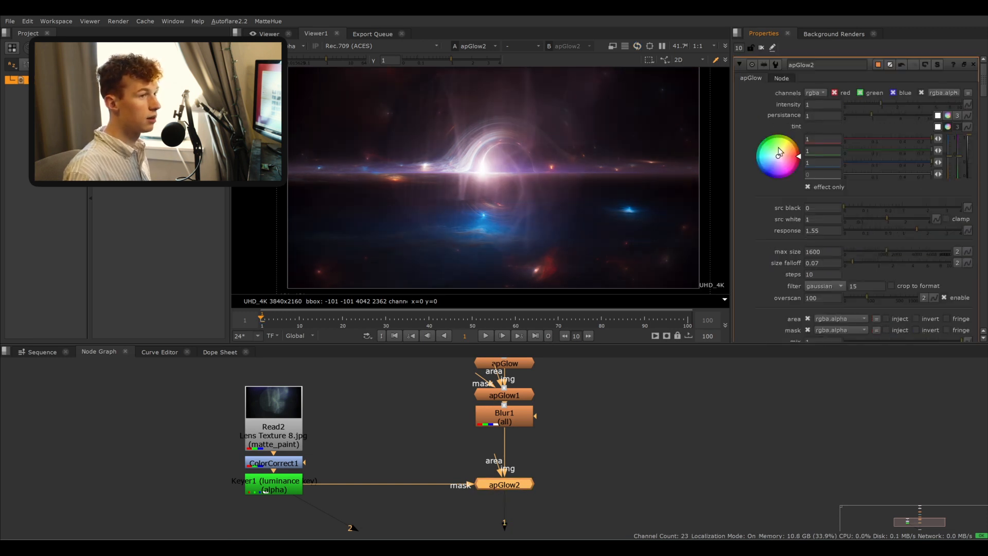
pyautogui.moveTo(801, 175); pyautogui.dragTo(845, 172)
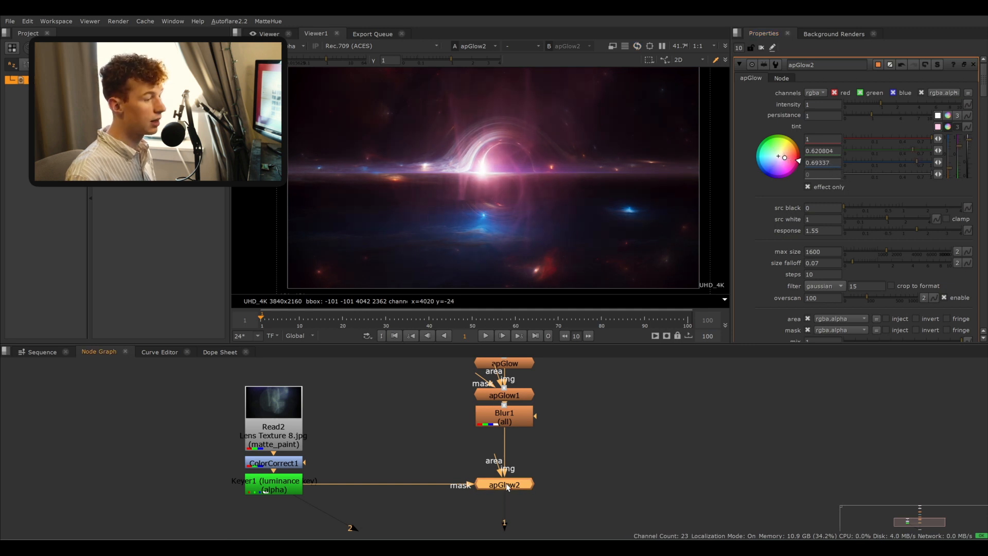
# - Toggle apGlow2 off and on to compare, then set its mix to 0.245
pyautogui.press('d')
pyautogui.press('d')
pyautogui.press('d')
pyautogui.press('d')
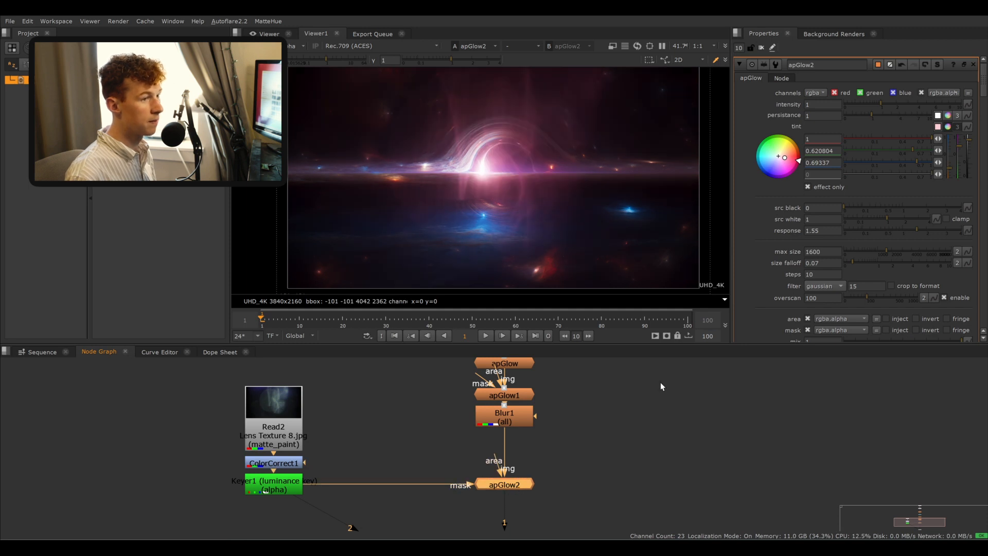
pyautogui.scroll(-5, 896, 266)
pyautogui.moveTo(858, 186)
pyautogui.mouseDown()
pyautogui.moveTo(846, 187)
pyautogui.moveTo(870, 188)
pyautogui.mouseUp()
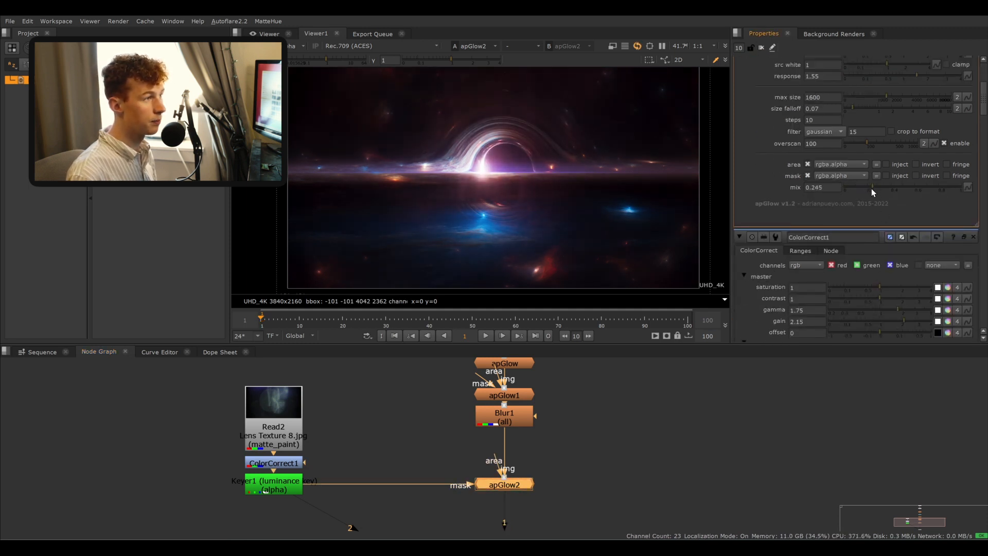
# - Raise Keyer1's low range point A to about 0.38
pyautogui.doubleClick(285, 489)
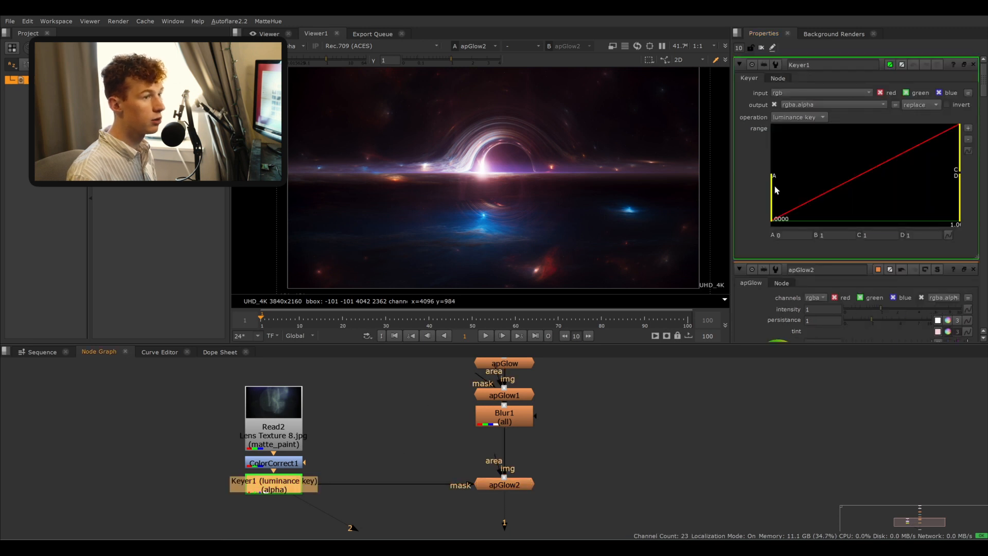
pyautogui.moveTo(776, 190); pyautogui.dragTo(890, 184)
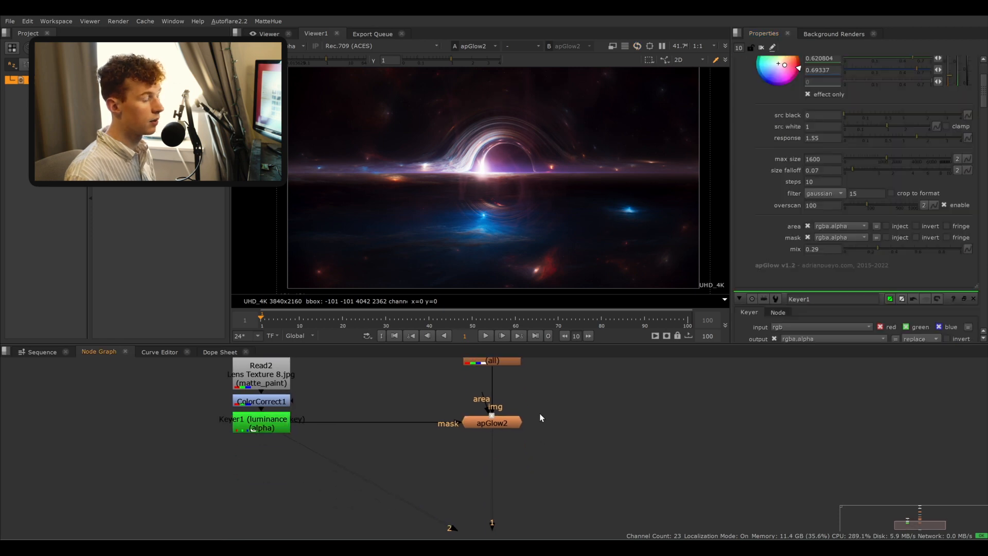
# - Add a Merge after apGlow2 with its A input taken from the Lens Texture 8.jpg read
pyautogui.moveTo(498, 426); pyautogui.dragTo(498, 425)
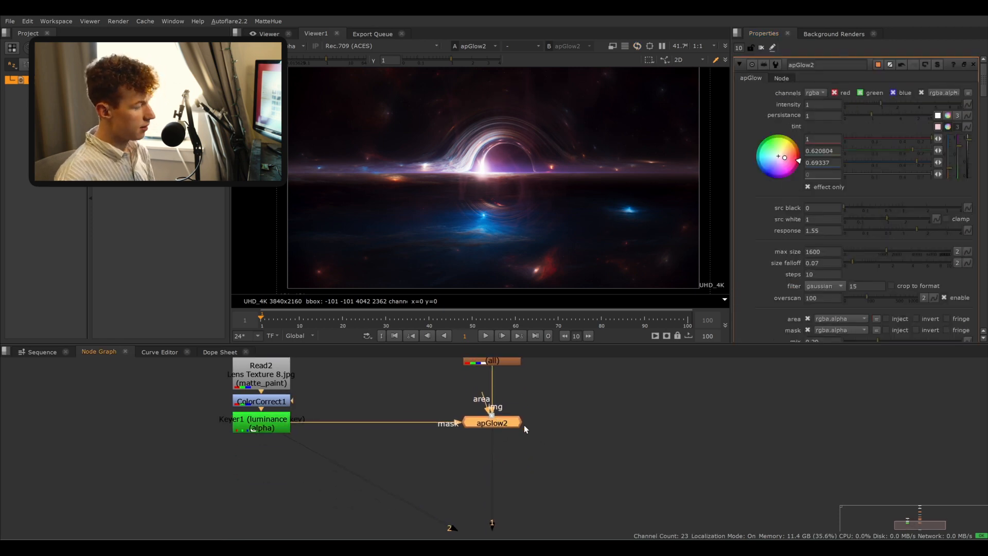
pyautogui.press('m')
pyautogui.moveTo(577, 420); pyautogui.dragTo(268, 384)
pyautogui.hotkey('shift', 'x')
pyautogui.click(267, 383)
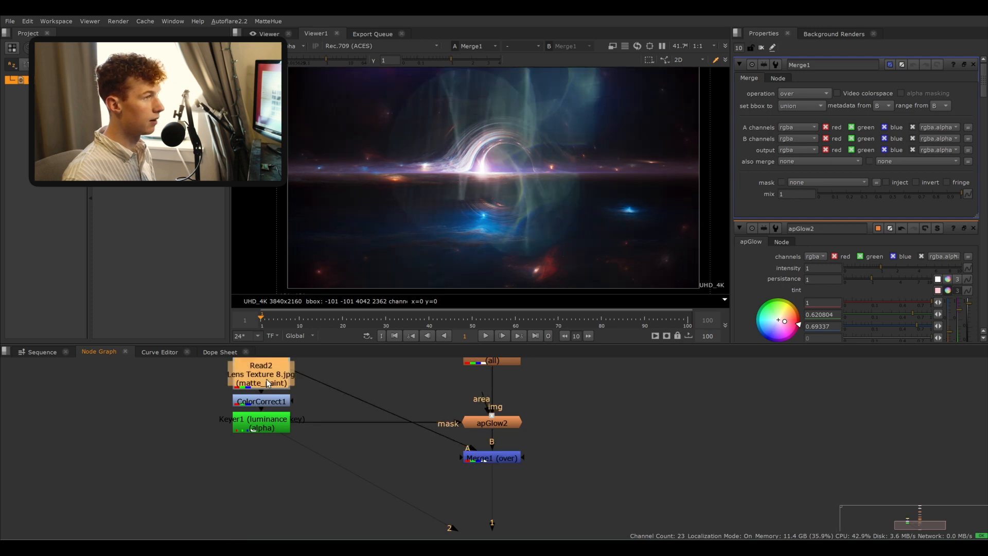
# - Set Merge1's operation to plus and its mix to 0.12
pyautogui.click(521, 458)
pyautogui.click(804, 97)
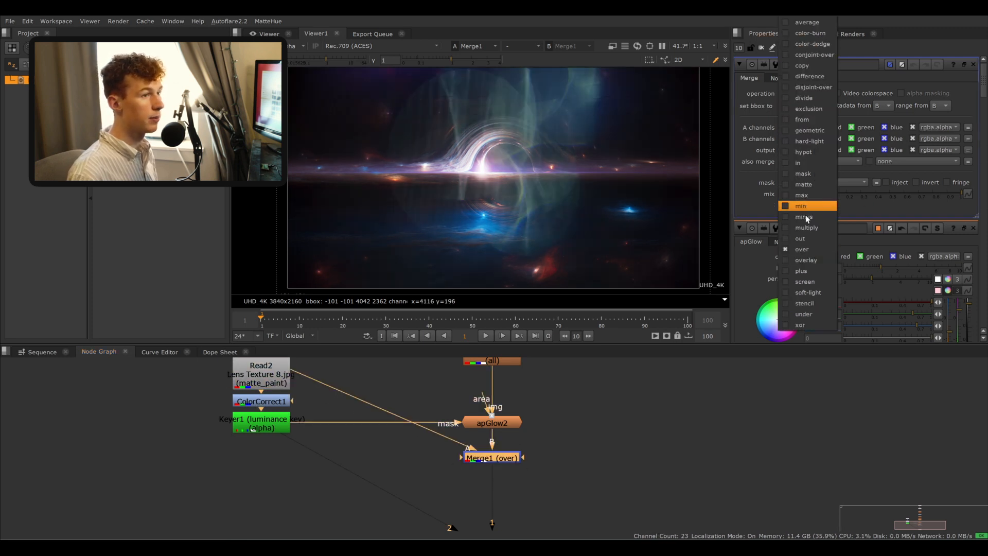
pyautogui.click(811, 265)
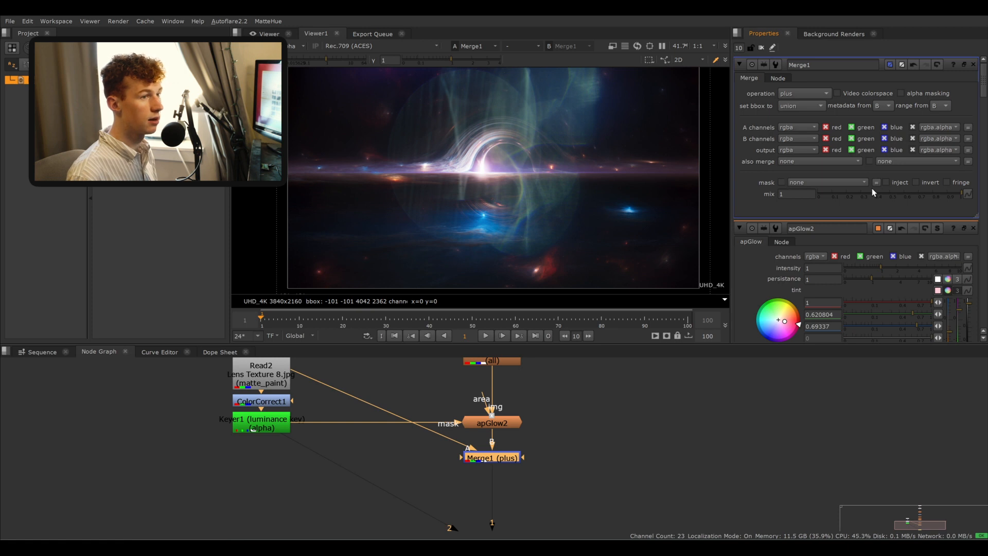
pyautogui.moveTo(872, 190); pyautogui.dragTo(851, 196)
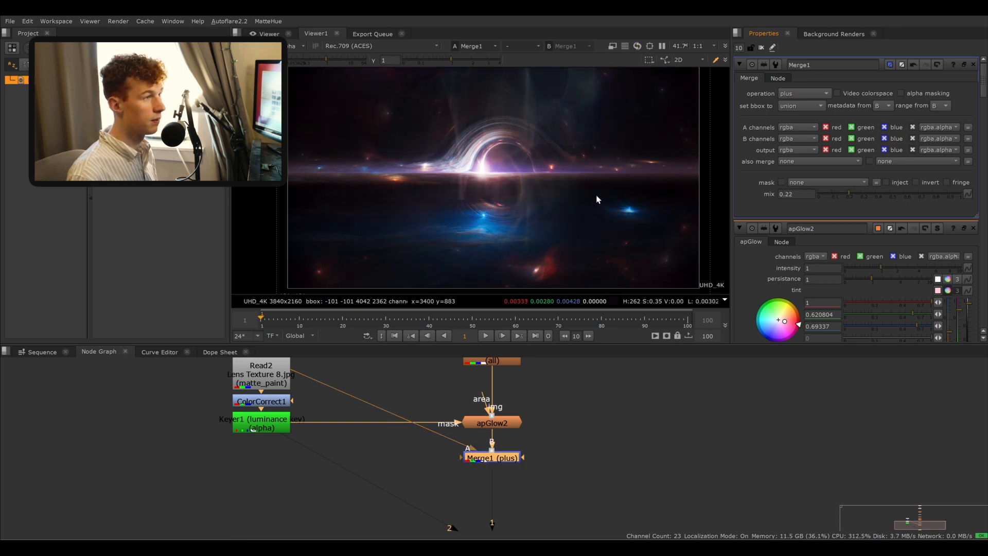
pyautogui.scroll(-1, 427, 211)
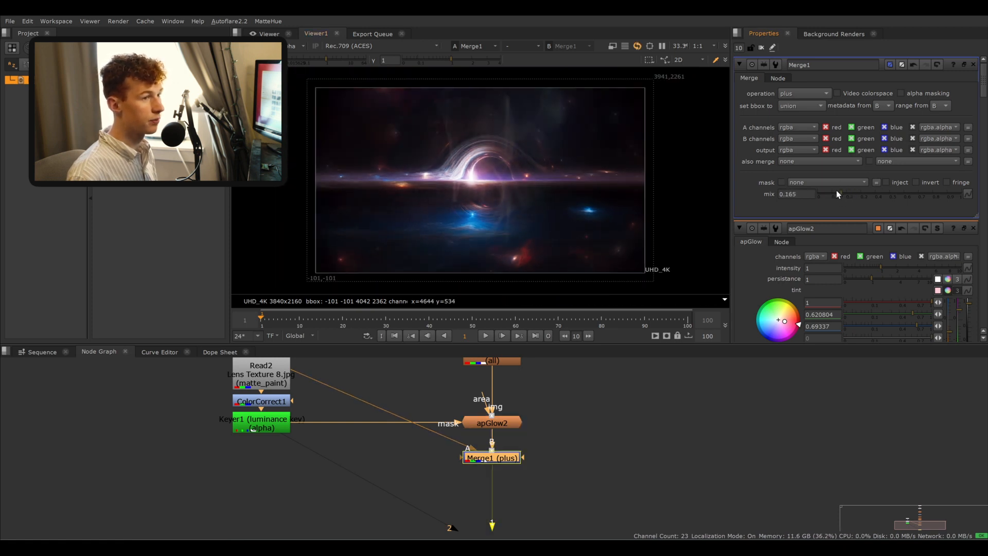
pyautogui.moveTo(840, 192)
pyautogui.mouseDown()
pyautogui.moveTo(818, 193)
pyautogui.moveTo(835, 196)
pyautogui.mouseUp()
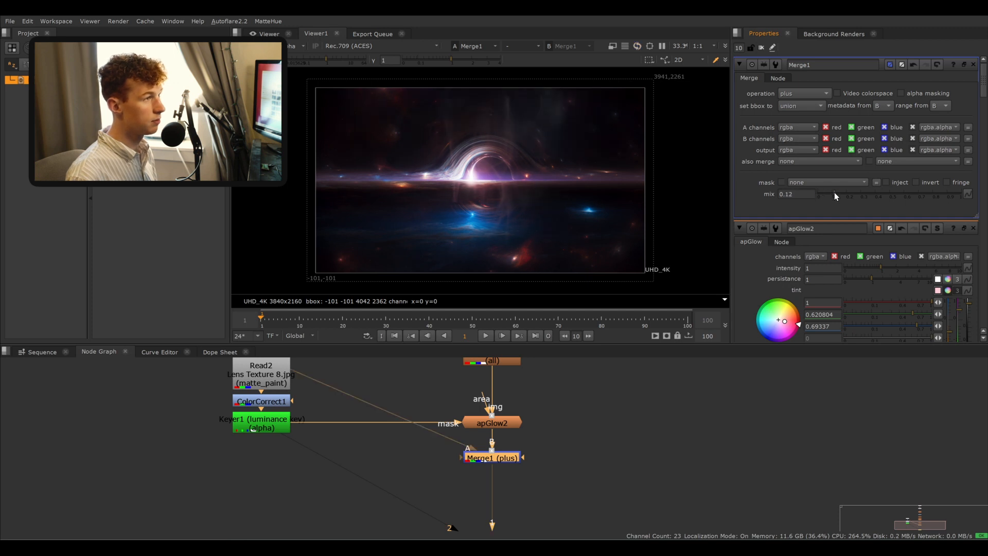
# - Import the Lens Texture 6.jpg image file into the node graph as a new read node
pyautogui.moveTo(386, 384); pyautogui.dragTo(388, 408, button='middle')
pyautogui.doubleClick(494, 447)
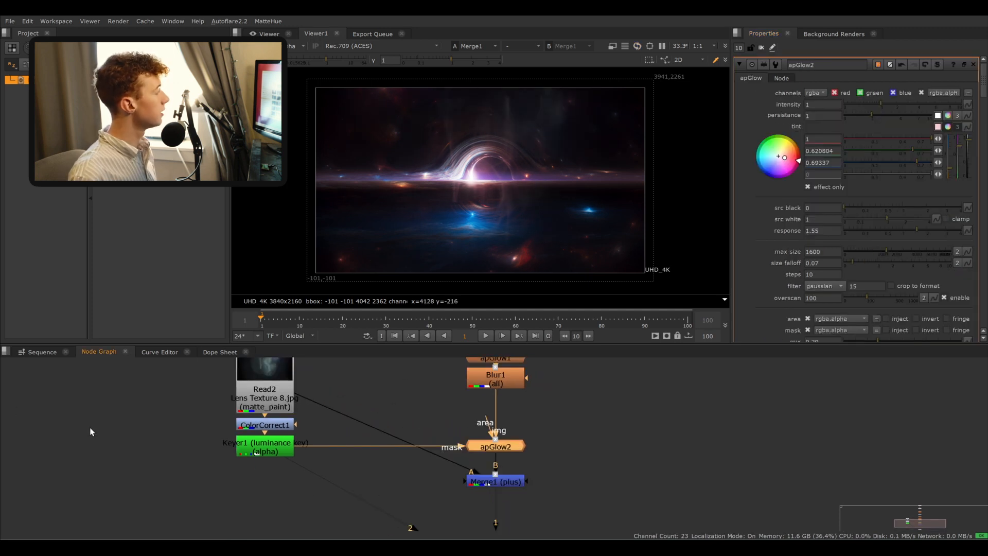
pyautogui.moveTo(91, 431); pyautogui.dragTo(136, 486, button='middle')
pyautogui.moveTo(111, 408)
pyautogui.mouseDown()
pyautogui.moveTo(214, 419)
pyautogui.moveTo(93, 404)
pyautogui.mouseUp()
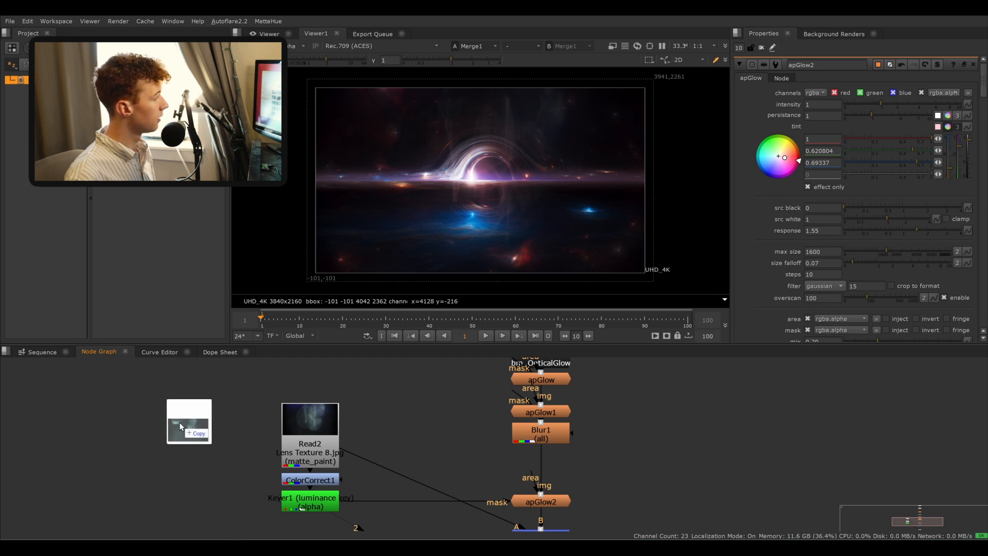
pyautogui.moveTo(328, 436); pyautogui.dragTo(327, 388)
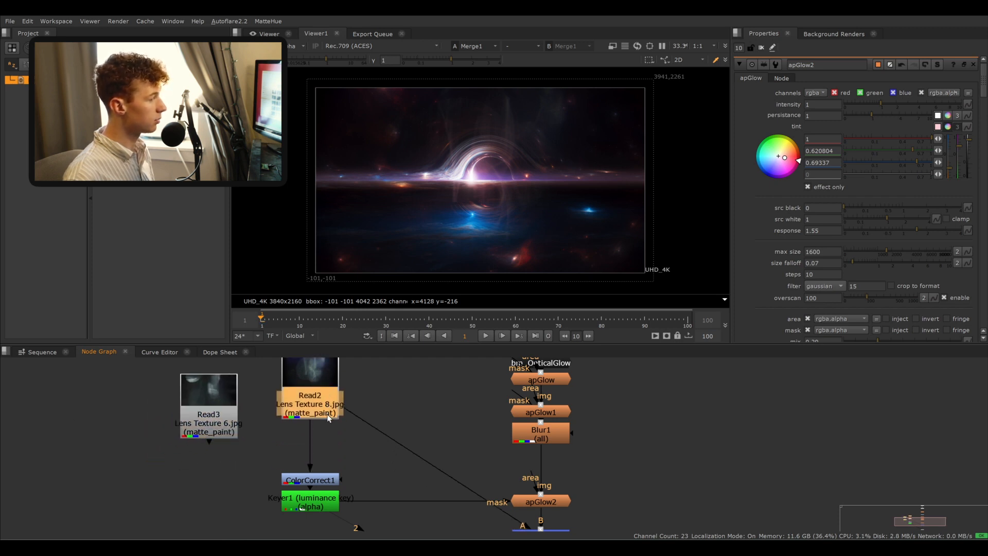
pyautogui.press('c')
pyautogui.press('Delete')
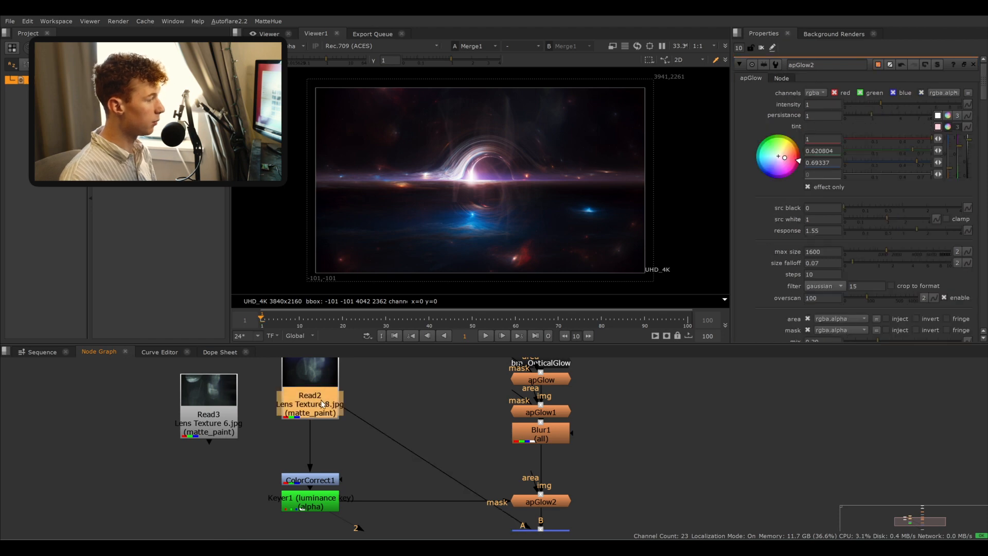
# - Add a Transform under the texture read, delete the Lens Texture 8.jpg read and connect Lens Texture 6.jpg into Transform1
pyautogui.press('t')
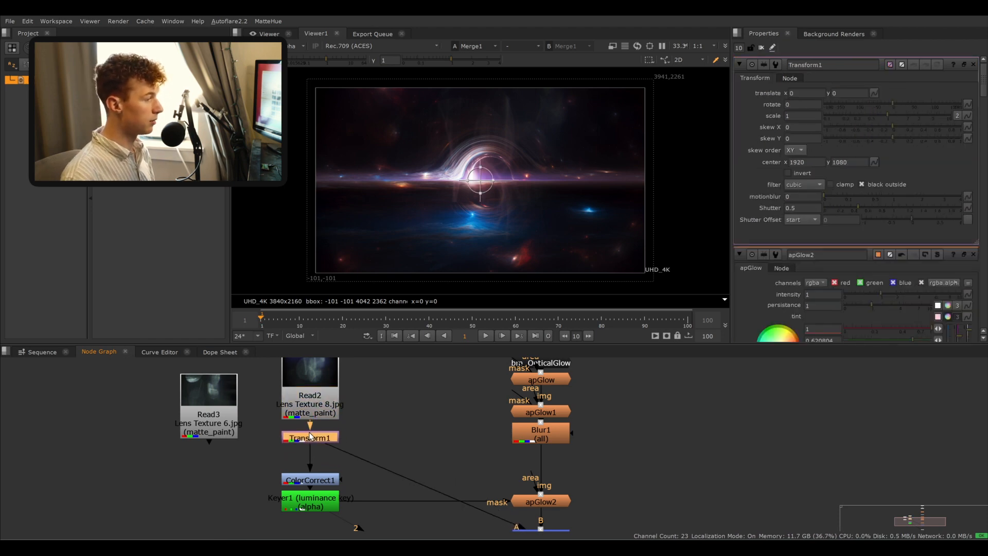
pyautogui.press('Delete')
pyautogui.moveTo(295, 431); pyautogui.dragTo(299, 435)
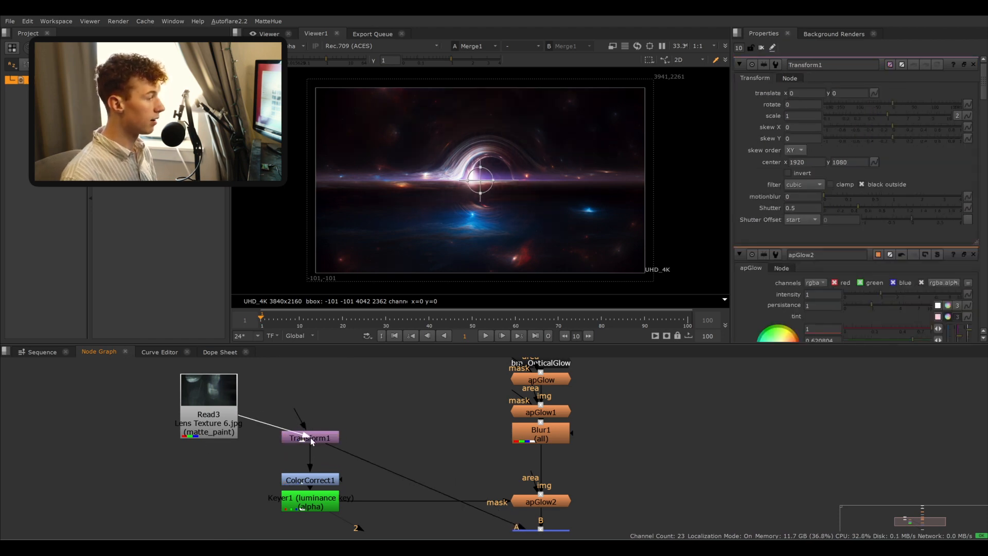
pyautogui.moveTo(201, 414); pyautogui.dragTo(300, 380)
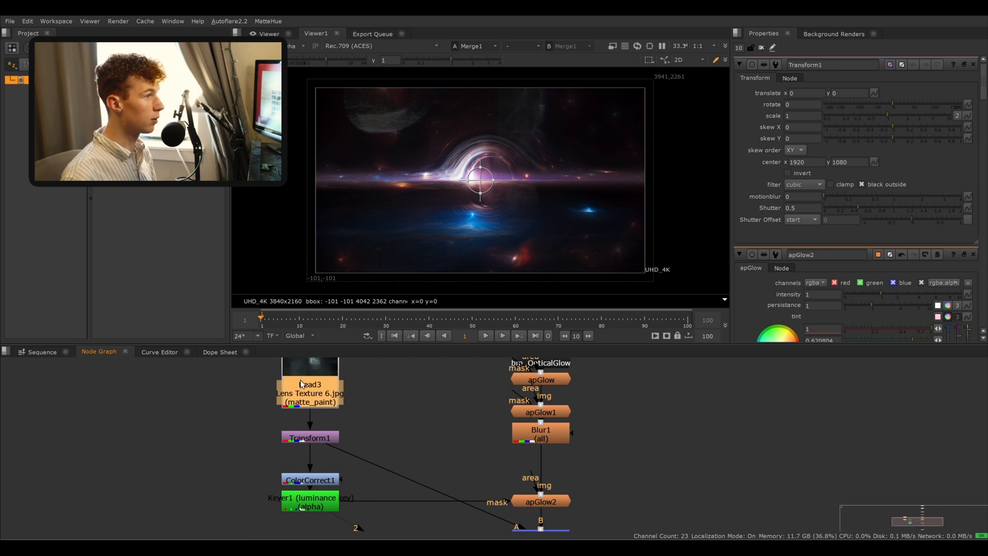
# - Compare the composite in the viewer with the new lens texture toggled off and on
pyautogui.click(433, 427)
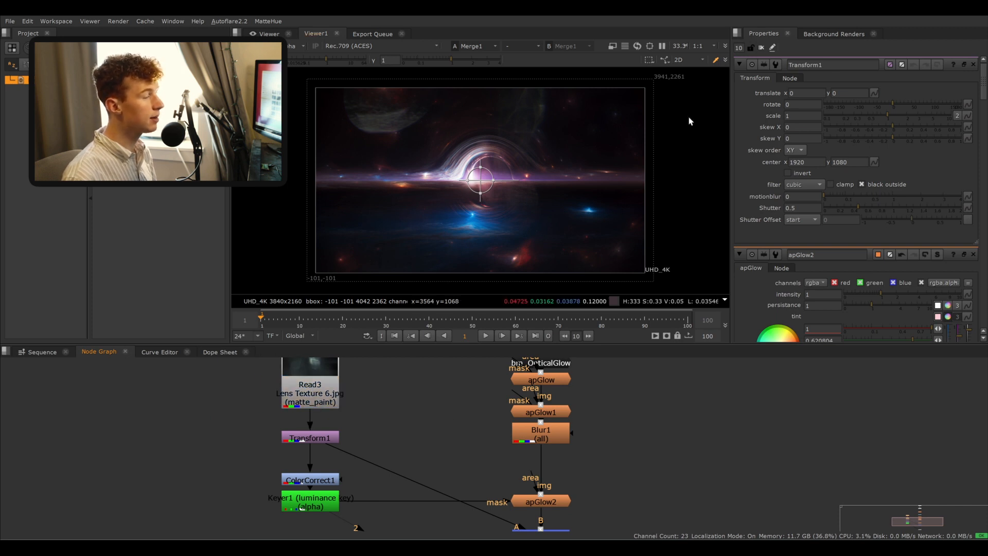
pyautogui.click(762, 48)
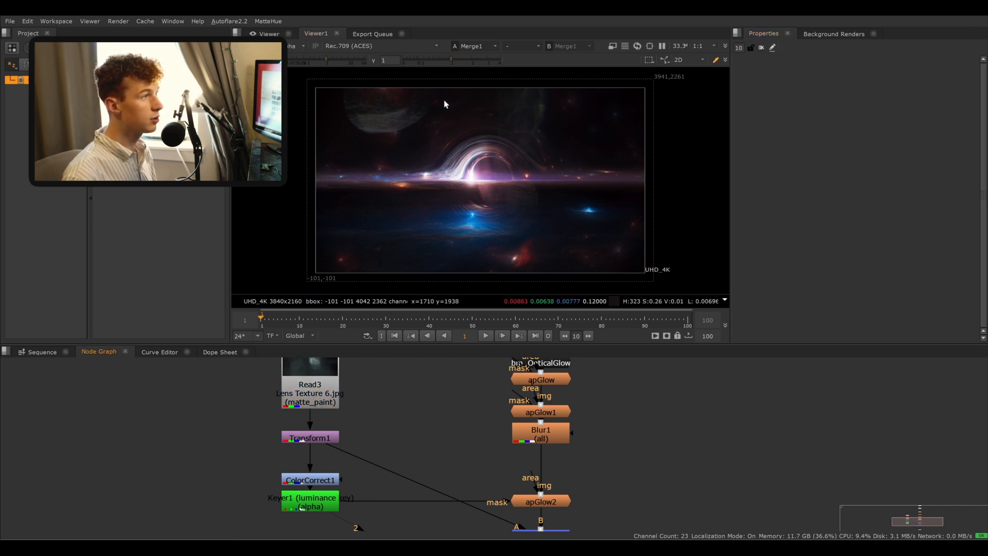
pyautogui.click(322, 391)
pyautogui.press('d')
pyautogui.moveTo(417, 402); pyautogui.dragTo(386, 390, button='middle')
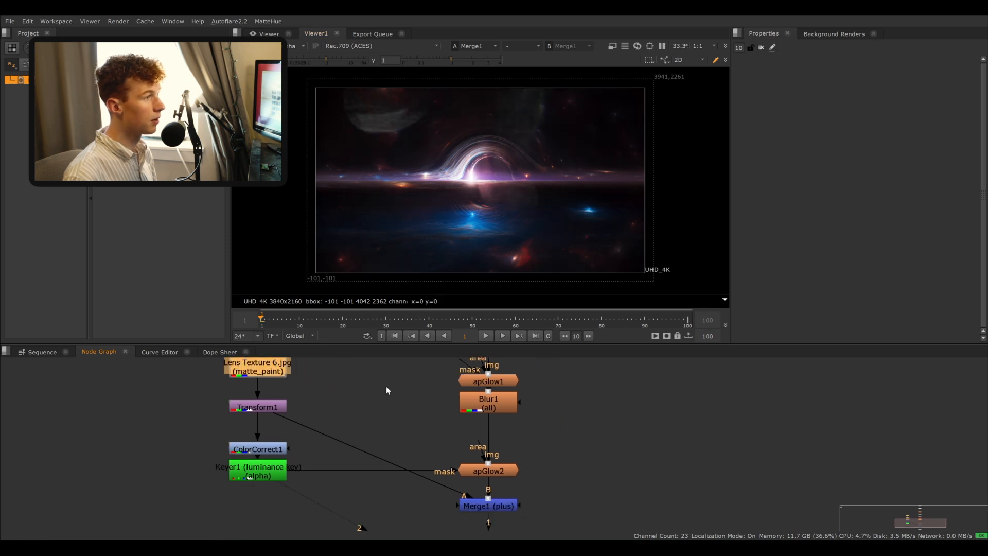
pyautogui.scroll(4, 468, 189)
pyautogui.moveTo(469, 186); pyautogui.dragTo(480, 188, button='middle')
pyautogui.moveTo(315, 391); pyautogui.dragTo(330, 410, button='middle')
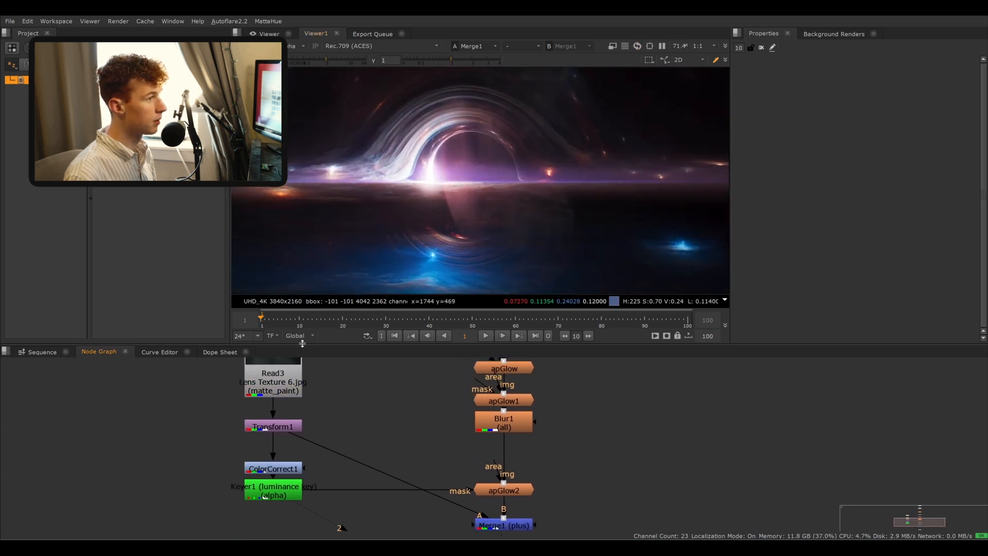
# - Insert a ColorCorrect directly below the Lens Texture 6.jpg read
pyautogui.moveTo(297, 368); pyautogui.dragTo(326, 424, button='middle')
pyautogui.moveTo(313, 434); pyautogui.dragTo(290, 420)
pyautogui.doubleClick(314, 412)
pyautogui.press('c')
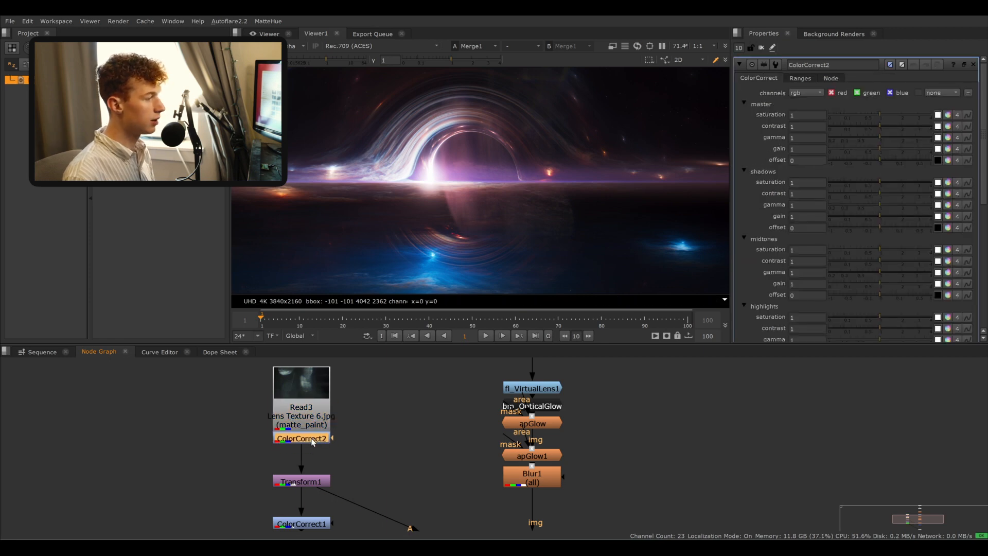
# - View ColorCorrect2's output and tint its master gain to 1, 0.677172 and 0.936946
pyautogui.scroll(-1, 505, 190)
pyautogui.moveTo(505, 190); pyautogui.dragTo(608, 289, button='middle')
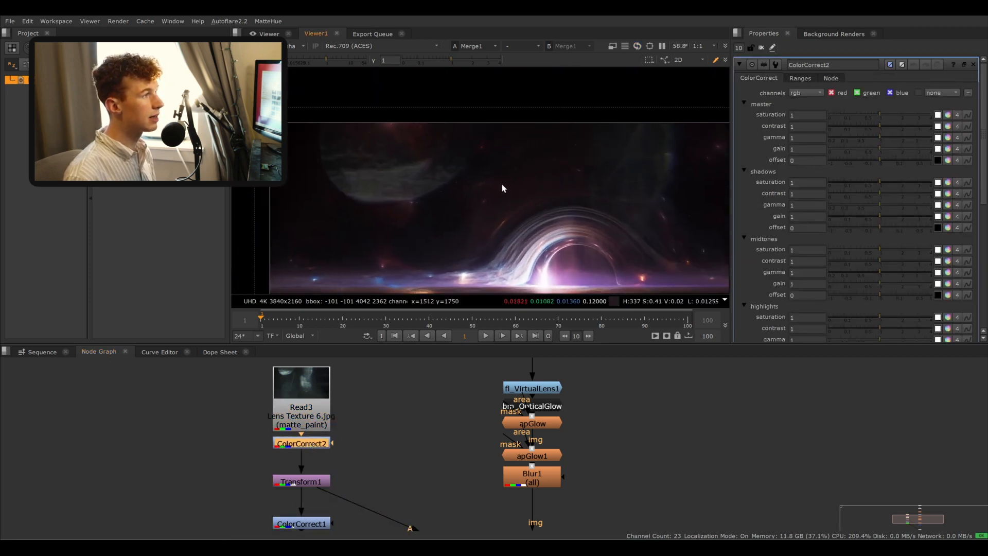
pyautogui.click(315, 449)
pyautogui.click(317, 448)
pyautogui.press('2')
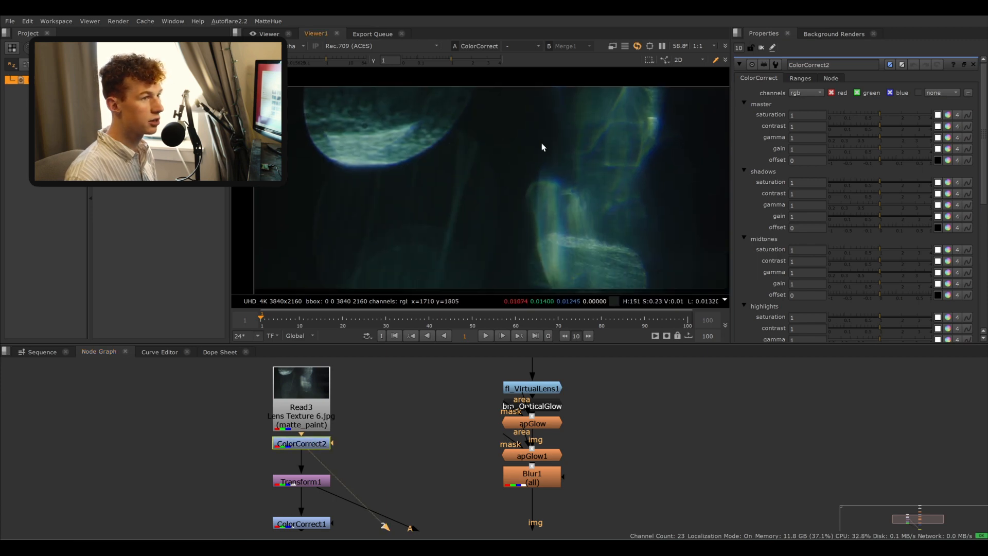
pyautogui.click(949, 149)
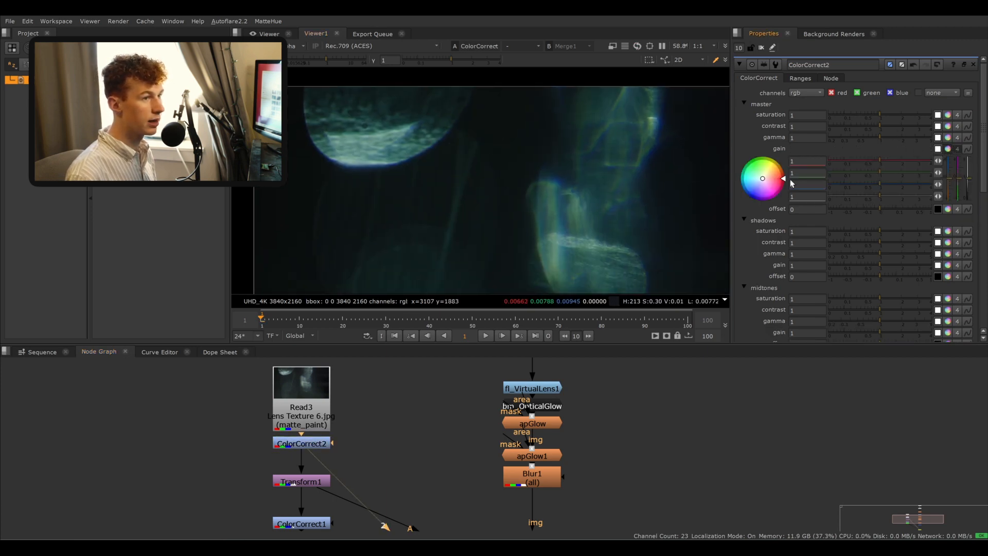
pyautogui.moveTo(777, 203); pyautogui.dragTo(808, 223)
pyautogui.scroll(-3, 529, 175)
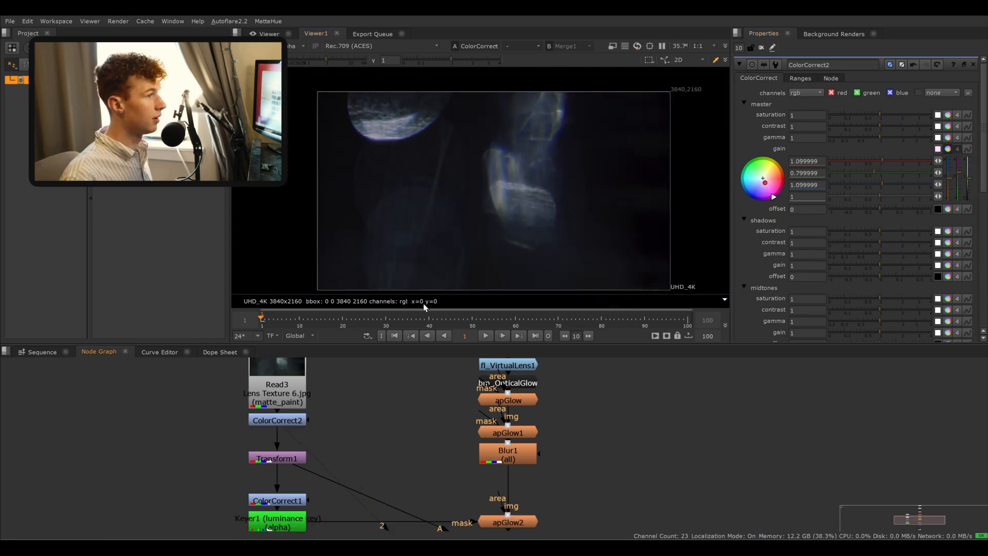
# - Examine the final composite up close in the viewer
pyautogui.moveTo(555, 504); pyautogui.dragTo(526, 419, button='middle')
pyautogui.moveTo(530, 474); pyautogui.dragTo(472, 448, button='middle')
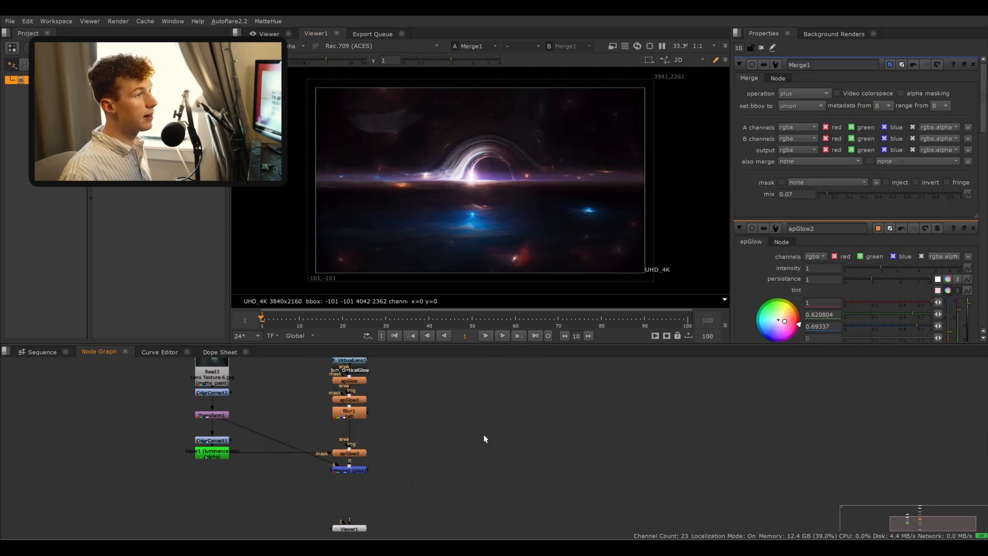
pyautogui.scroll(4, 495, 196)
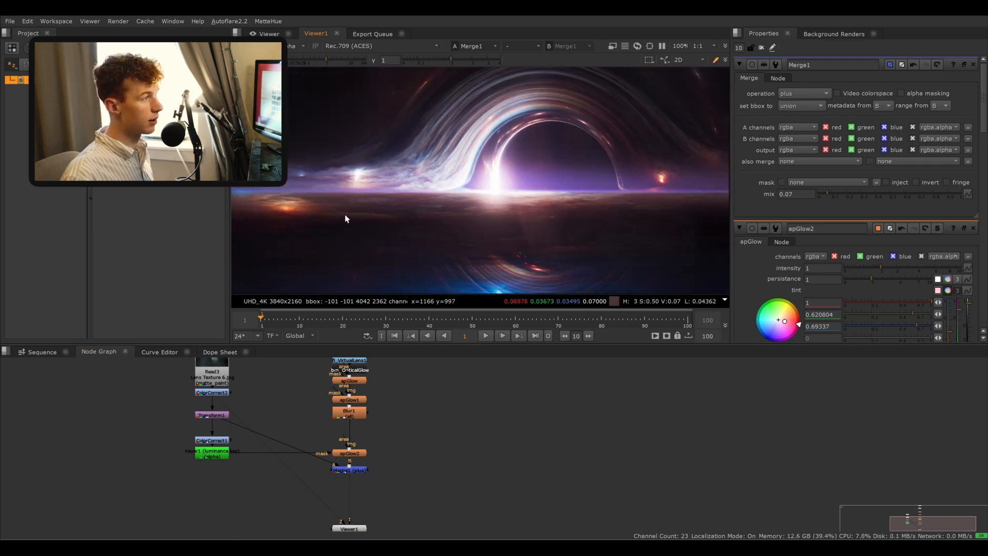
pyautogui.scroll(2, 345, 214)
pyautogui.moveTo(449, 189); pyautogui.dragTo(405, 237, button='middle')
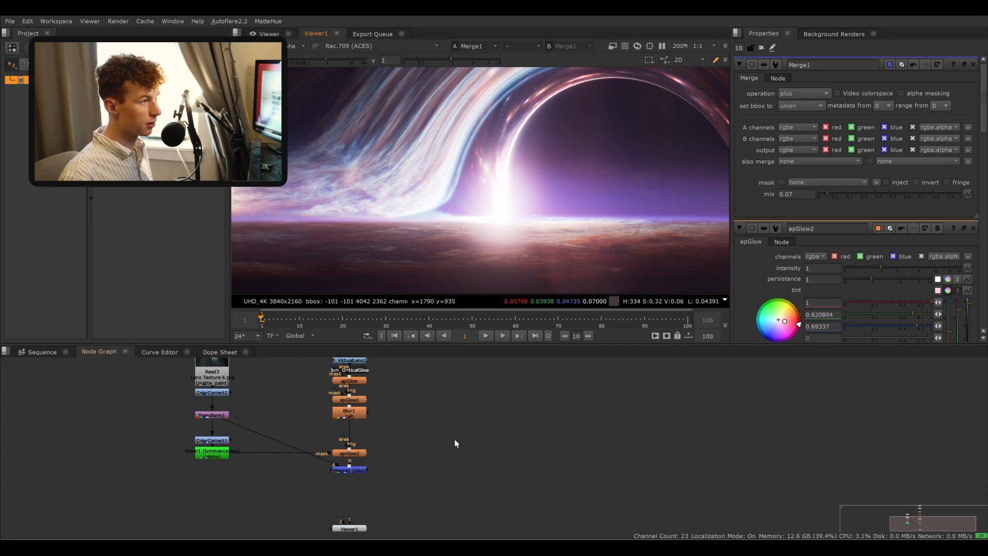
pyautogui.moveTo(455, 440); pyautogui.dragTo(461, 478, button='middle')
pyautogui.moveTo(460, 394); pyautogui.dragTo(471, 454, button='middle')
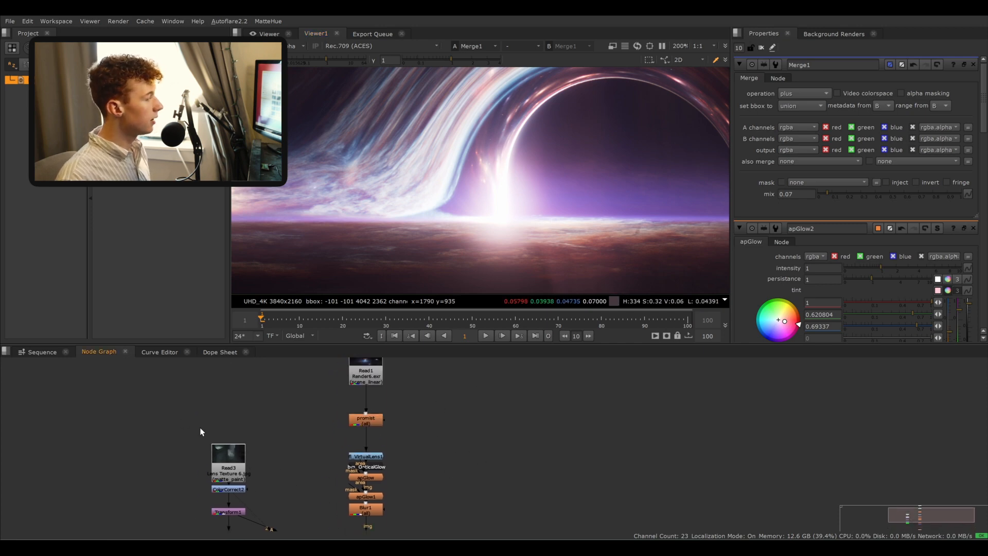
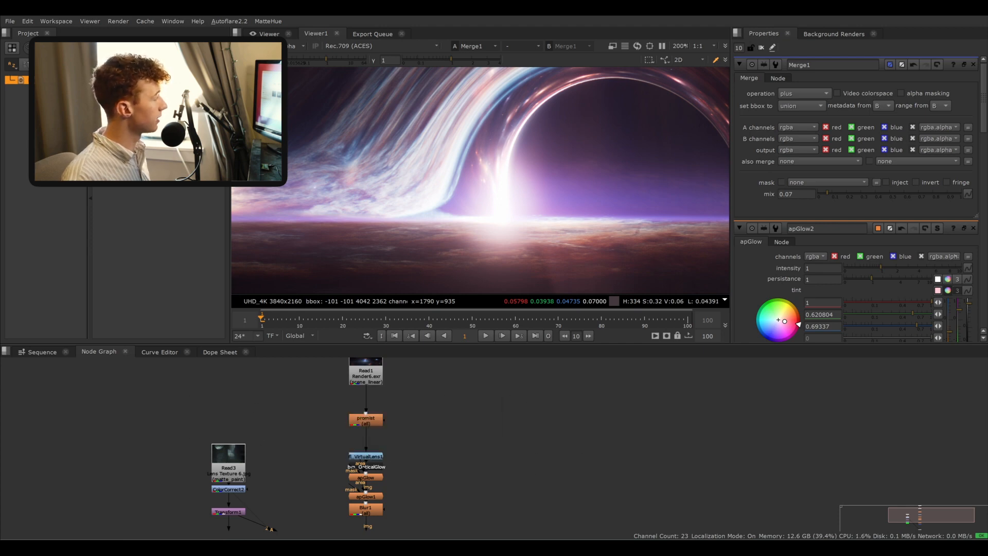
# - Import the icon_1.png convolution image into the node graph and view it fitted in the viewer
pyautogui.moveTo(0, 402); pyautogui.dragTo(448, 382)
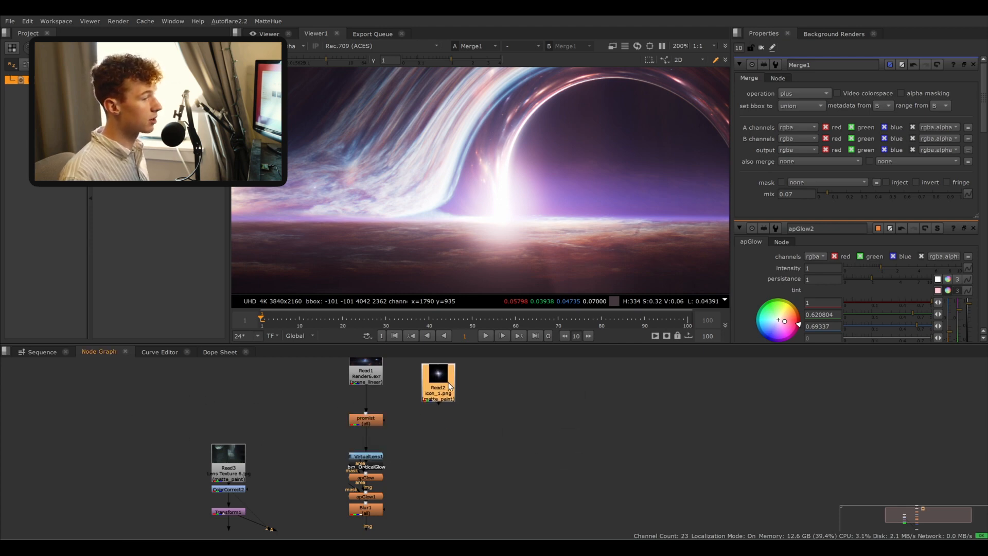
pyautogui.press('1')
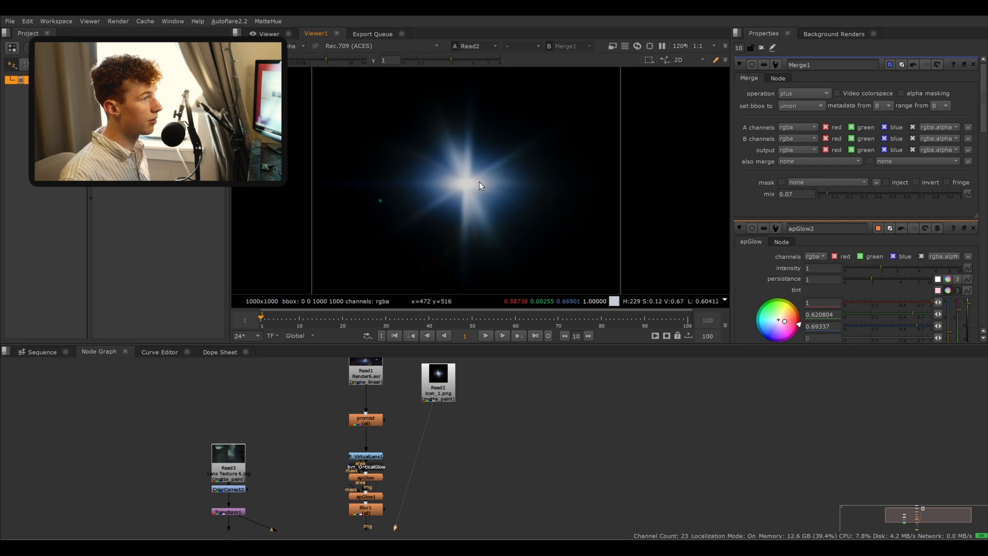
pyautogui.moveTo(480, 181); pyautogui.dragTo(495, 182, button='middle')
pyautogui.press('f')
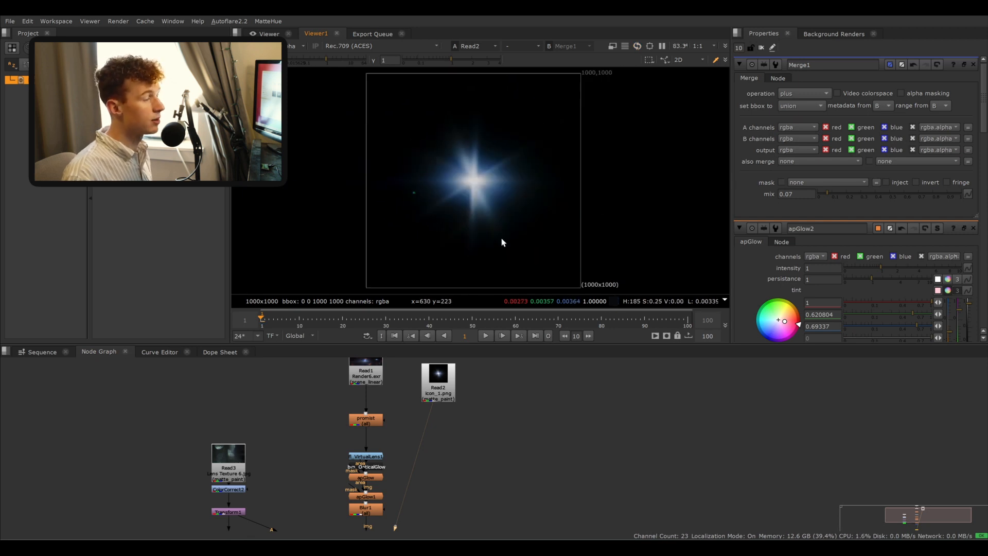
# - Insert a BokehBlur node directly below the Merge1 (plus) node
pyautogui.moveTo(434, 395); pyautogui.dragTo(474, 487)
pyautogui.moveTo(463, 481); pyautogui.dragTo(446, 371, button='middle')
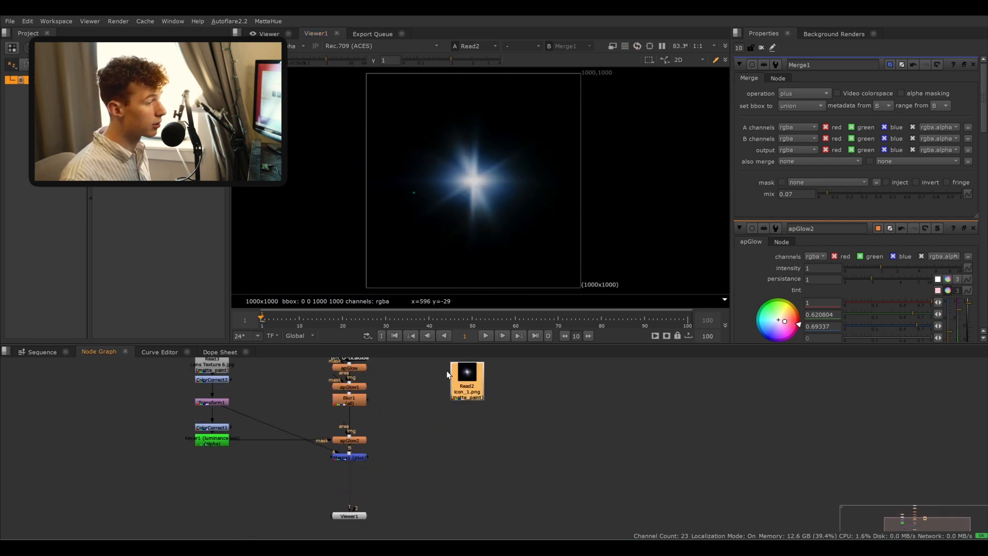
pyautogui.moveTo(469, 443); pyautogui.dragTo(465, 395, button='middle')
pyautogui.press('1')
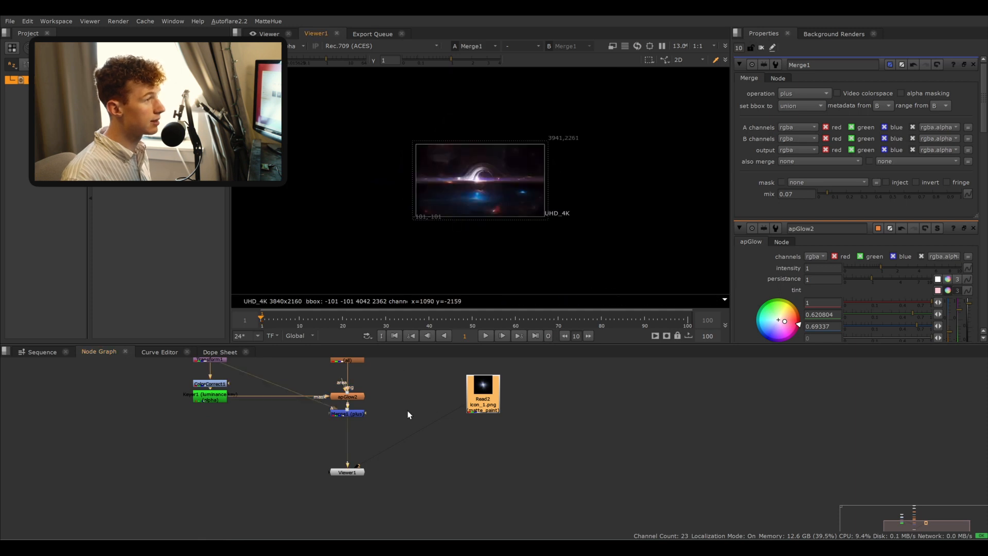
pyautogui.scroll(3, 382, 411)
pyautogui.scroll(5, 483, 206)
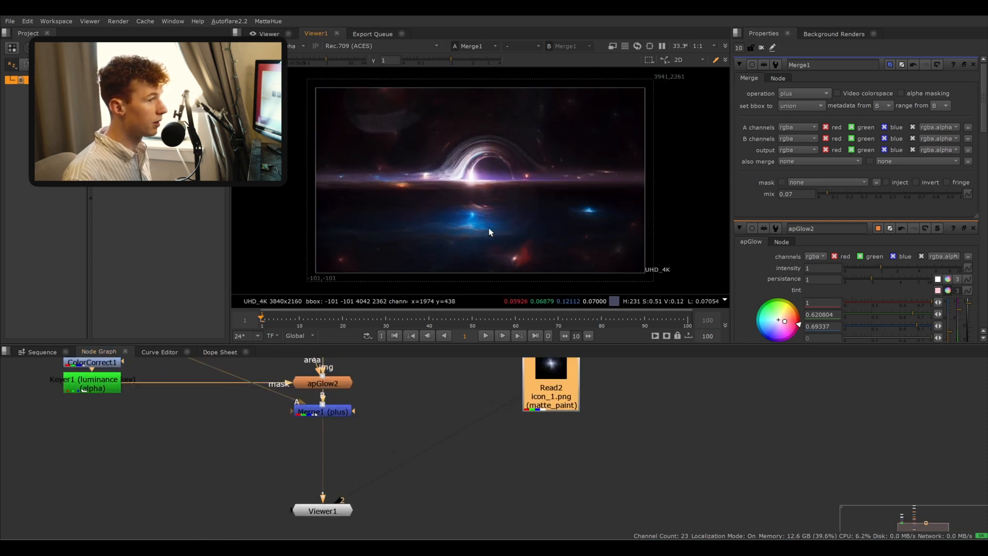
pyautogui.click(353, 414)
pyautogui.click(342, 407)
pyautogui.press('Tab')
pyautogui.write('bo')
pyautogui.press('Return')
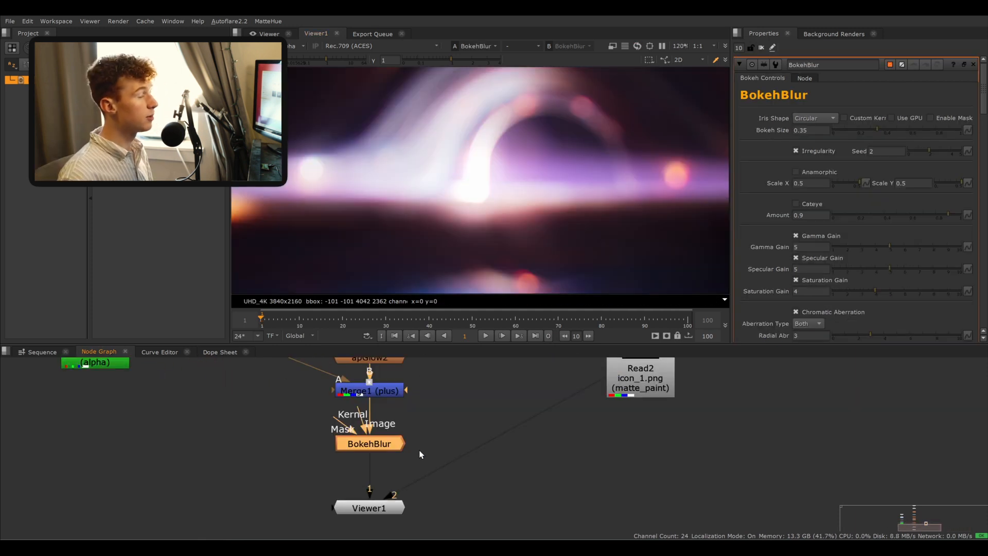
pyautogui.moveTo(392, 440); pyautogui.dragTo(393, 442)
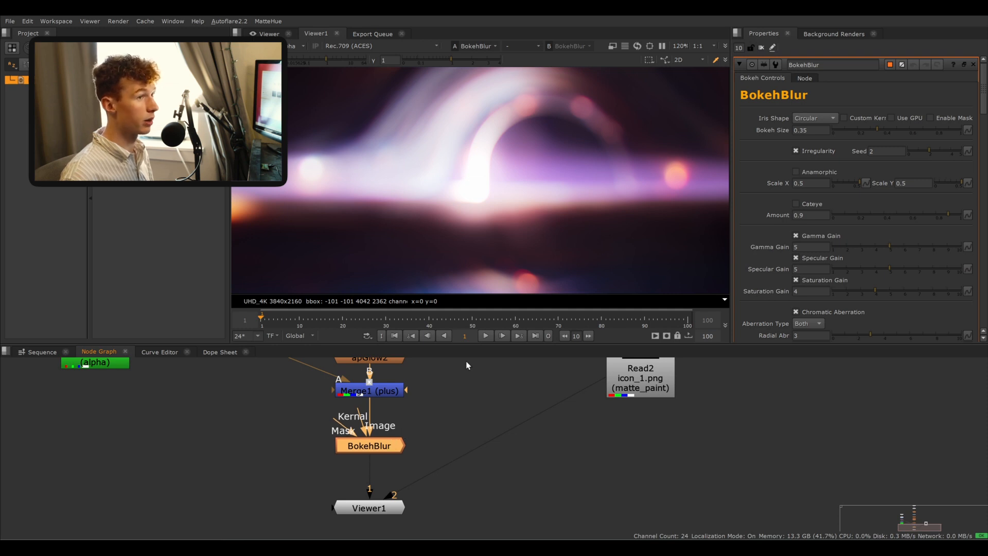
# - Enable the BokehBlur's Custom Kernel and connect its Kernel input to the icon_1.png read
pyautogui.scroll(-2, 590, 200)
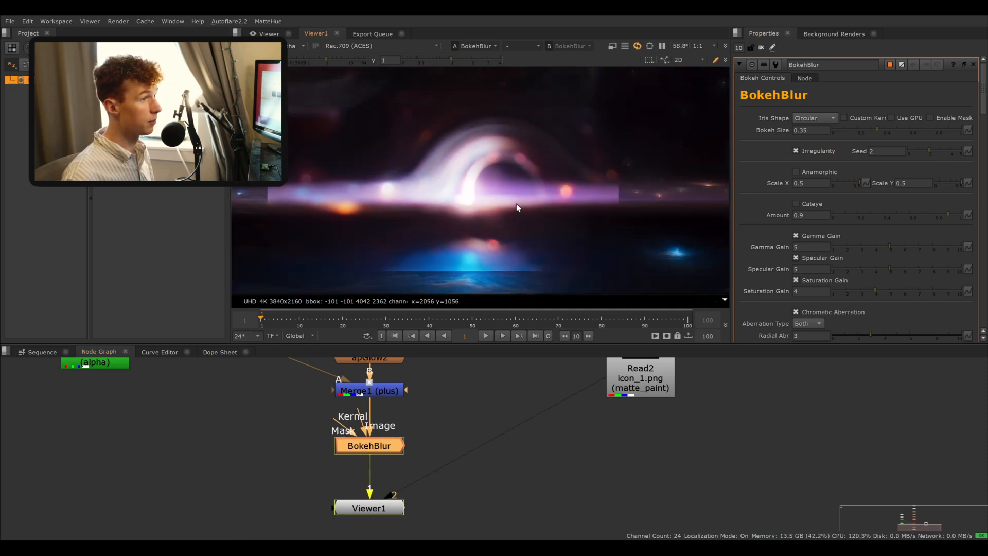
pyautogui.scroll(-1, 520, 203)
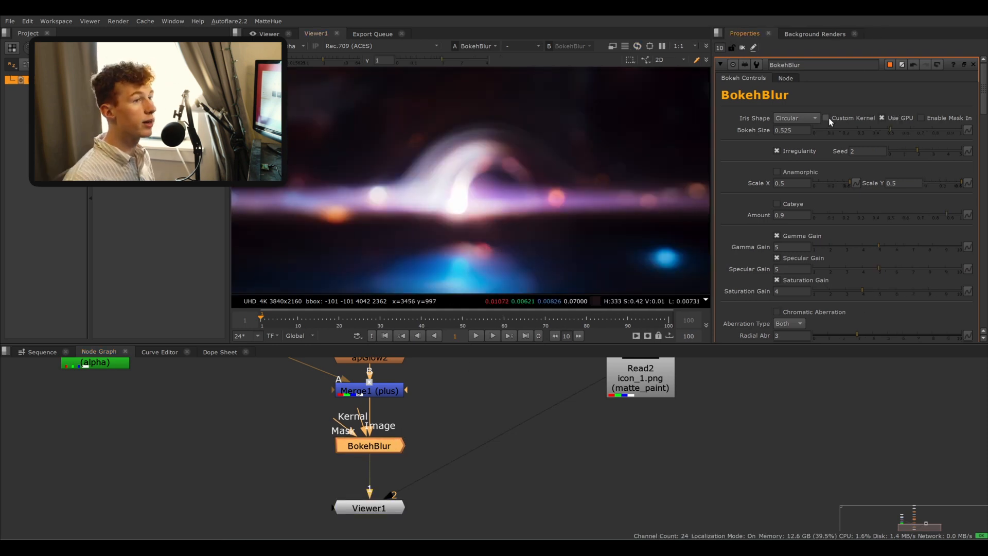
pyautogui.click(826, 119)
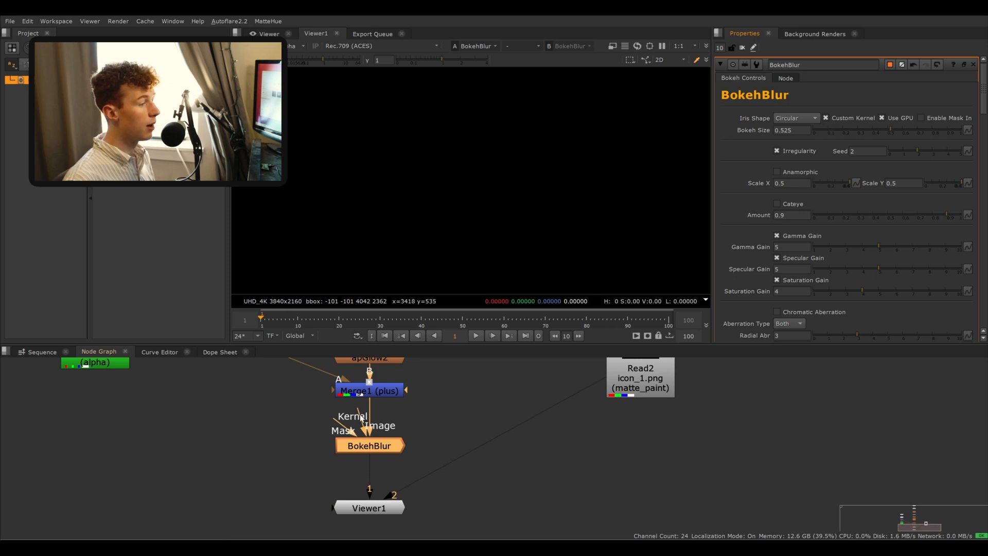
pyautogui.moveTo(362, 420); pyautogui.dragTo(625, 390)
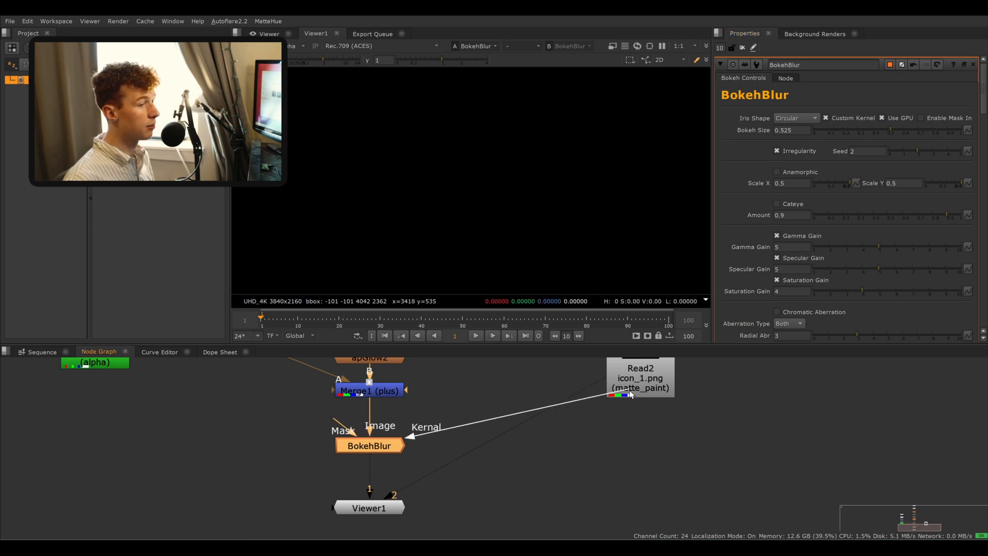
pyautogui.moveTo(533, 229); pyautogui.dragTo(549, 202, button='middle')
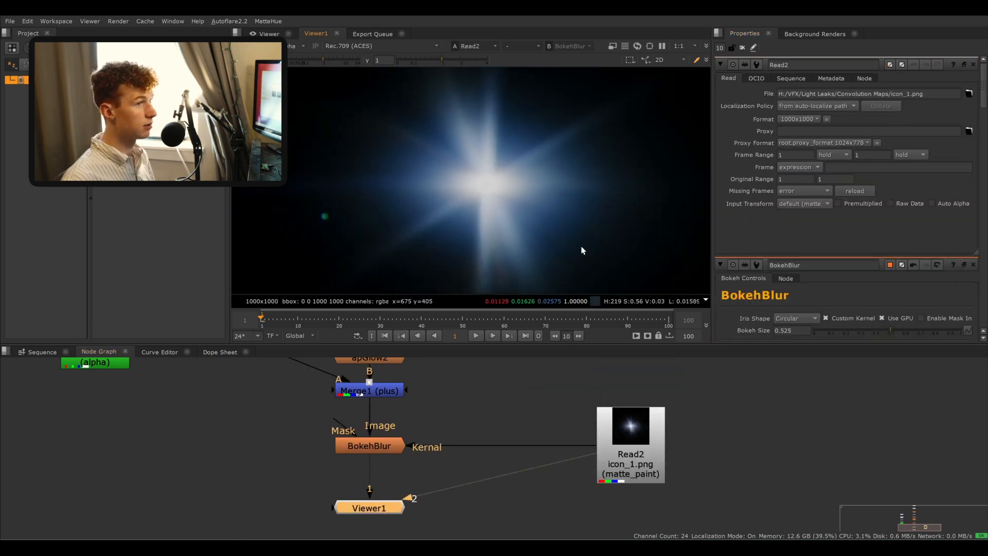
pyautogui.click(450, 407)
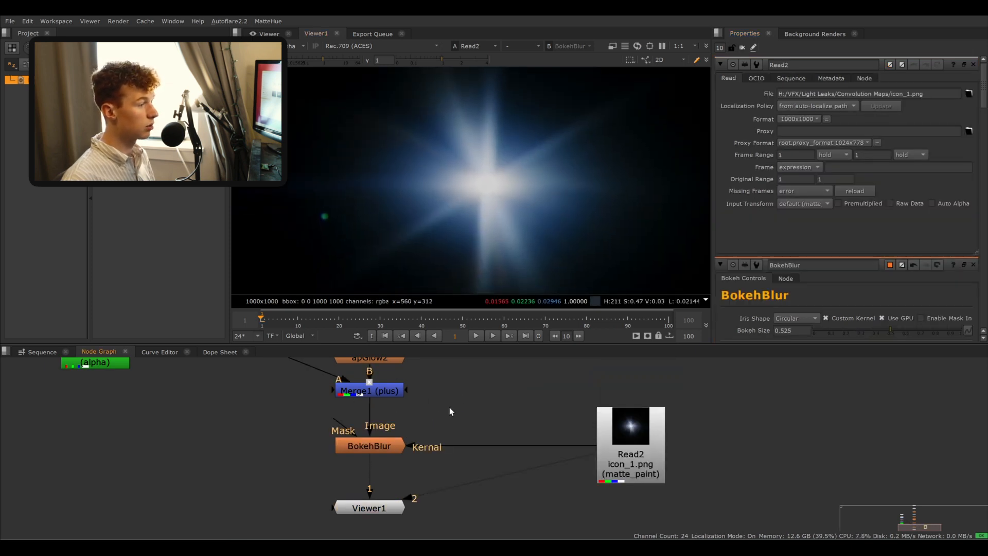
# - Add a luminance Keyer after the icon_1.png read feeding the BokehBlur kernel, and view the BokehBlur output
pyautogui.click(378, 446)
pyautogui.press('1')
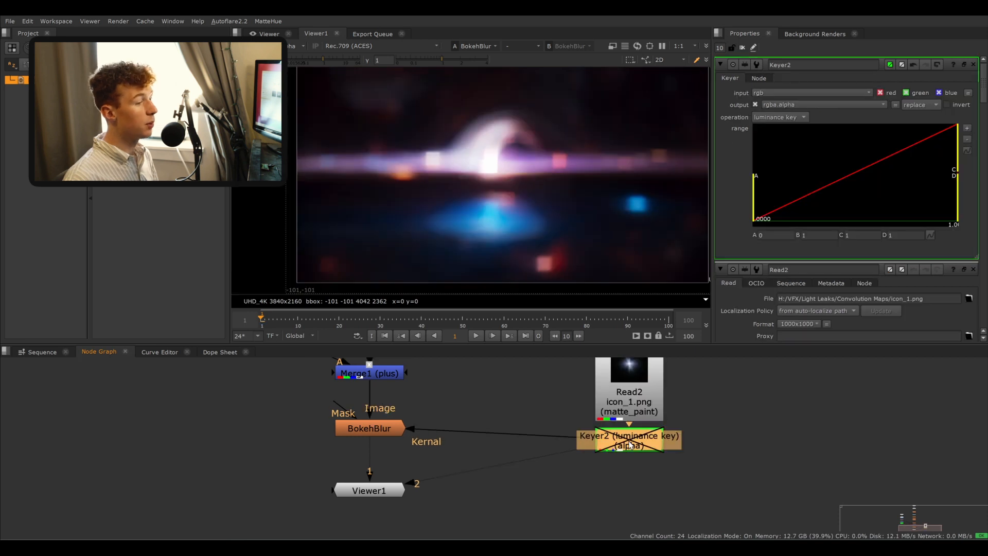
pyautogui.press('d')
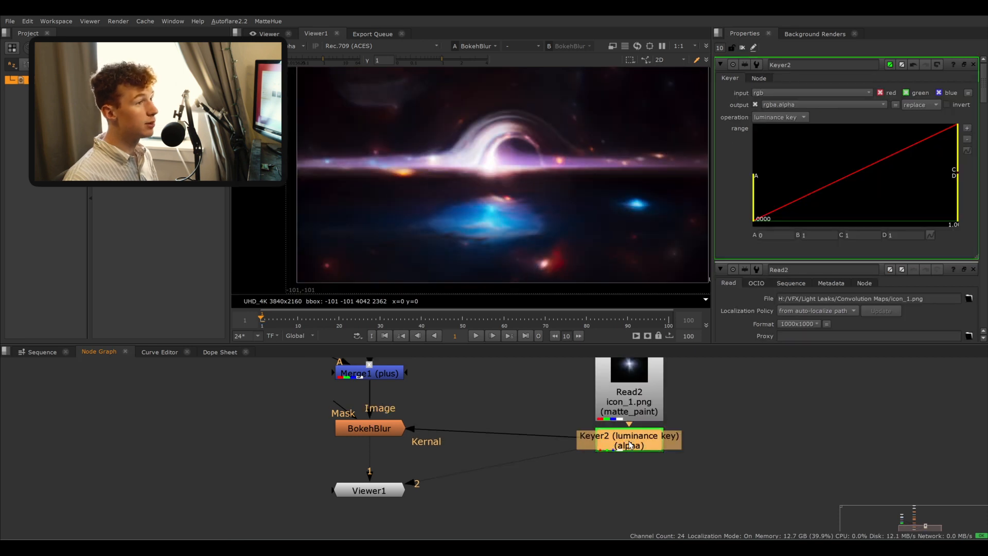
# - Examine the bokeh-blurred result up close in the viewer and open the BokehBlur's properties
pyautogui.scroll(5, 611, 161)
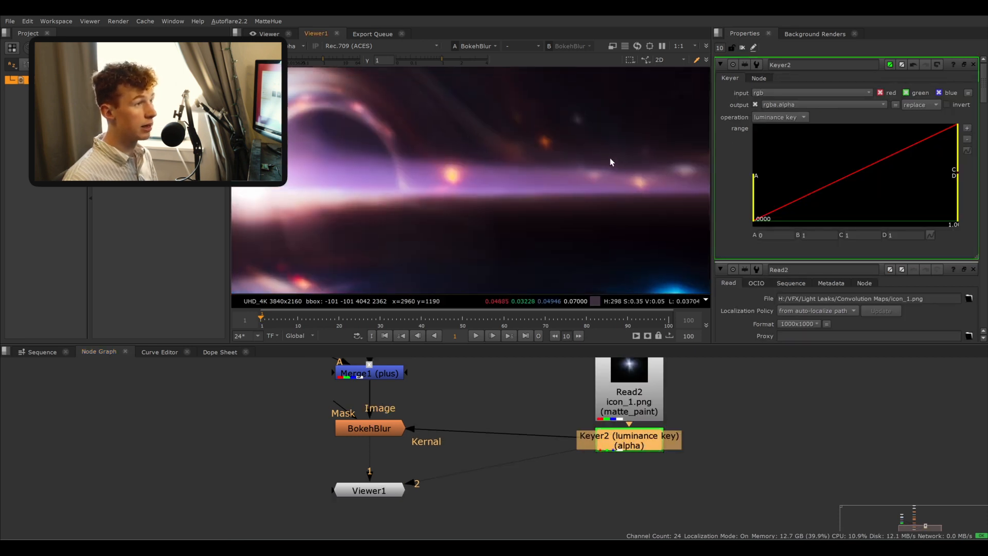
pyautogui.scroll(4, 544, 160)
pyautogui.moveTo(544, 161); pyautogui.dragTo(527, 218, button='middle')
pyautogui.scroll(-3, 529, 218)
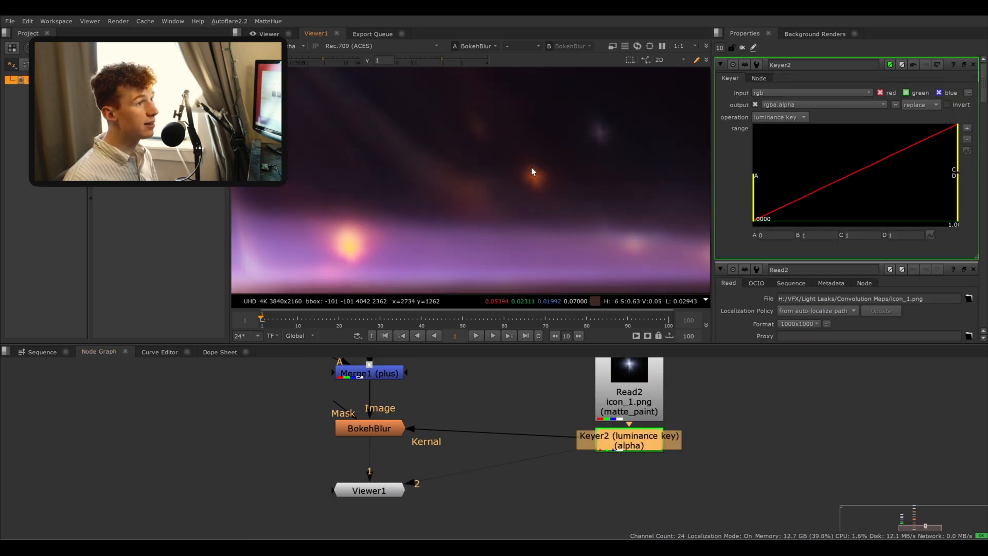
pyautogui.scroll(-5, 478, 208)
pyautogui.doubleClick(375, 433)
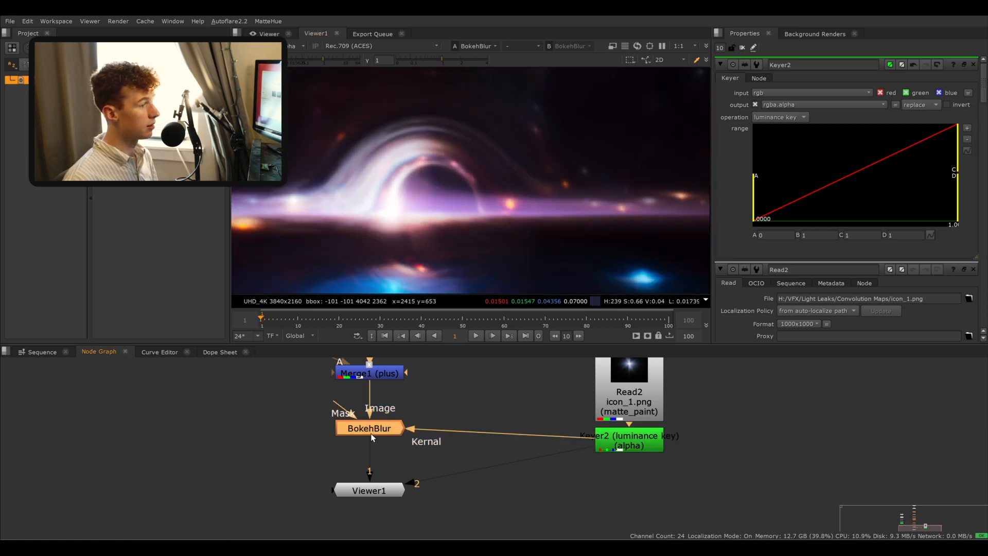
pyautogui.moveTo(455, 439); pyautogui.dragTo(448, 445)
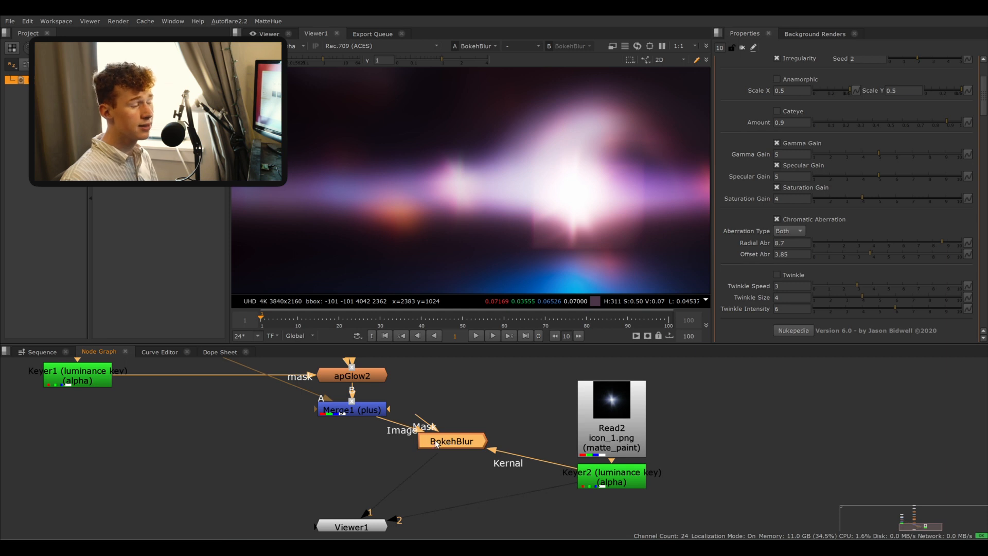
# - Merge the BokehBlur over the Merge1 (plus) output with a new over Merge and view it
pyautogui.click(339, 440)
pyautogui.press('m')
pyautogui.moveTo(350, 432)
pyautogui.mouseDown()
pyautogui.moveTo(353, 467)
pyautogui.moveTo(362, 422)
pyautogui.mouseUp()
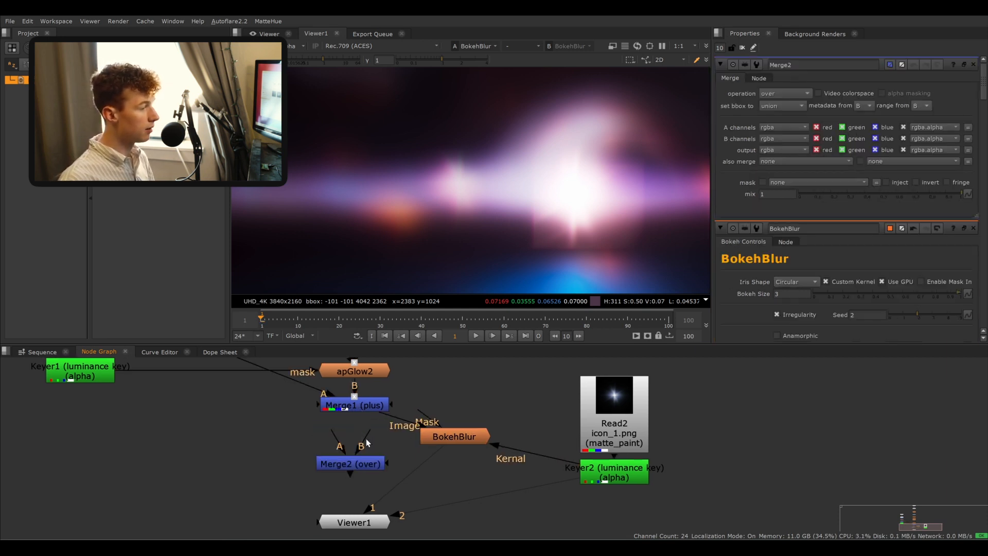
pyautogui.moveTo(355, 468); pyautogui.dragTo(359, 460)
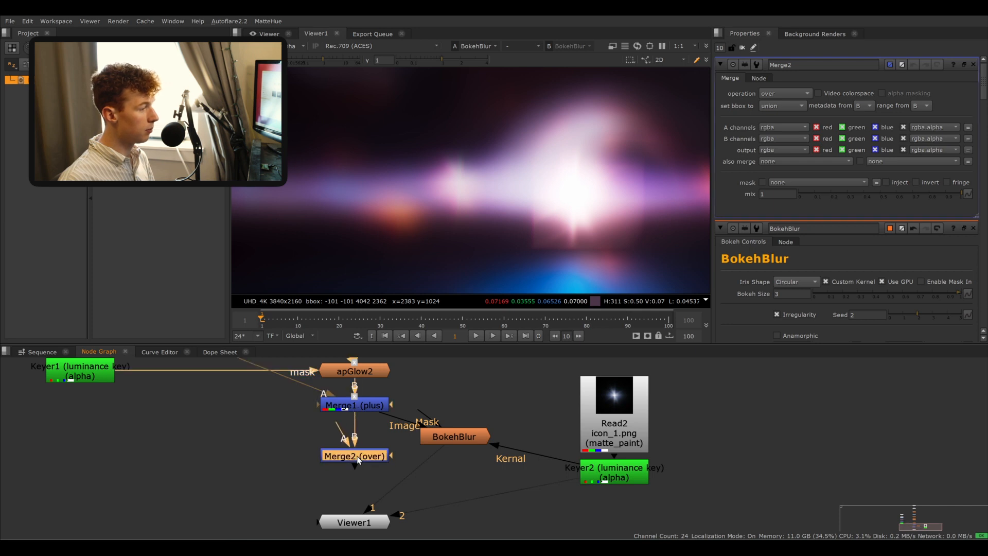
pyautogui.moveTo(446, 435); pyautogui.dragTo(448, 457)
pyautogui.click(351, 460)
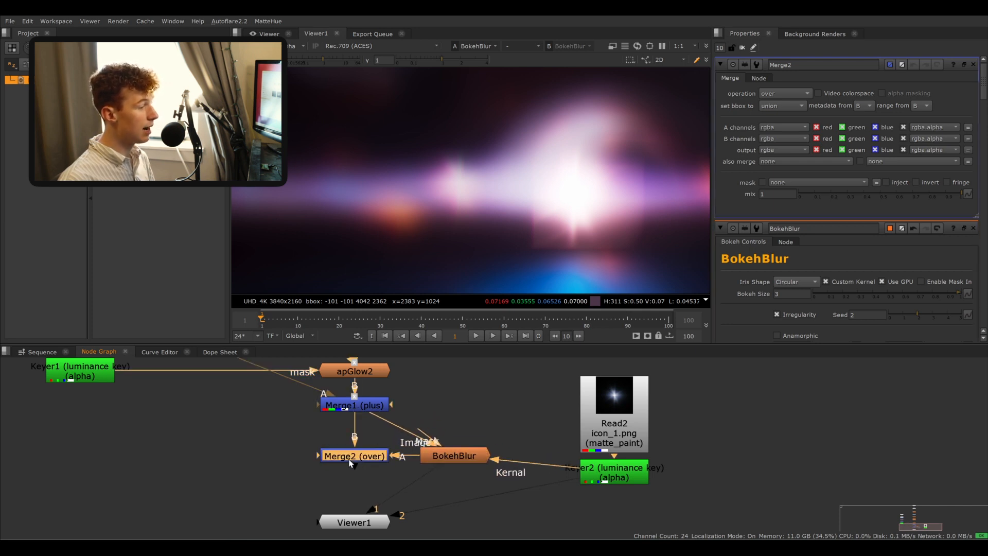
pyautogui.press('1')
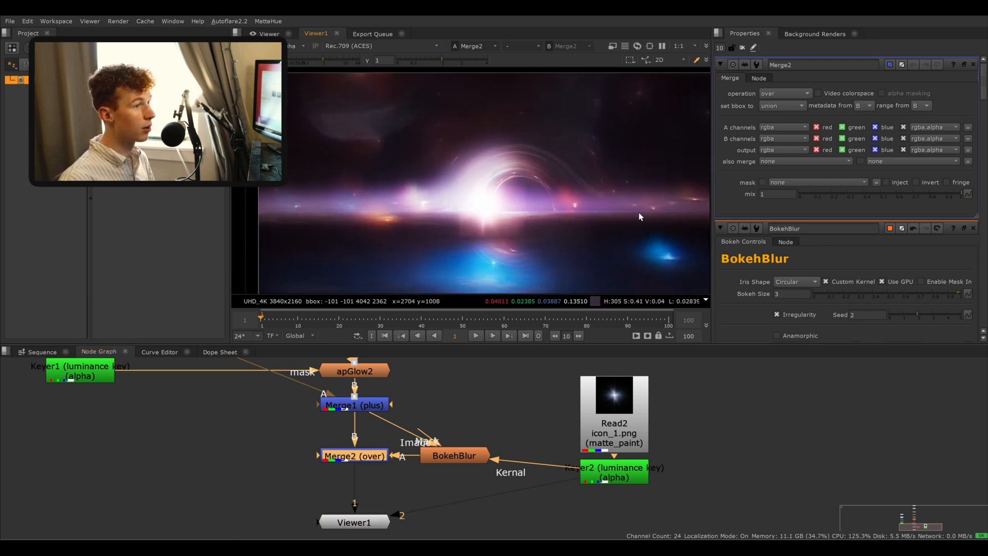
# - Compare the composite with the BokehBlur disabled and enabled
pyautogui.moveTo(842, 195); pyautogui.dragTo(930, 192)
pyautogui.hotkey('ctrl', 'z')
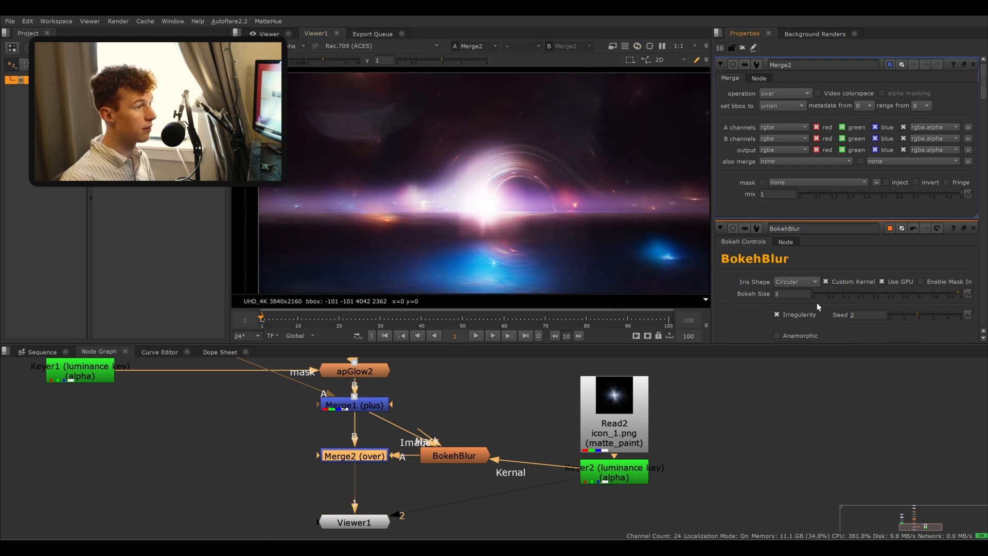
pyautogui.moveTo(445, 458); pyautogui.dragTo(450, 448, button='middle')
pyautogui.click(456, 445)
pyautogui.press('d')
pyautogui.press('d')
pyautogui.press('d')
pyautogui.press('d')
pyautogui.press('d')
pyautogui.press('d')
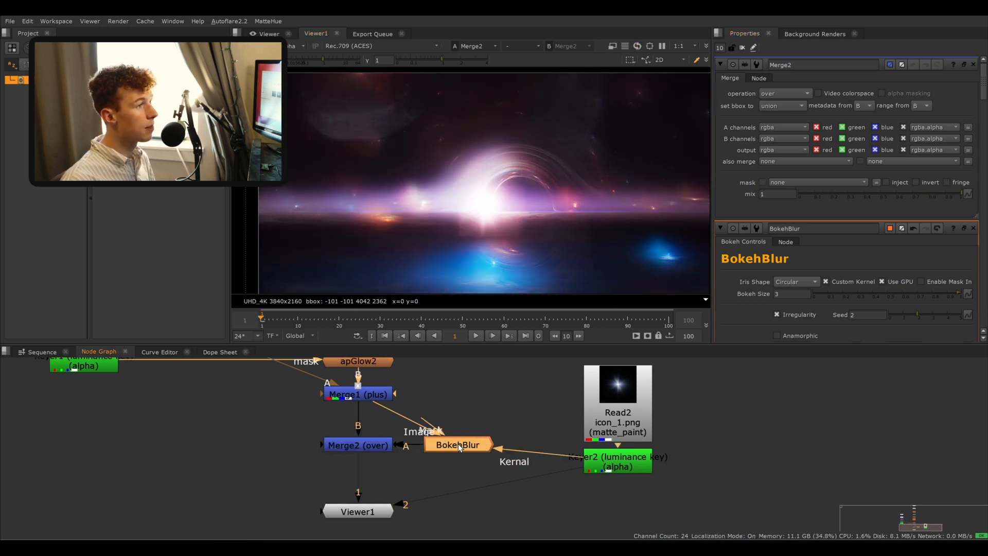
# - Add a Transform after the BokehBlur and nudge its position slightly in the viewer
pyautogui.moveTo(493, 437); pyautogui.dragTo(476, 434, button='middle')
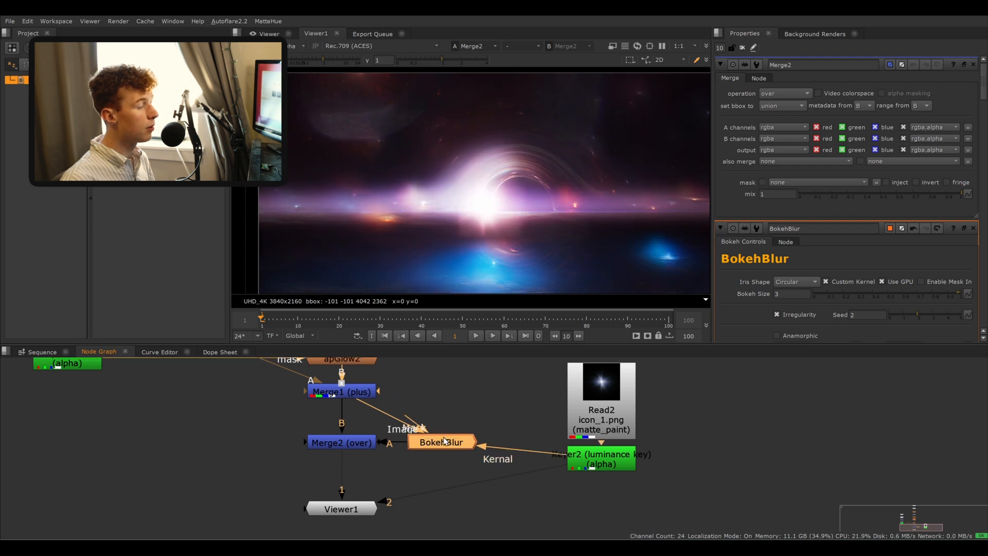
pyautogui.moveTo(443, 443); pyautogui.dragTo(507, 441)
pyautogui.press('t')
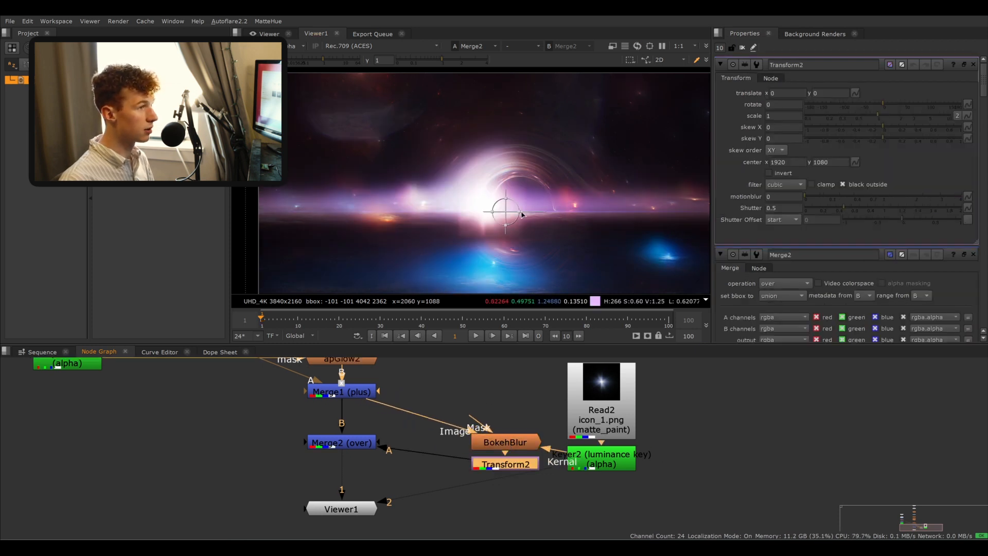
pyautogui.moveTo(507, 211); pyautogui.dragTo(487, 190)
pyautogui.scroll(-4, 459, 168)
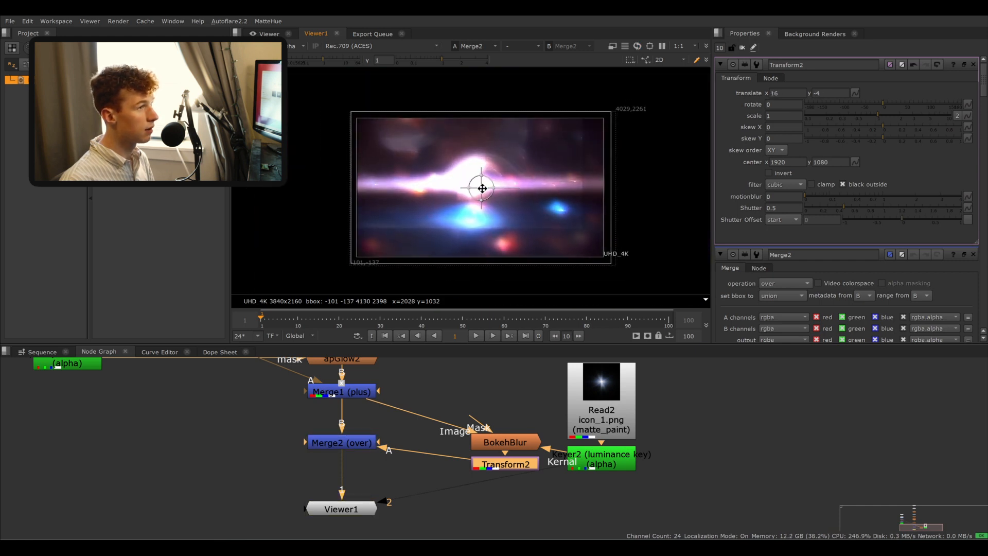
# - Undo the Transform changes and delete the bokeh merge setup below Merge1
pyautogui.hotkey('ctrl', 'z')
pyautogui.hotkey('ctrl', 'z')
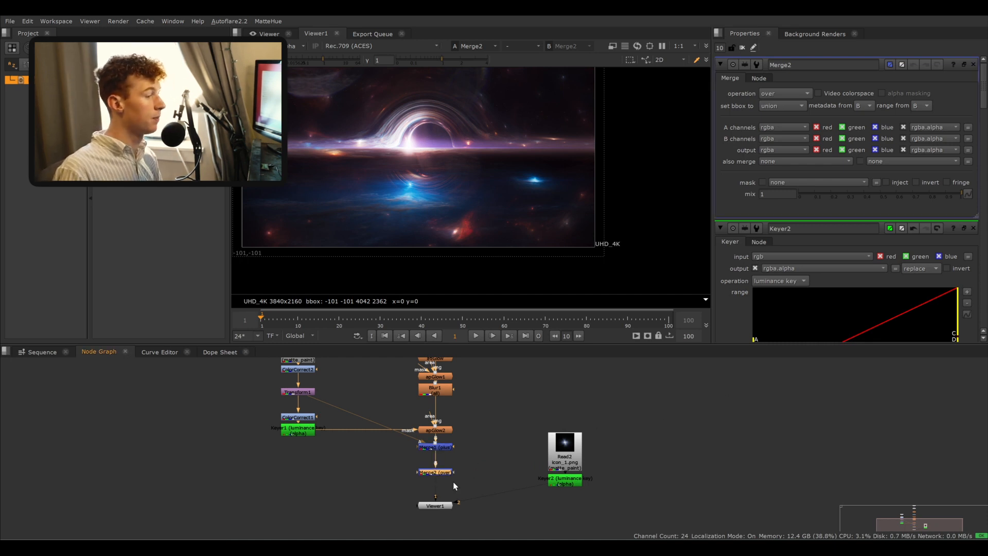
pyautogui.press('Delete')
pyautogui.moveTo(476, 201); pyautogui.dragTo(521, 174, button='middle')
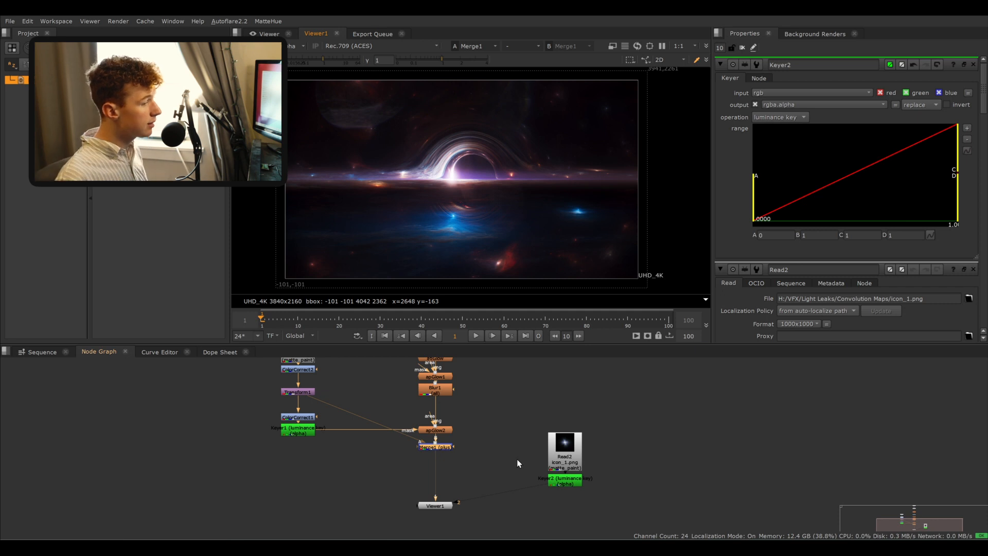
# - Delete the luminance Keyer from the icon_1.png read and move the read closer to the main branch
pyautogui.click(573, 482)
pyautogui.press('Delete')
pyautogui.moveTo(564, 447); pyautogui.dragTo(547, 415)
pyautogui.click(496, 456)
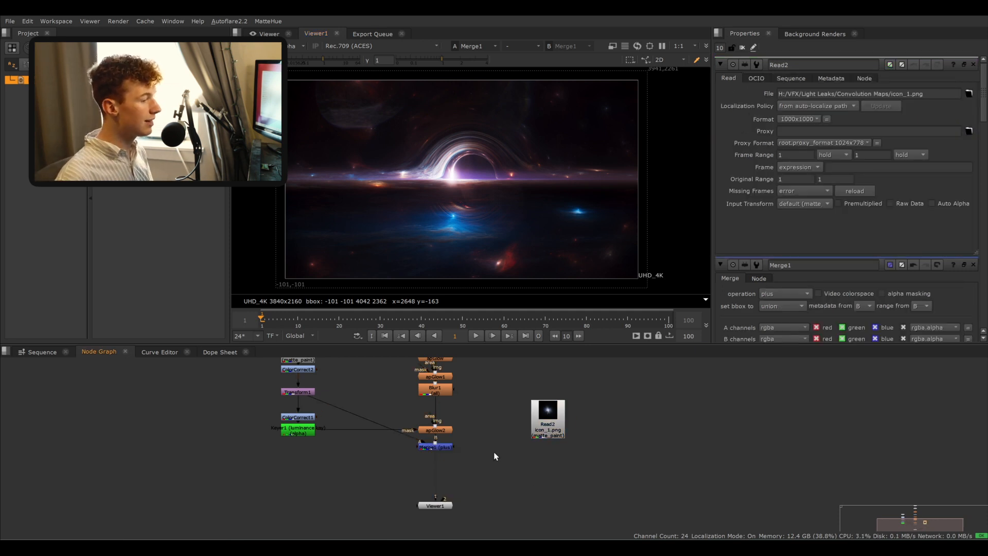
# - Insert a new Merge below Merge1 (plus) with the icon_1.png read connected as its A input
pyautogui.press('m')
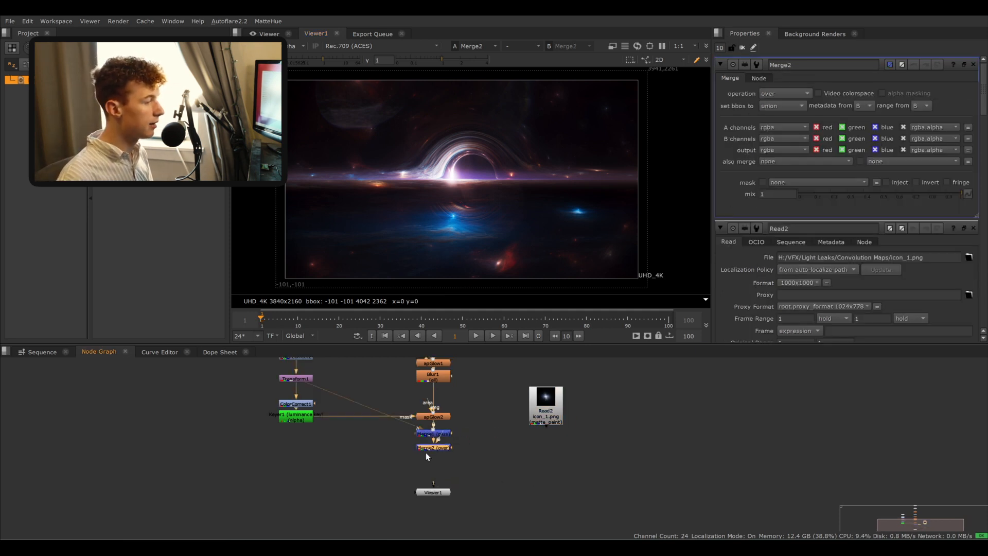
pyautogui.moveTo(426, 453); pyautogui.dragTo(439, 372)
pyautogui.keyDown('ctrl'); pyautogui.click(442, 433); pyautogui.keyUp('ctrl')
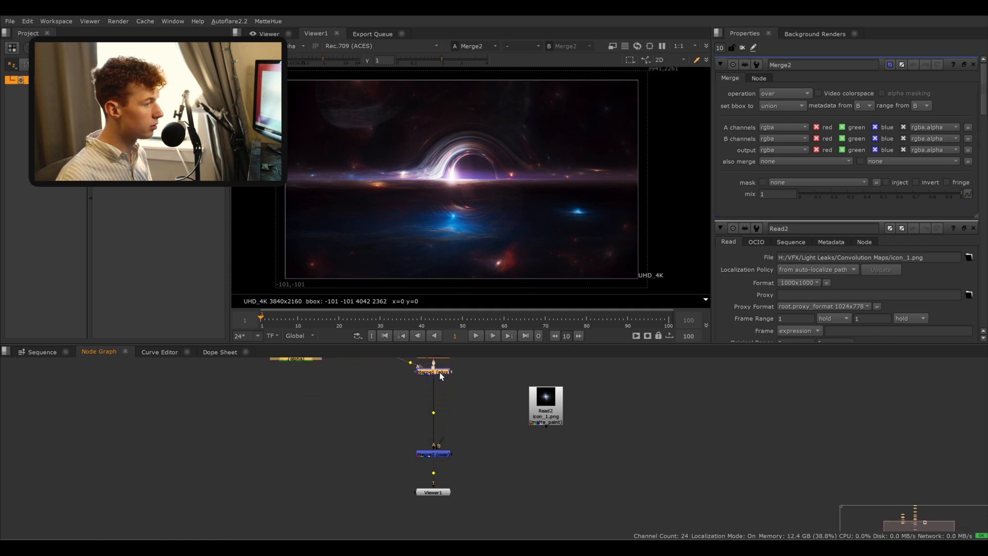
pyautogui.moveTo(495, 418); pyautogui.dragTo(488, 391, button='middle')
pyautogui.moveTo(535, 379); pyautogui.dragTo(582, 397)
pyautogui.scroll(3, 485, 402)
pyautogui.moveTo(393, 441); pyautogui.dragTo(390, 414)
pyautogui.click(567, 437)
pyautogui.moveTo(572, 427)
pyautogui.mouseDown()
pyautogui.moveTo(384, 420)
pyautogui.moveTo(572, 420)
pyautogui.mouseUp()
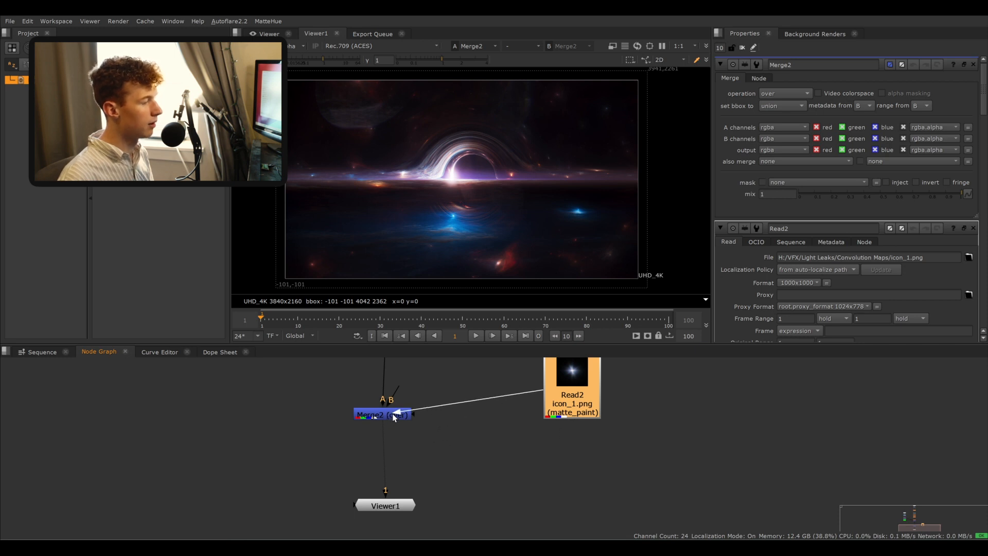
pyautogui.moveTo(393, 414); pyautogui.dragTo(399, 393)
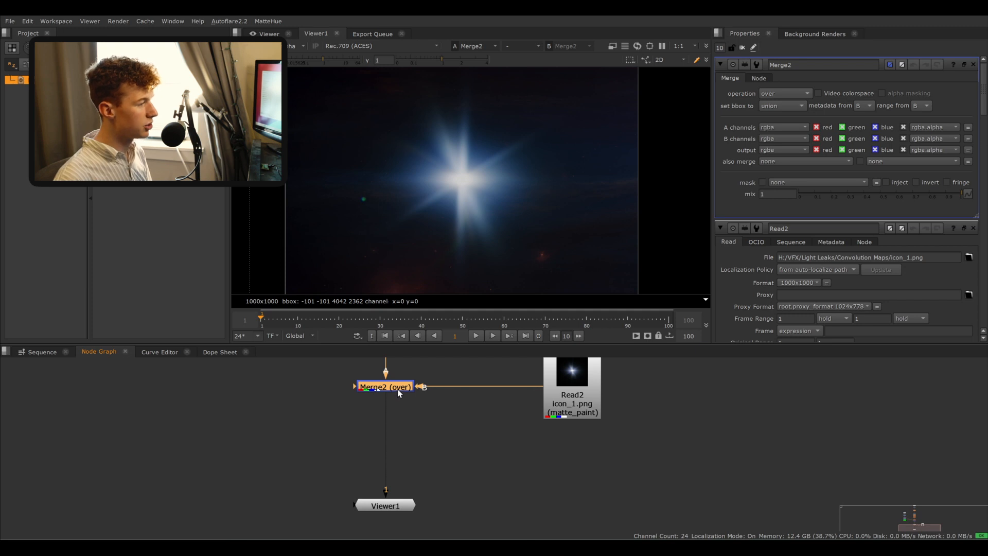
pyautogui.hotkey('shift', 'x')
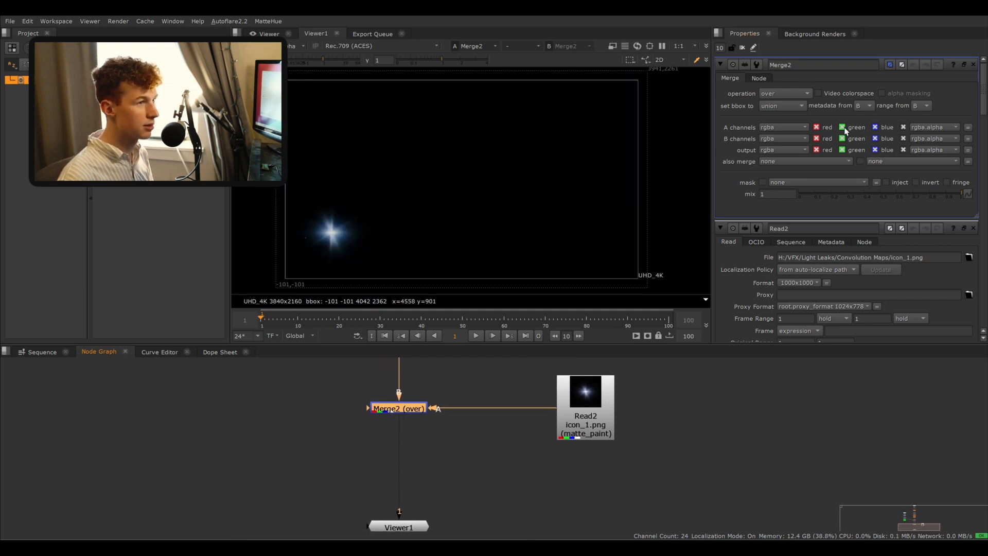
# - Set Merge2's operation to plus and move the icon_1.png read further from the merge
pyautogui.click(781, 98)
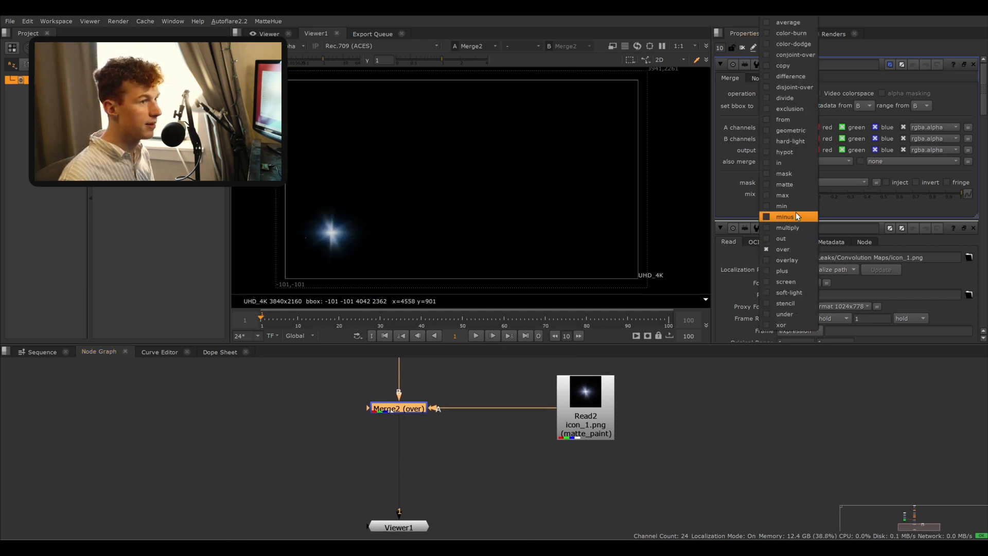
pyautogui.click(789, 272)
pyautogui.moveTo(583, 404); pyautogui.dragTo(676, 405)
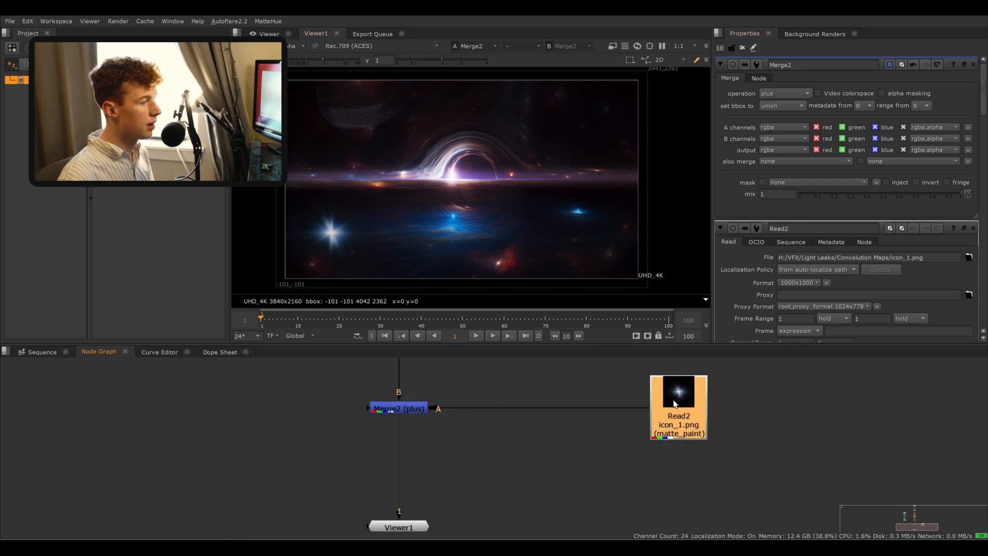
# - Insert a Transform between the icon_1.png read and Merge2's A input
pyautogui.press('t')
pyautogui.moveTo(680, 452); pyautogui.dragTo(552, 408)
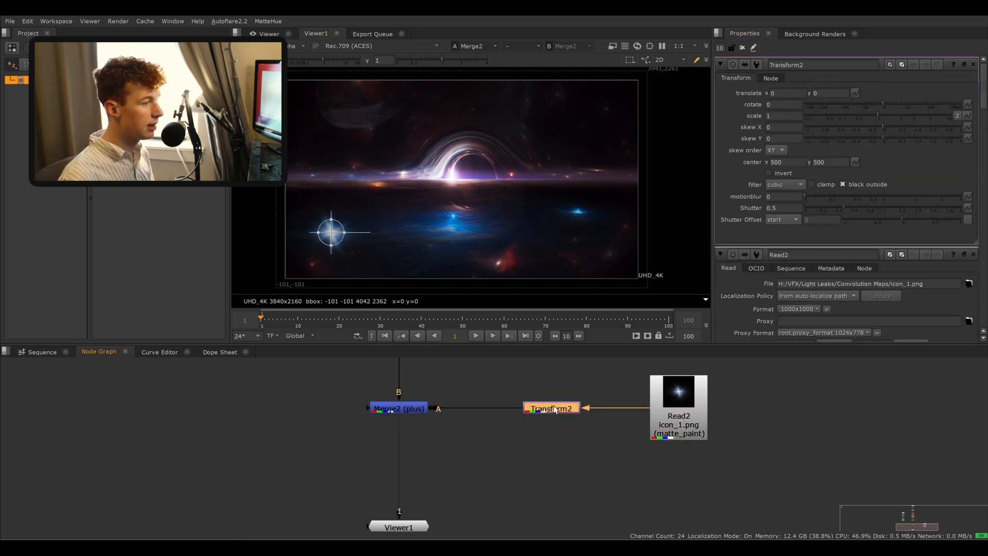
# - Set the icon_1.png read's input transform to Output - Rec.709
pyautogui.click(699, 402)
pyautogui.doubleClick(700, 397)
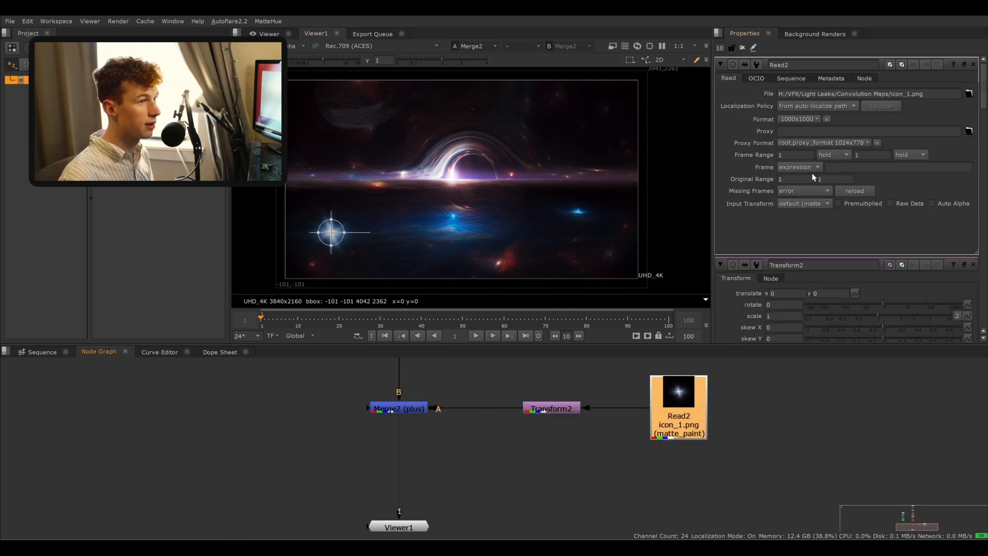
pyautogui.click(803, 204)
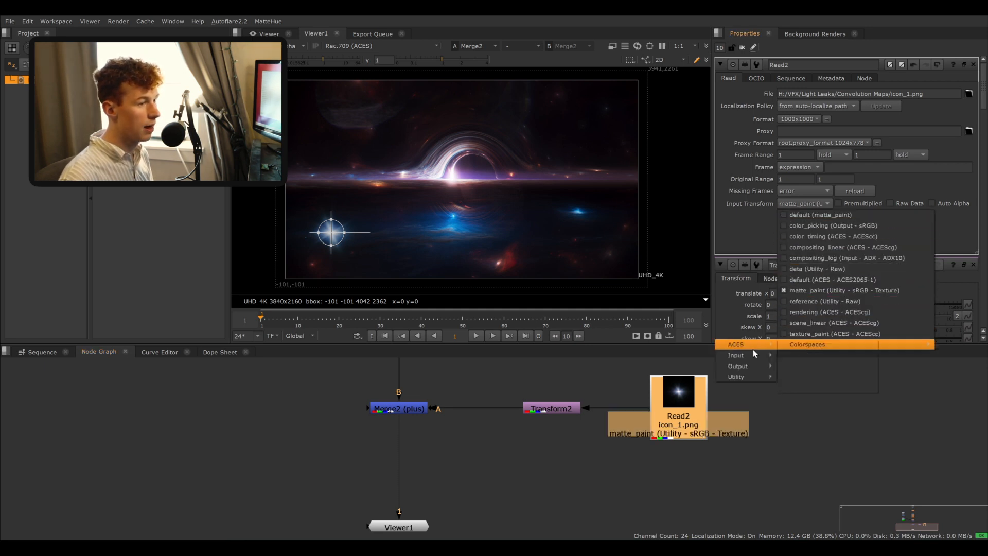
pyautogui.moveTo(749, 366)
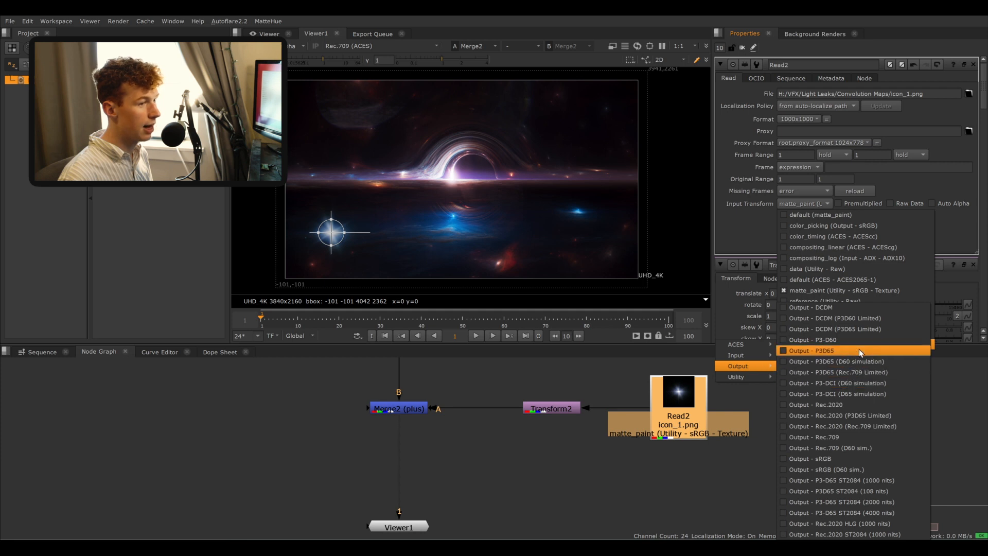
pyautogui.click(836, 438)
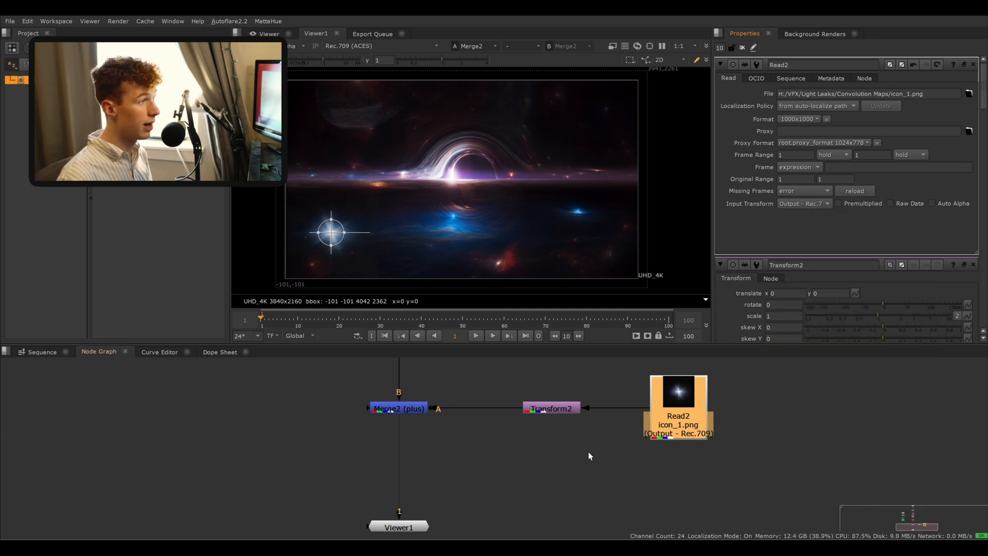
# - Move the star with the Transform onto the black hole centre, to about x 1322, y 594
pyautogui.doubleClick(559, 411)
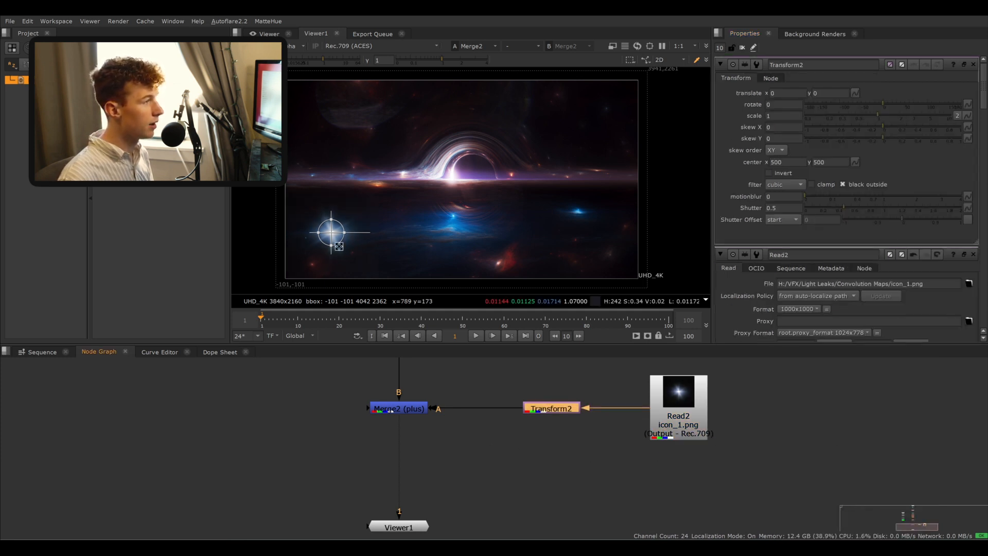
pyautogui.moveTo(330, 233); pyautogui.dragTo(451, 179)
pyautogui.scroll(5, 421, 193)
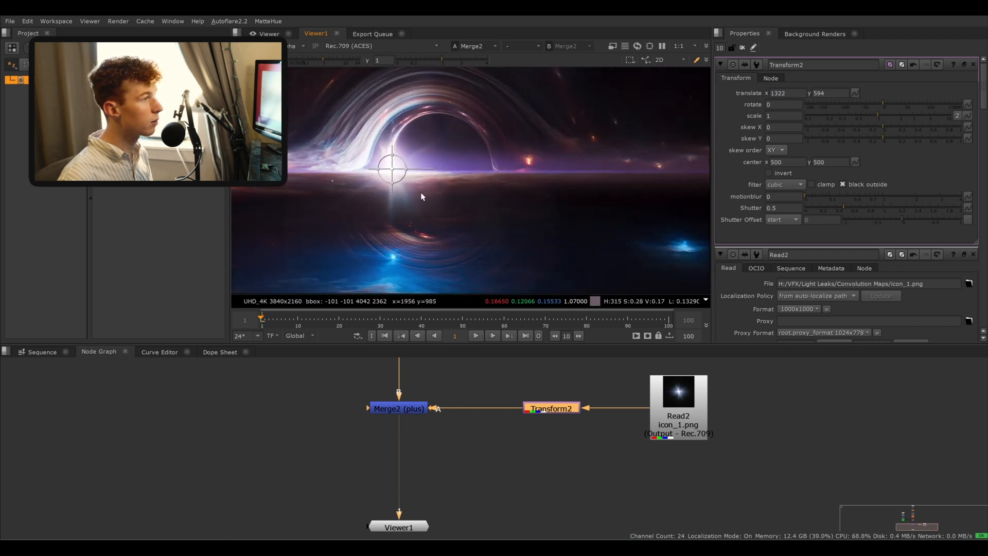
# - Stretch the star horizontally with the Transform to a scale of about 5.21 wide by 1.07 high
pyautogui.moveTo(477, 201); pyautogui.dragTo(502, 211, button='middle')
pyautogui.moveTo(443, 166); pyautogui.dragTo(504, 166)
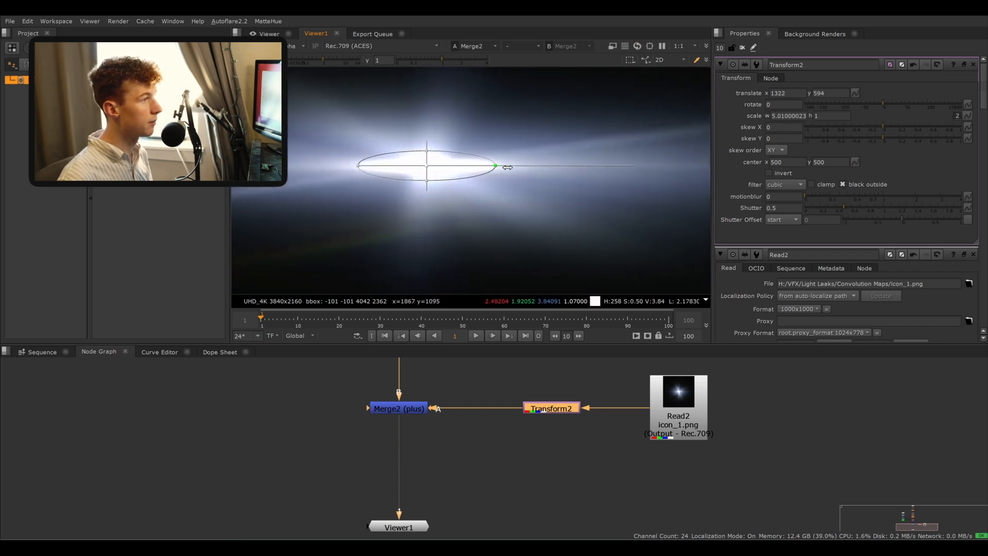
pyautogui.moveTo(424, 150); pyautogui.dragTo(423, 149)
pyautogui.scroll(-6, 474, 182)
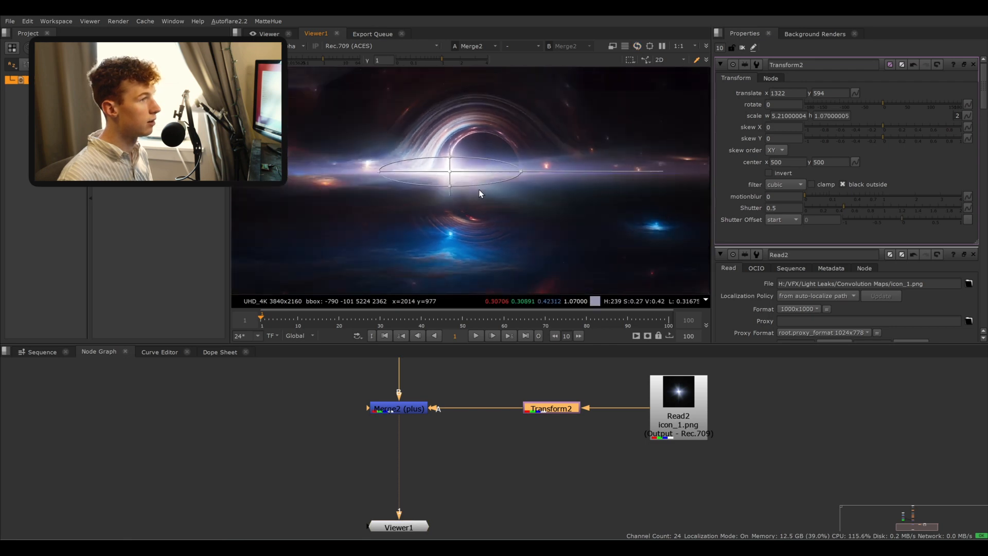
# - Add a ColorCorrect after the Transform feeding Merge2 and stack the icon branch nodes vertically
pyautogui.click(511, 386)
pyautogui.click(742, 47)
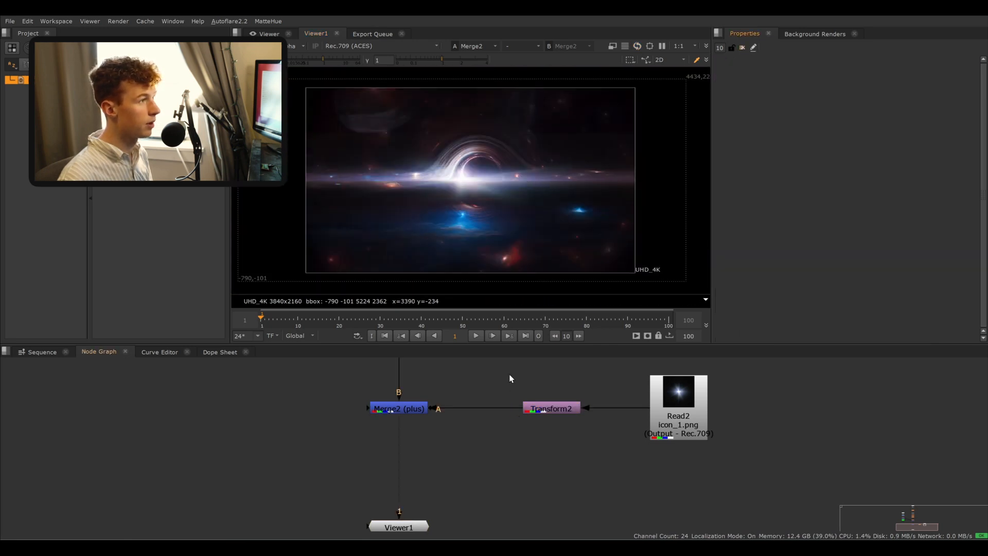
pyautogui.scroll(3, 486, 196)
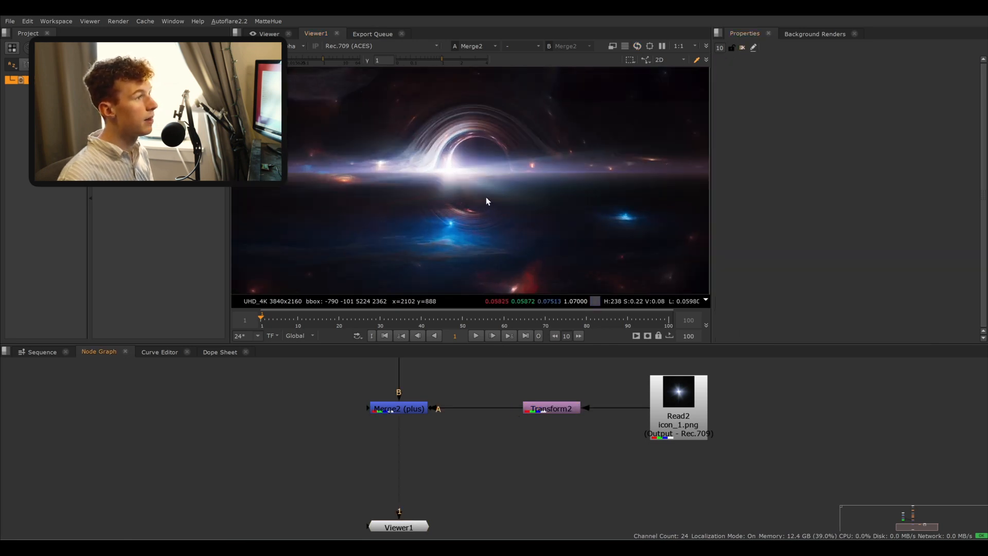
pyautogui.click(407, 410)
pyautogui.click(429, 445)
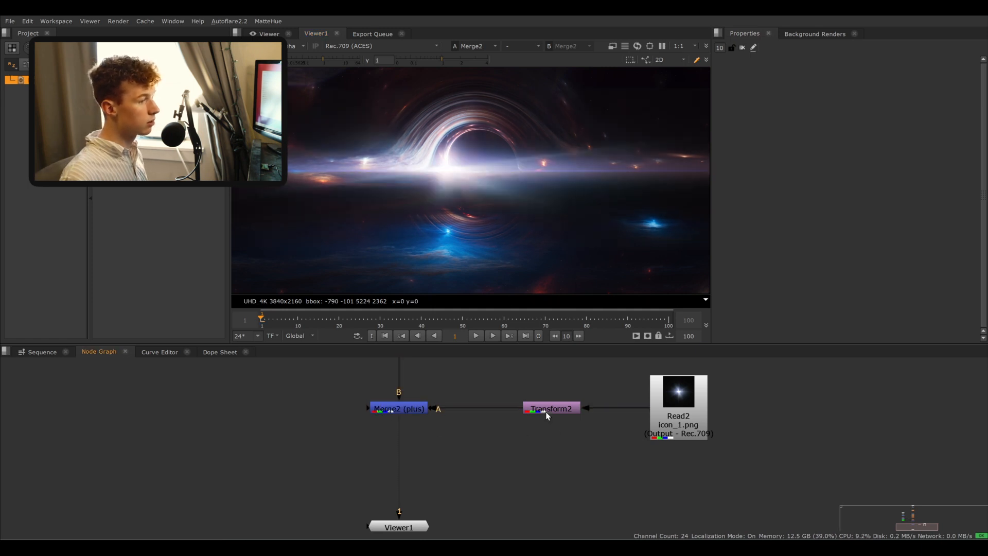
pyautogui.press('c')
pyautogui.moveTo(597, 426); pyautogui.dragTo(678, 471)
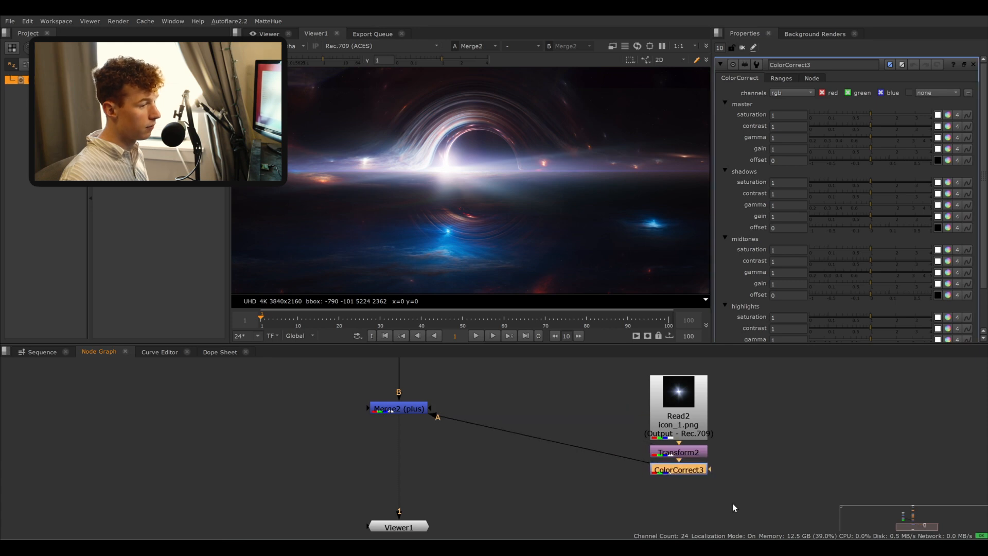
pyautogui.moveTo(737, 506); pyautogui.dragTo(622, 382)
pyautogui.moveTo(624, 407); pyautogui.dragTo(627, 415)
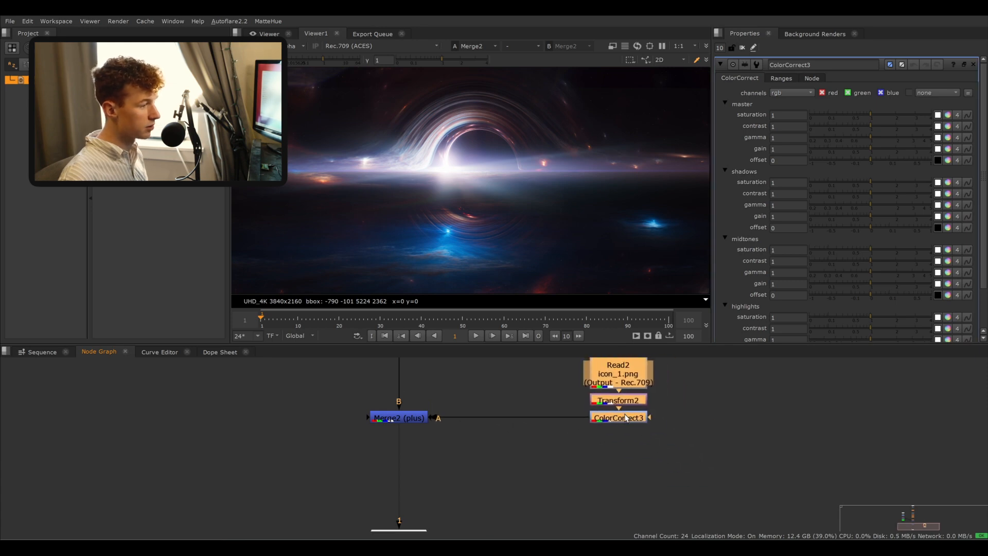
pyautogui.click(632, 426)
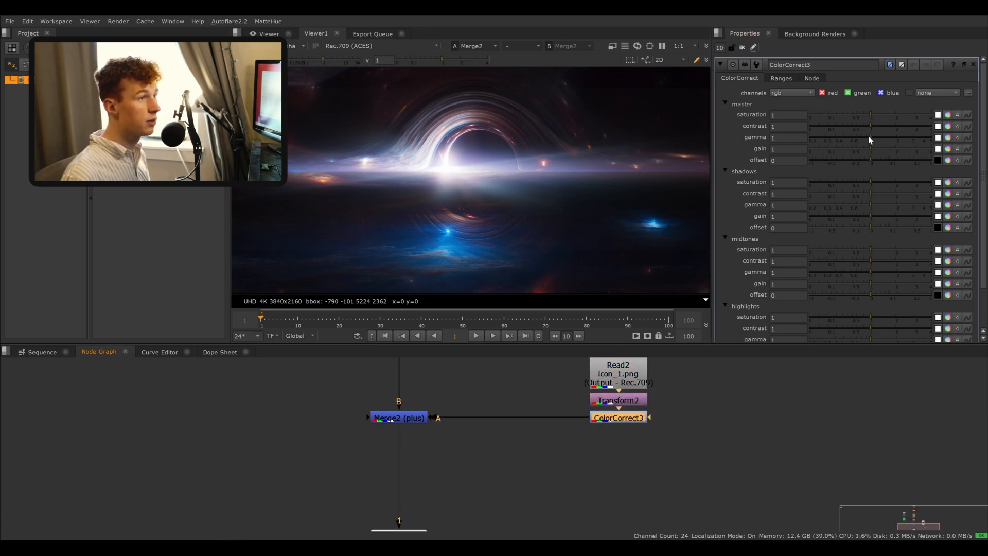
# - Lower the ColorCorrect master gamma to 0.52 and tint the gain to green 0.66 and blue 0.75
pyautogui.scroll(-3, 612, 148)
pyautogui.scroll(2, 604, 155)
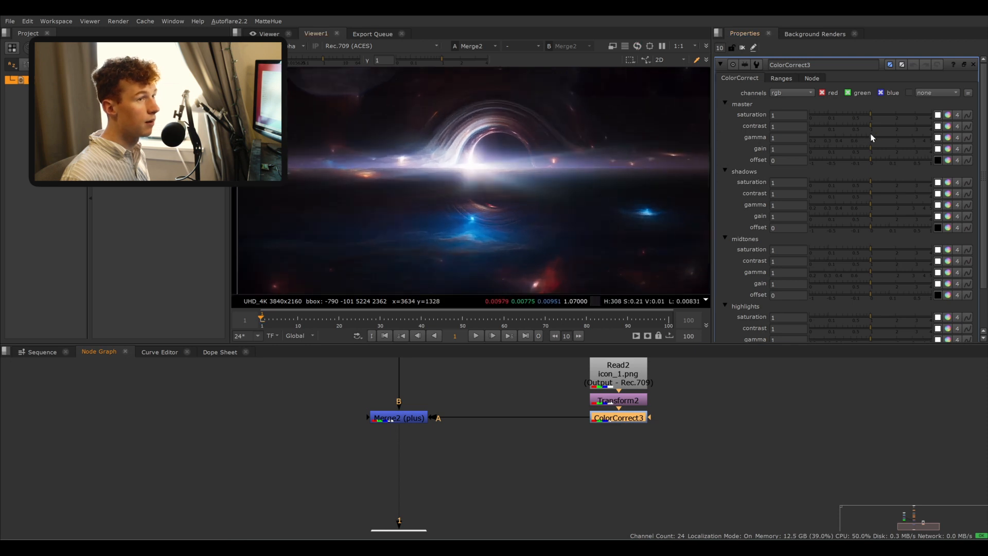
pyautogui.moveTo(872, 138); pyautogui.dragTo(849, 138)
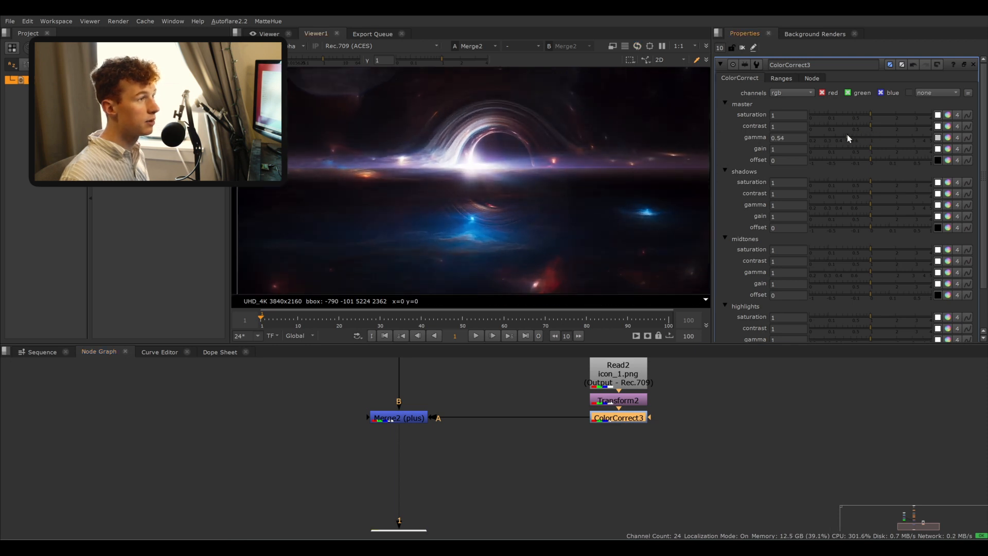
pyautogui.click(948, 149)
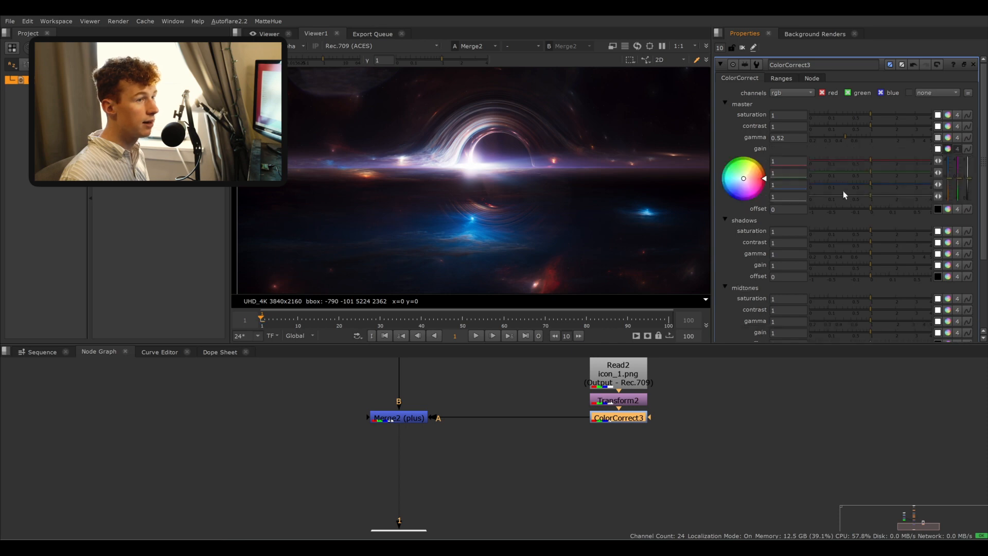
pyautogui.moveTo(794, 195); pyautogui.dragTo(811, 197)
pyautogui.click(746, 432)
pyautogui.scroll(-2, 534, 216)
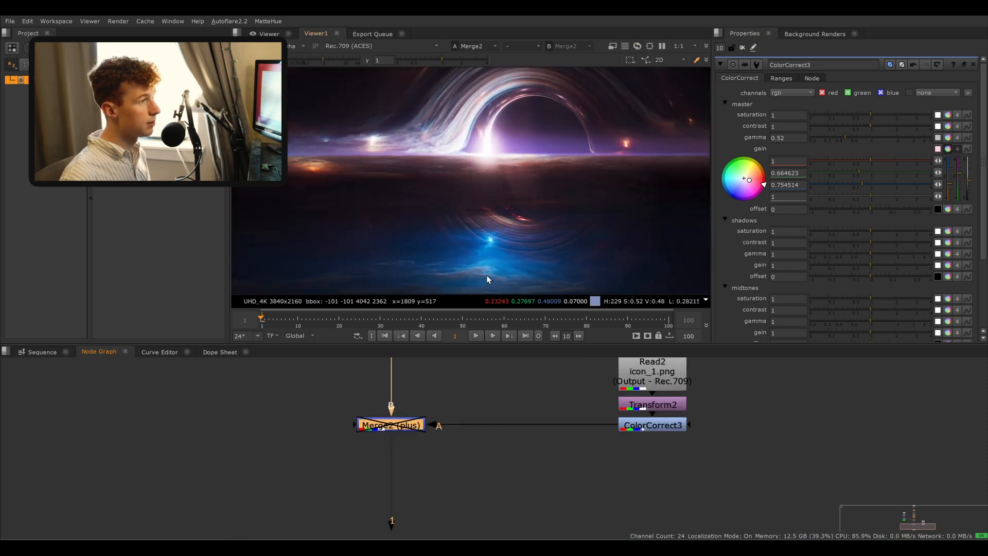
# - Rescale the star streak with the Transform to about 4.74 wide by 1.03 high
pyautogui.press('d')
pyautogui.click(568, 414)
pyautogui.click(657, 403)
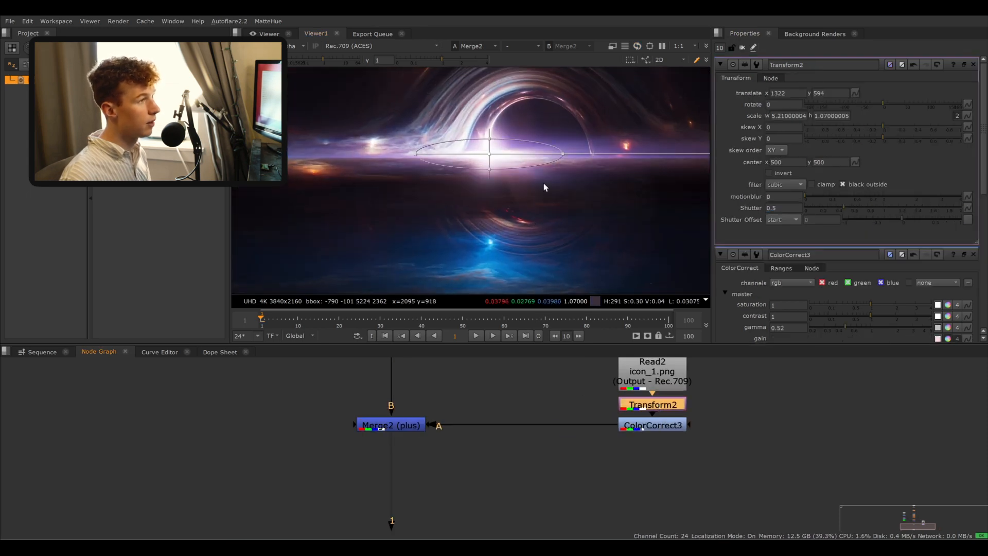
pyautogui.moveTo(565, 154); pyautogui.dragTo(521, 154)
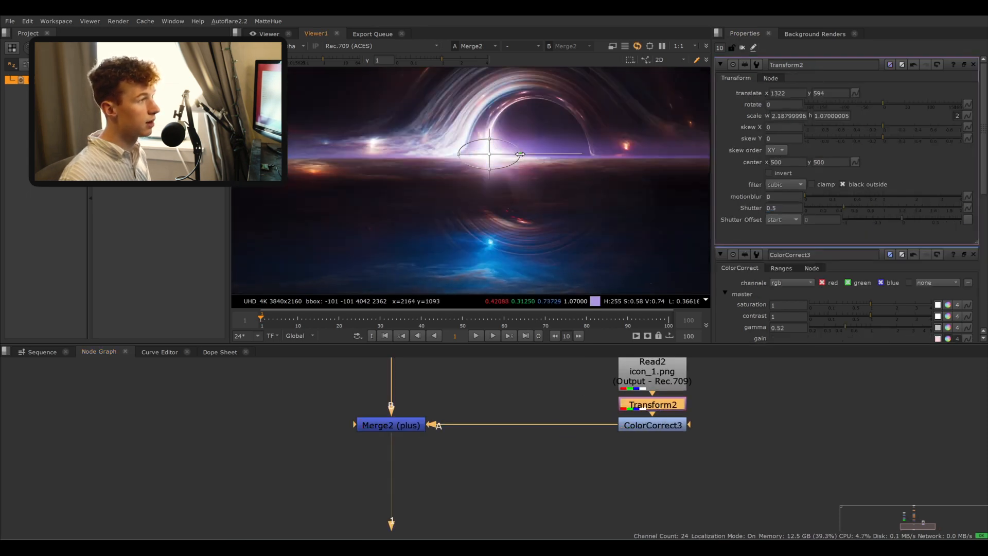
pyautogui.moveTo(510, 163); pyautogui.dragTo(508, 175, button='middle')
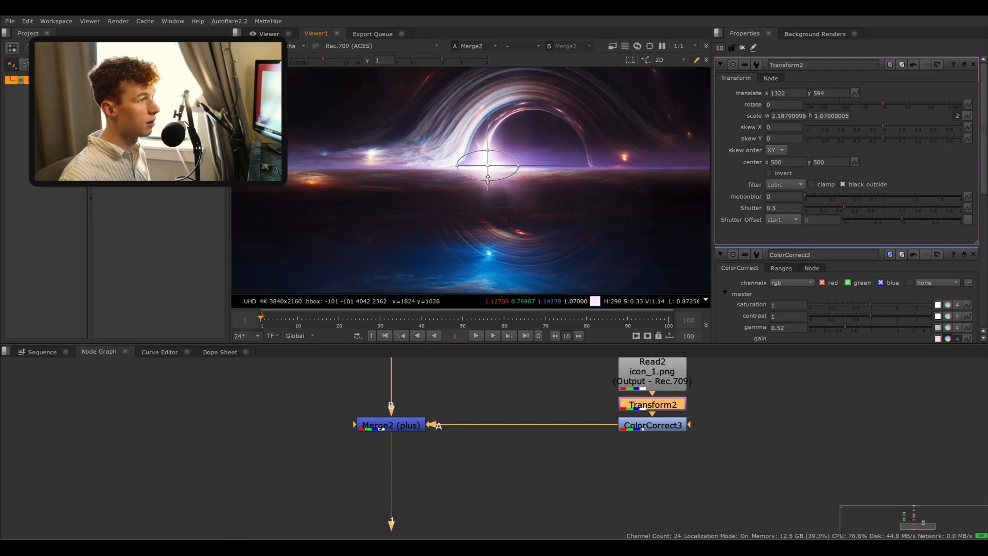
pyautogui.moveTo(488, 181); pyautogui.dragTo(555, 164)
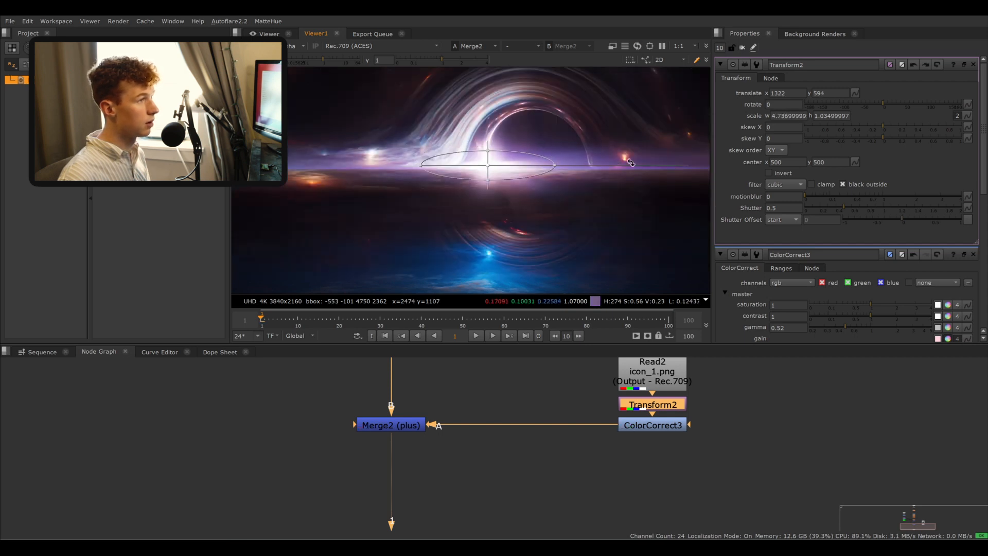
# - Rotate the star -90 degrees and rescale it to about 0.71 wide by 7.73 high for a horizontal streak
pyautogui.moveTo(653, 165); pyautogui.dragTo(493, 264)
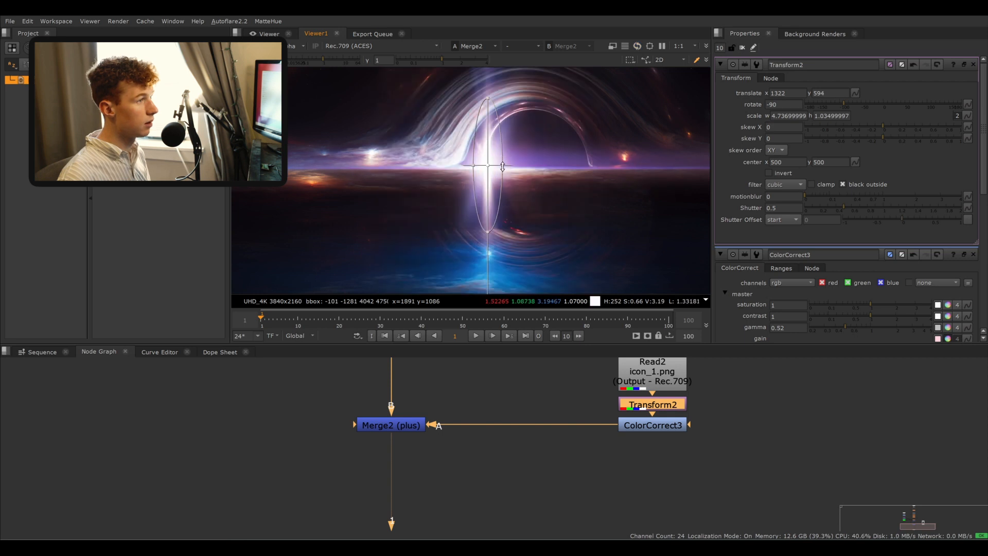
pyautogui.moveTo(502, 167); pyautogui.dragTo(598, 165)
pyautogui.moveTo(489, 233); pyautogui.dragTo(489, 175)
pyautogui.scroll(-2, 524, 242)
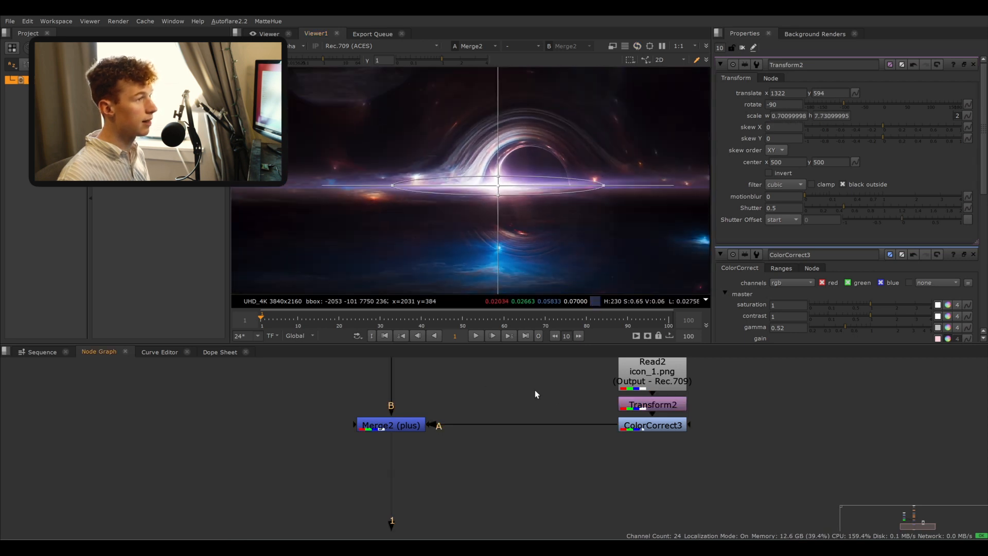
# - Nudge the streak's position to about x 1317, y 592
pyautogui.click(743, 47)
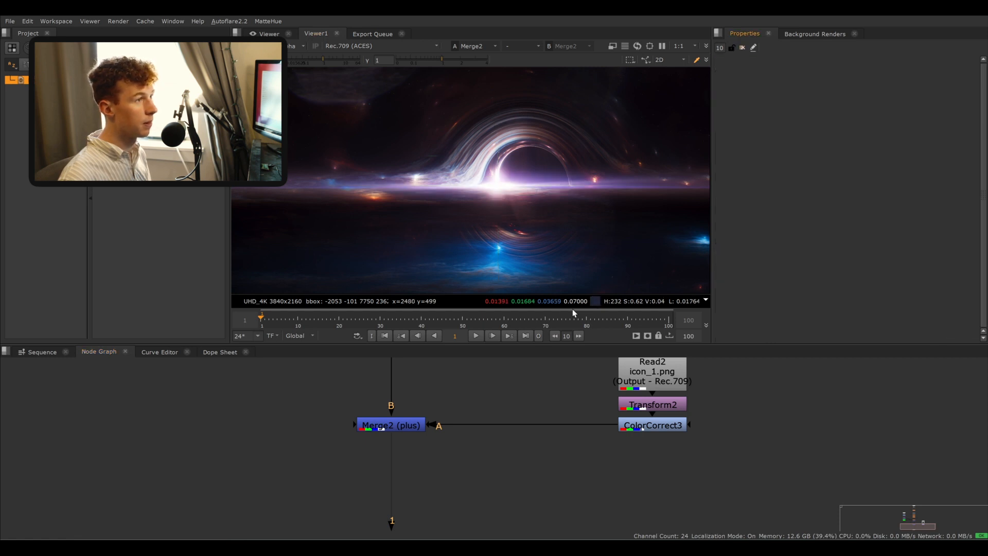
pyautogui.scroll(-3, 526, 202)
pyautogui.scroll(3, 528, 219)
pyautogui.scroll(-2, 510, 243)
pyautogui.moveTo(528, 218); pyautogui.dragTo(491, 227, button='middle')
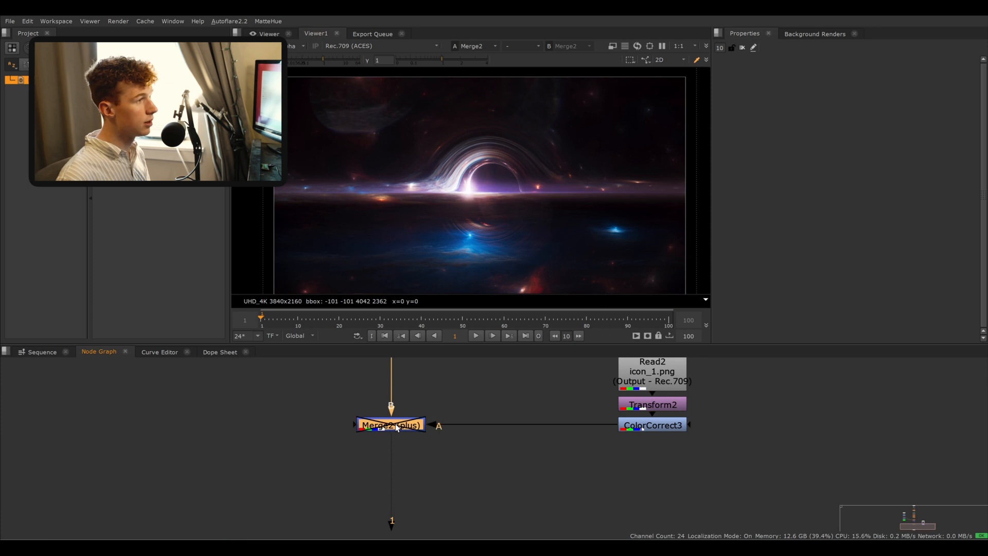
pyautogui.doubleClick(650, 404)
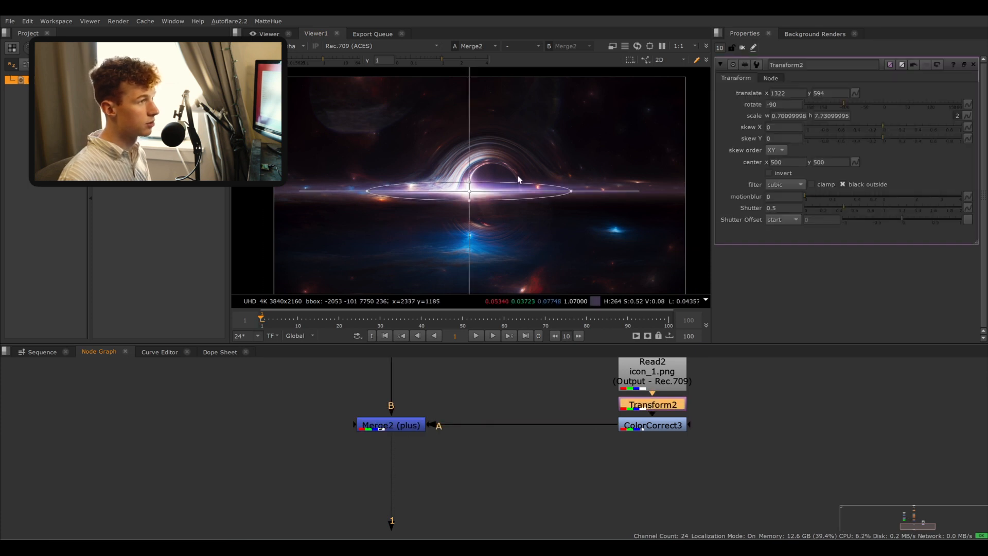
pyautogui.scroll(6, 471, 188)
pyautogui.moveTo(465, 195); pyautogui.dragTo(463, 196)
# - Tilt the streak slightly to a rotation of -86 degrees
pyautogui.scroll(-2, 597, 201)
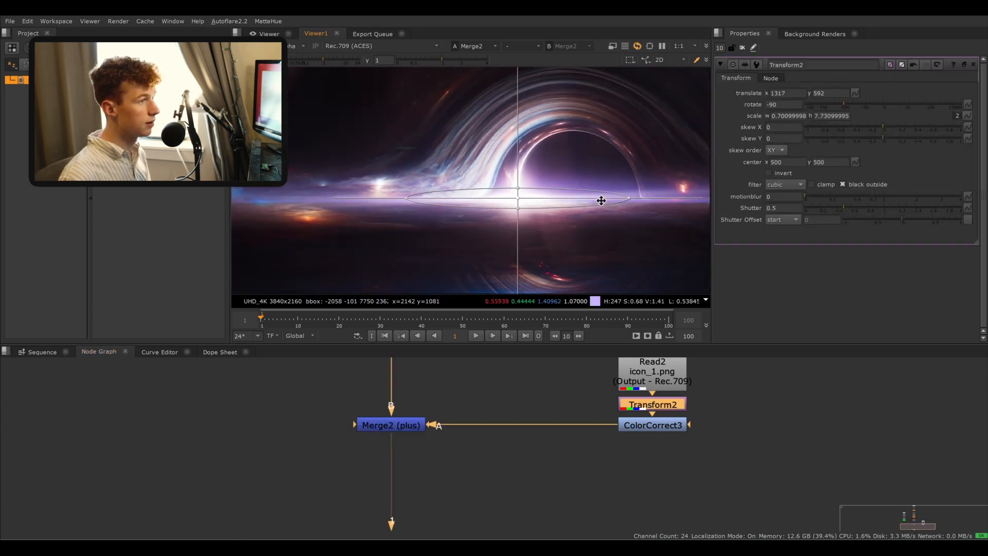
pyautogui.scroll(3, 571, 243)
pyautogui.moveTo(845, 101); pyautogui.dragTo(846, 99)
pyautogui.click(540, 397)
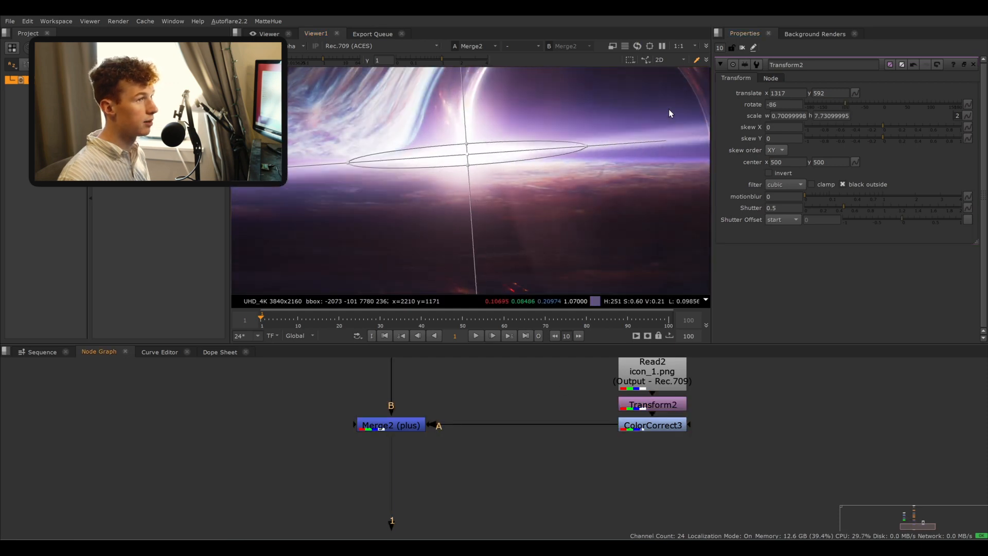
pyautogui.scroll(-2, 668, 109)
pyautogui.click(743, 48)
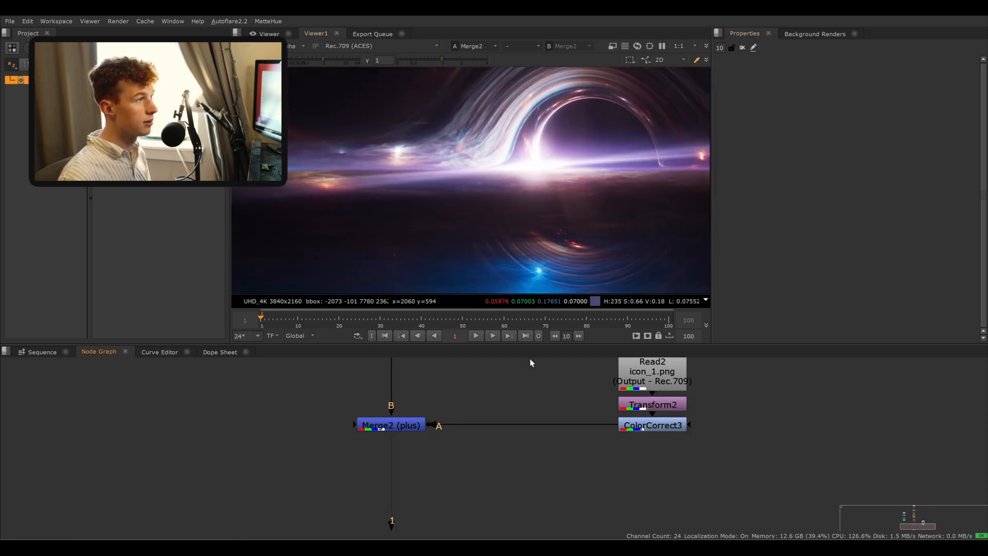
pyautogui.scroll(-4, 462, 223)
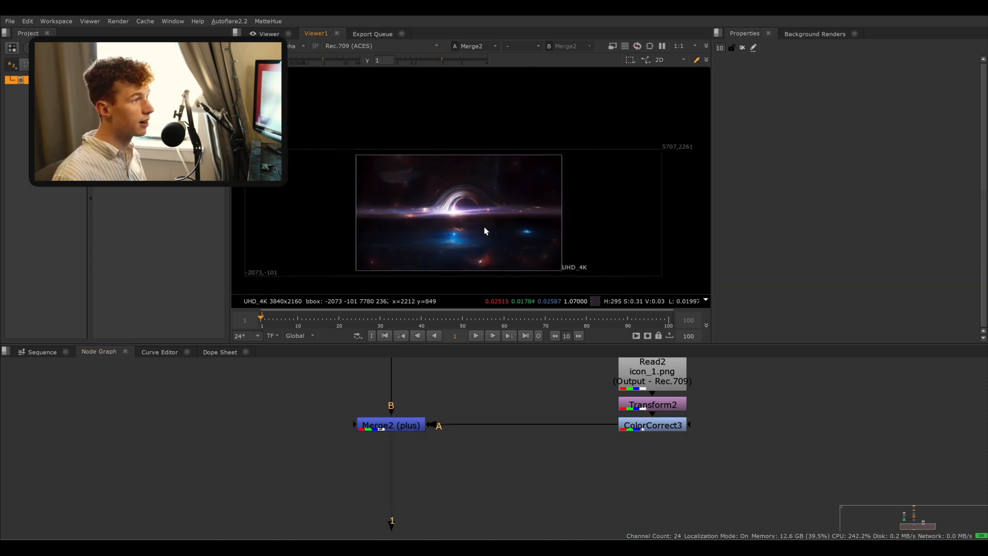
pyautogui.scroll(6, 486, 231)
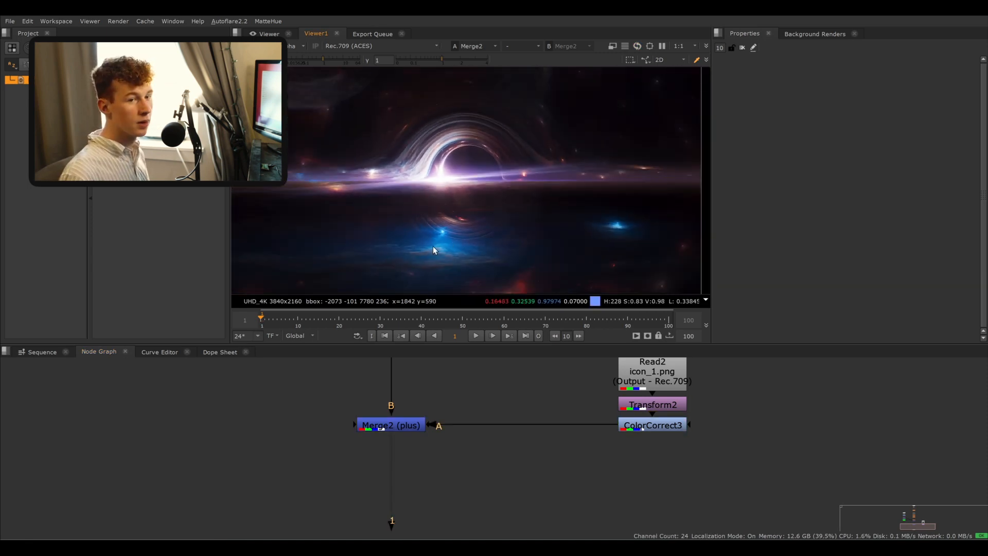
# - Connect the Render7 read node into the promist node's input in place of Render6
pyautogui.click(391, 426)
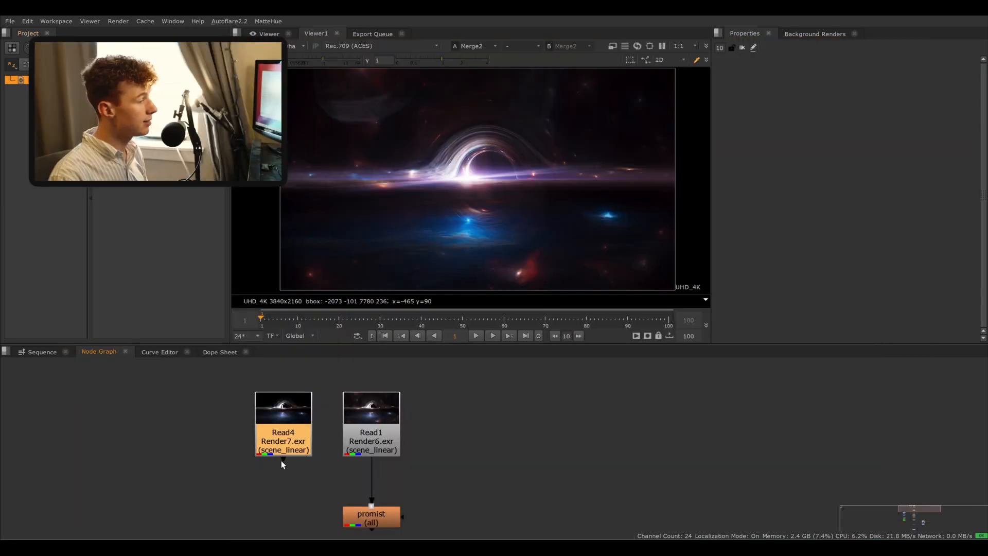
pyautogui.moveTo(281, 460); pyautogui.dragTo(362, 499)
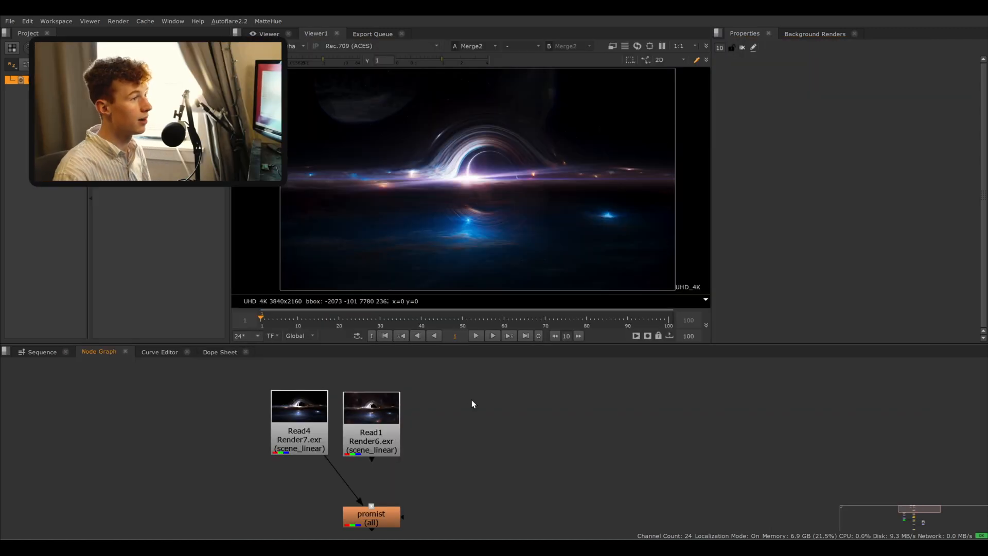
# - Rearrange the Render7 and Render6 read nodes and add a new Merge node beside them
pyautogui.moveTo(483, 423); pyautogui.dragTo(506, 418, button='middle')
pyautogui.moveTo(332, 420); pyautogui.dragTo(354, 397)
pyautogui.moveTo(411, 429); pyautogui.dragTo(550, 416)
pyautogui.moveTo(339, 399); pyautogui.dragTo(349, 386)
pyautogui.press('m')
pyautogui.moveTo(507, 441); pyautogui.dragTo(511, 459, button='middle')
pyautogui.moveTo(516, 454); pyautogui.dragTo(497, 374)
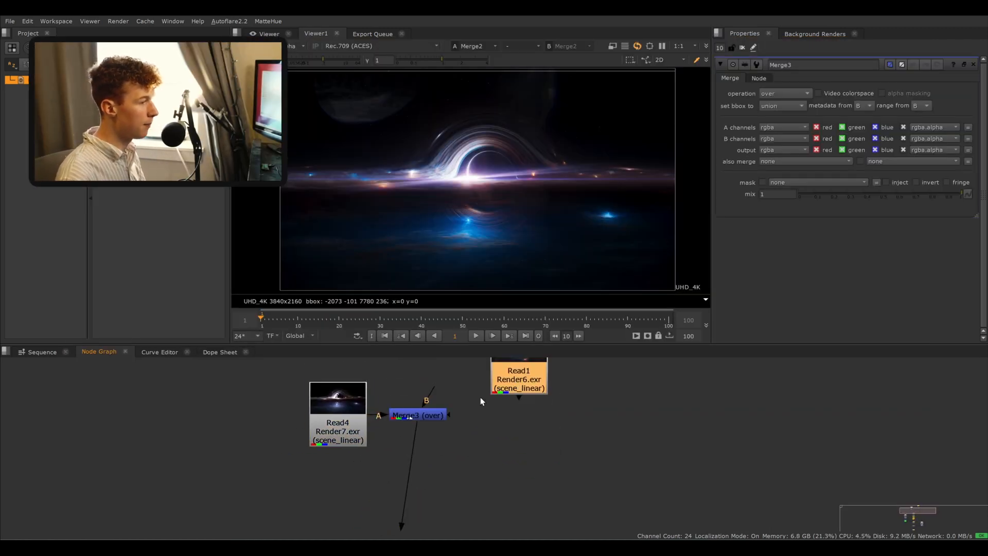
# - Wire both Render read nodes into the new Merge node's inputs and place it between them
pyautogui.moveTo(423, 415); pyautogui.dragTo(418, 459)
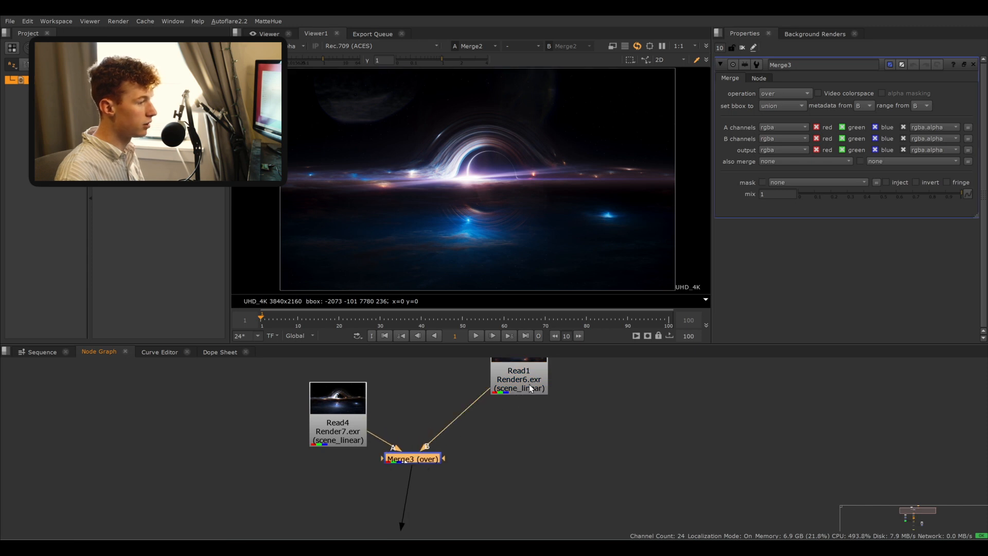
pyautogui.moveTo(532, 389); pyautogui.dragTo(513, 446)
pyautogui.moveTo(411, 459); pyautogui.dragTo(413, 418)
pyautogui.moveTo(413, 418); pyautogui.dragTo(415, 419)
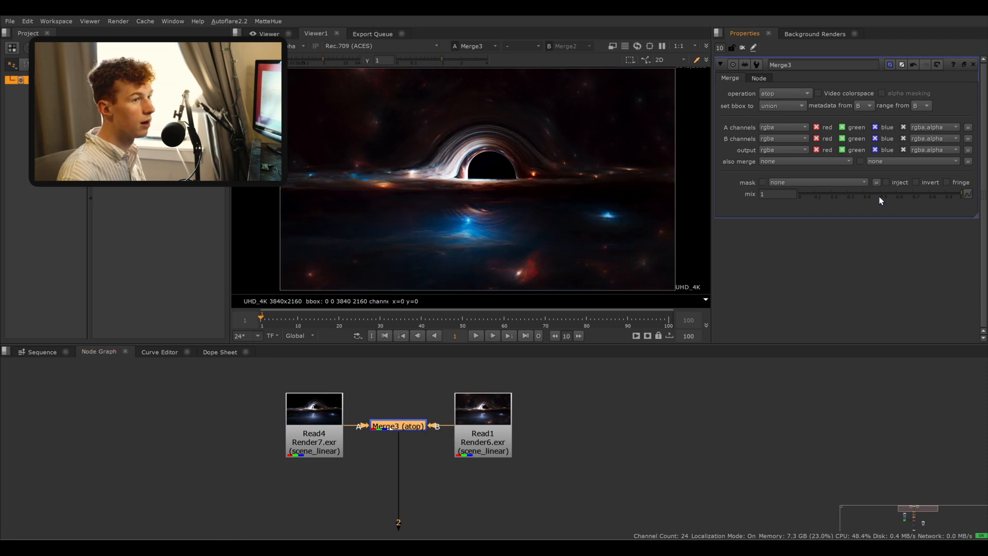
# - Set the merge operation to copy and lower its mix to 0.37
pyautogui.moveTo(877, 195); pyautogui.dragTo(854, 192)
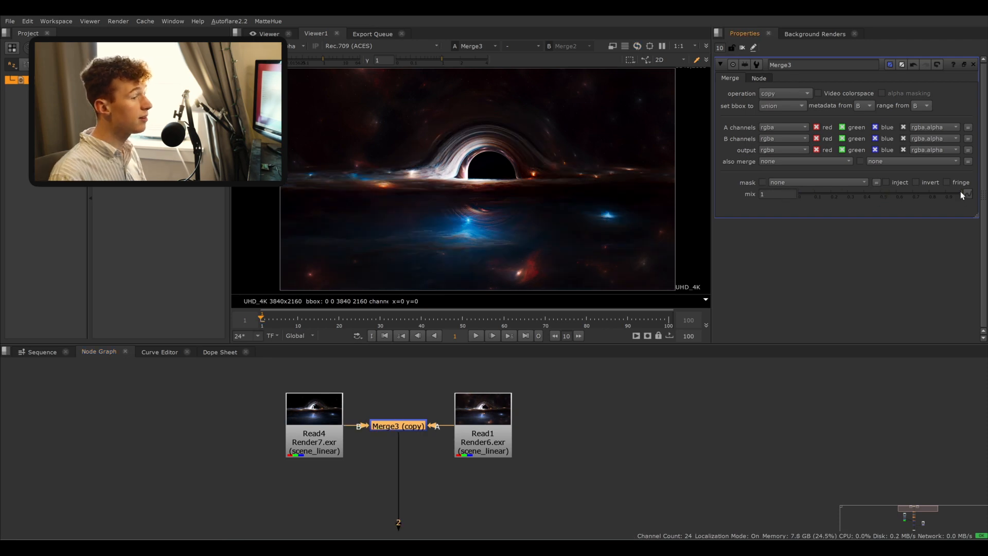
pyautogui.moveTo(953, 193); pyautogui.dragTo(795, 207)
pyautogui.moveTo(886, 200)
pyautogui.mouseDown()
pyautogui.moveTo(852, 197)
pyautogui.moveTo(946, 201)
pyautogui.moveTo(764, 193)
pyautogui.moveTo(870, 193)
pyautogui.mouseUp()
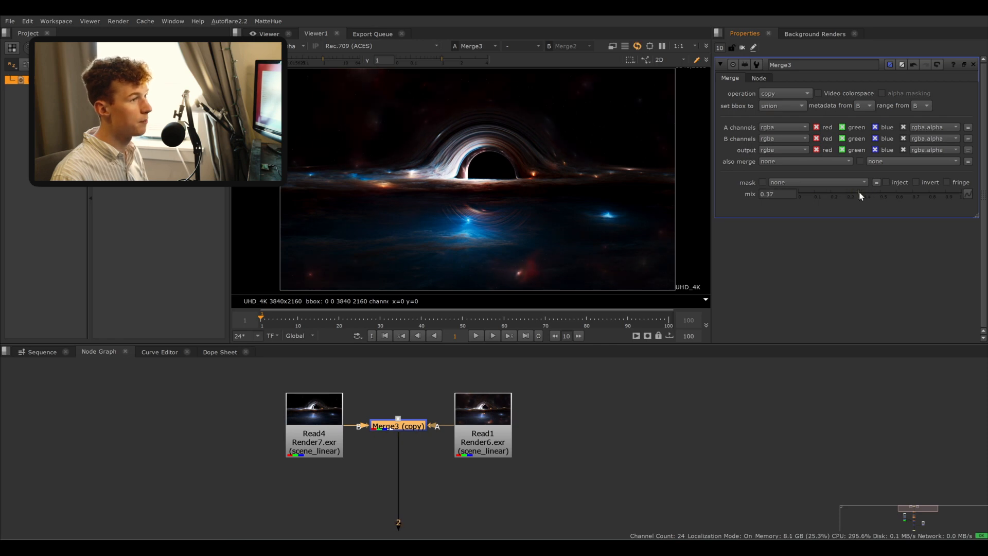